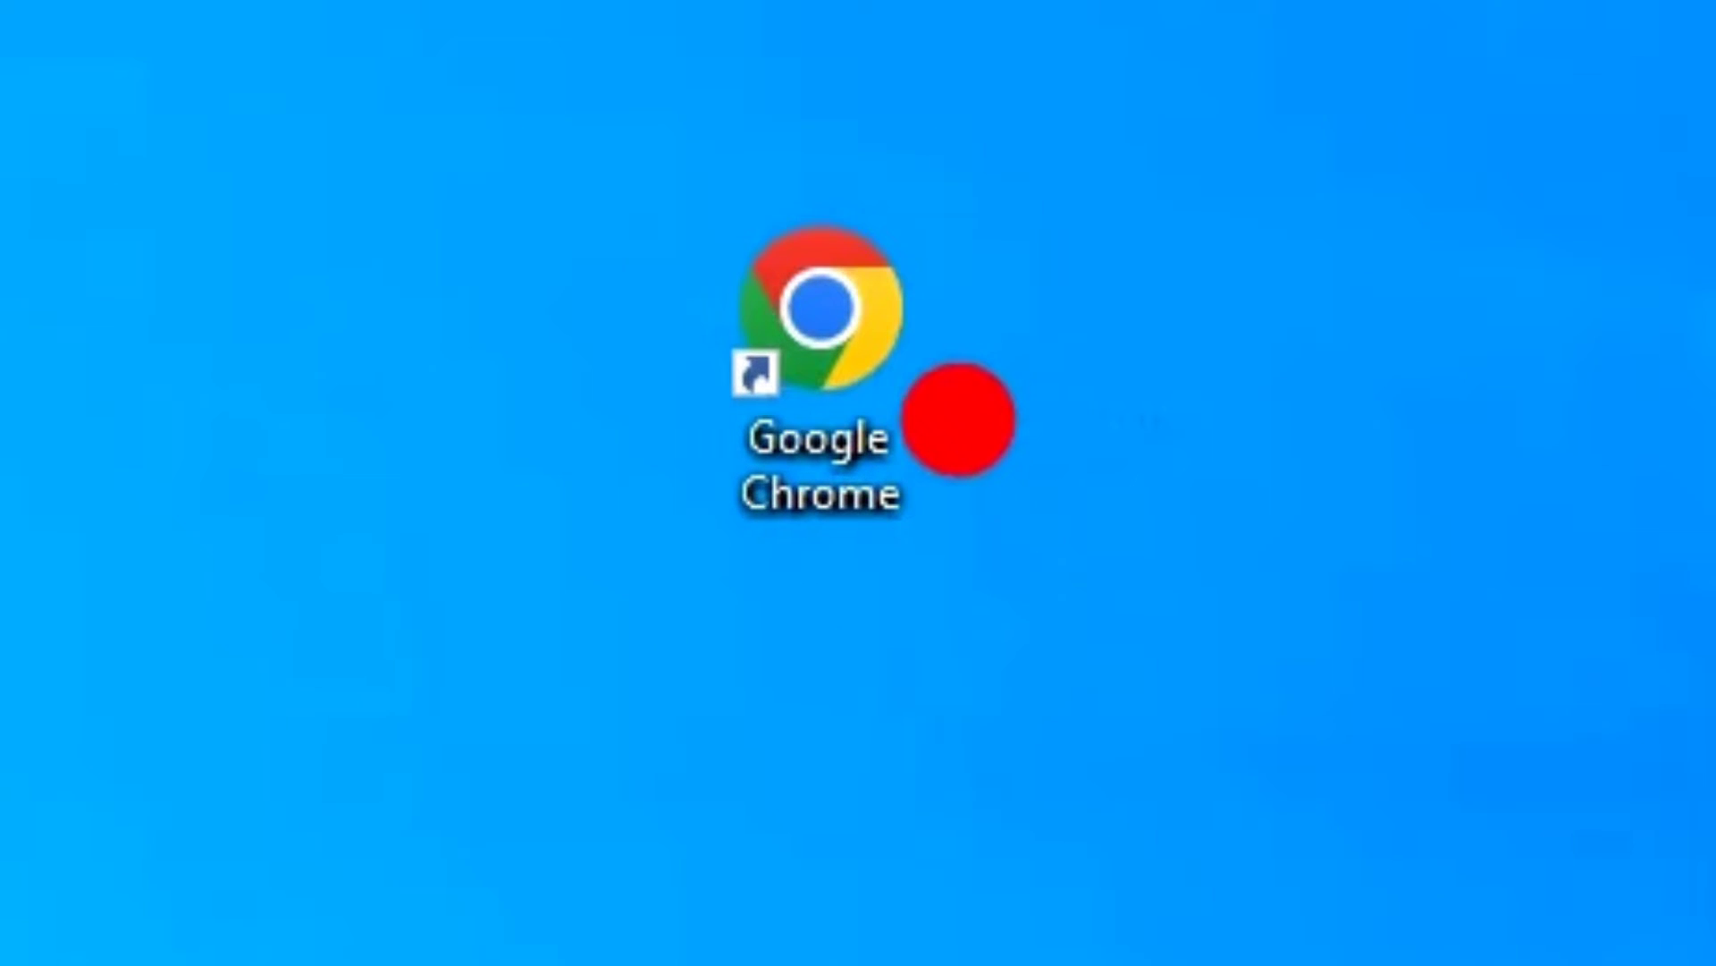
Step: Launch Google Chrome from its Windows desktop shortcut
click(846, 394)
Step: Search Google for 'epfo' and open the Employees' Provident Fund Organisation website
double_click(850, 276)
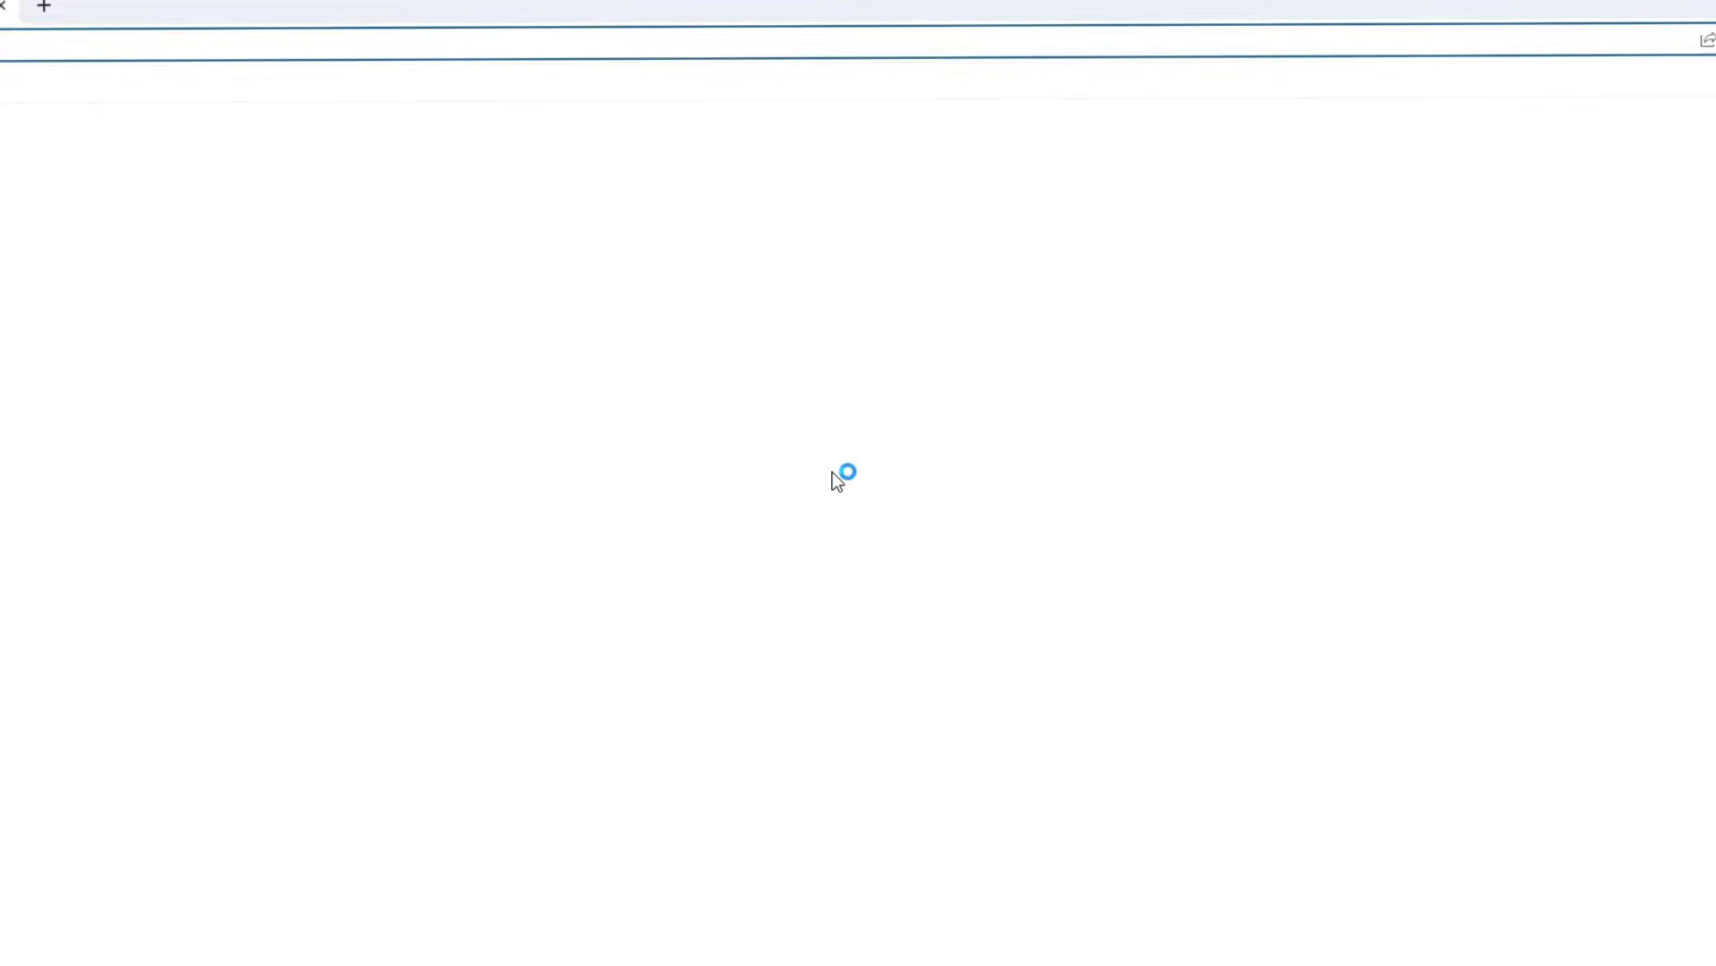
click(724, 450)
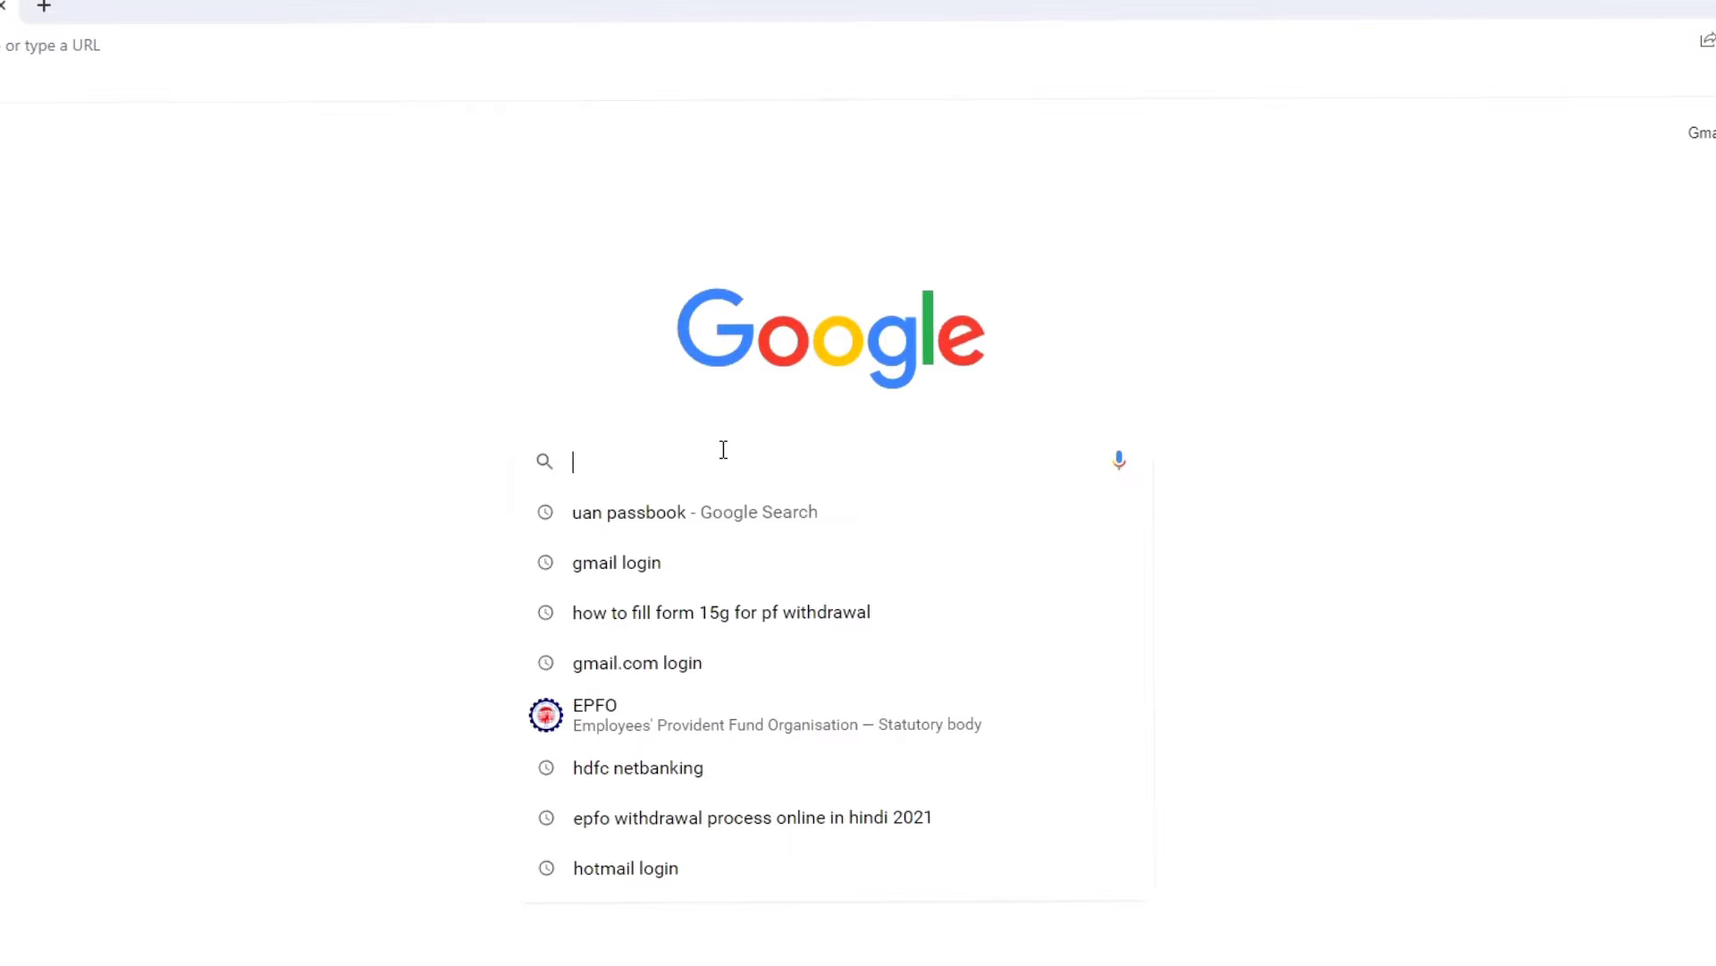
text(epfo)
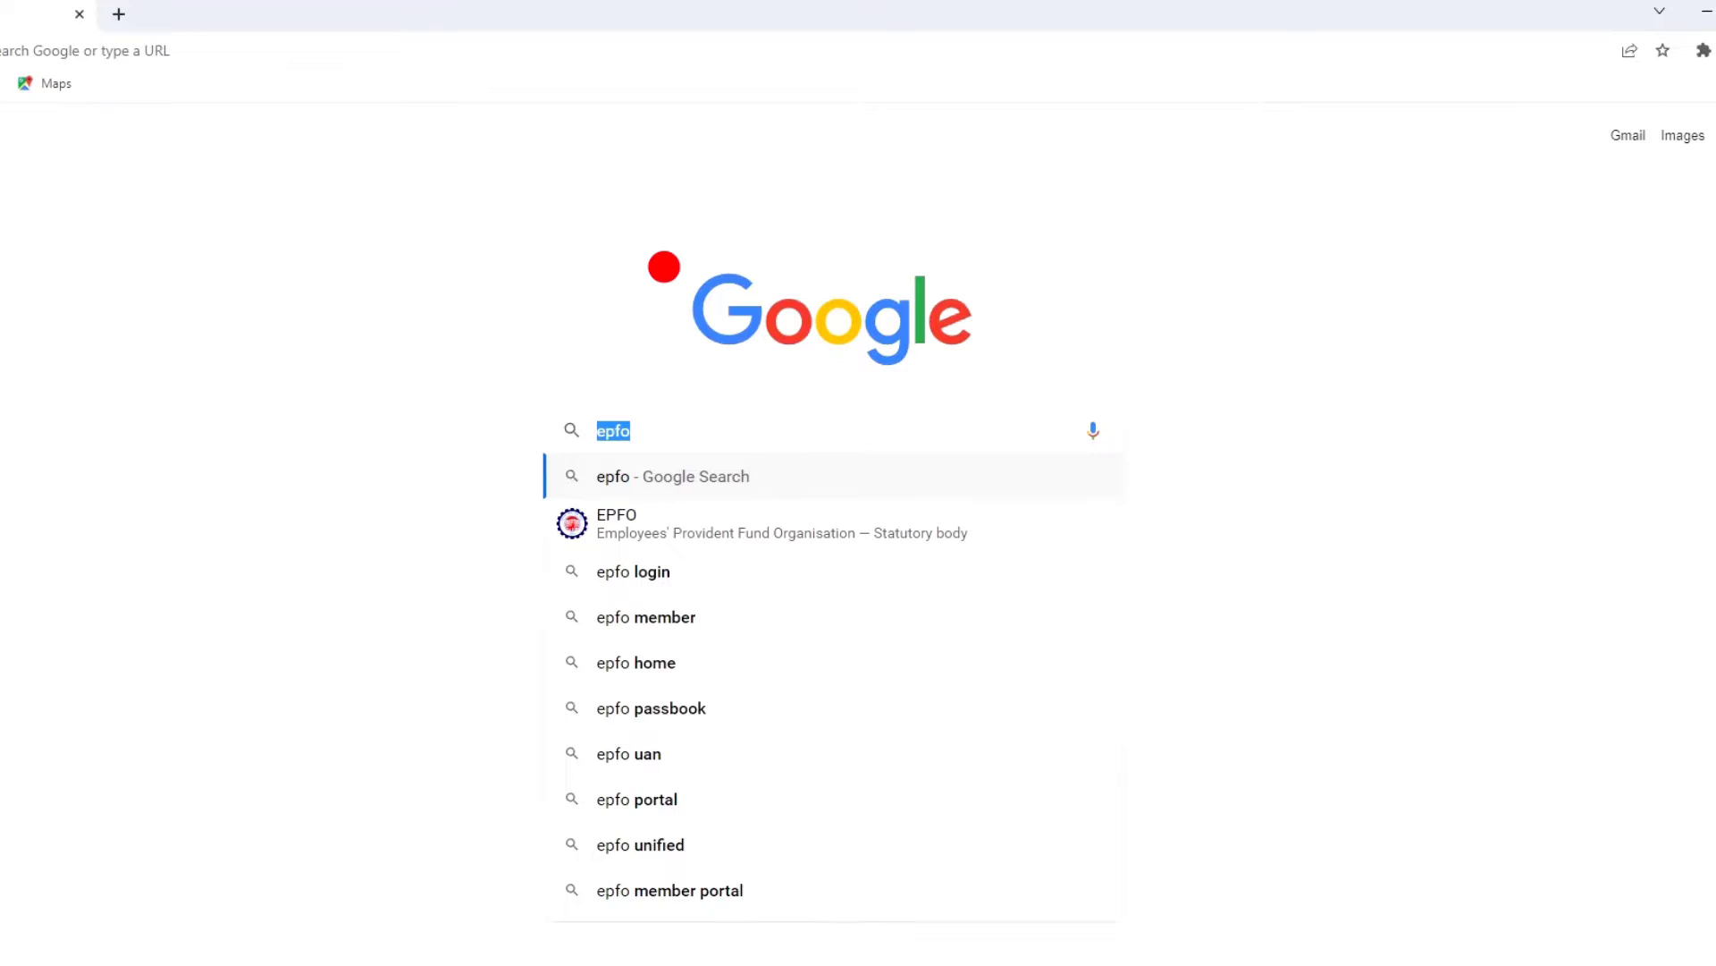
key(Return)
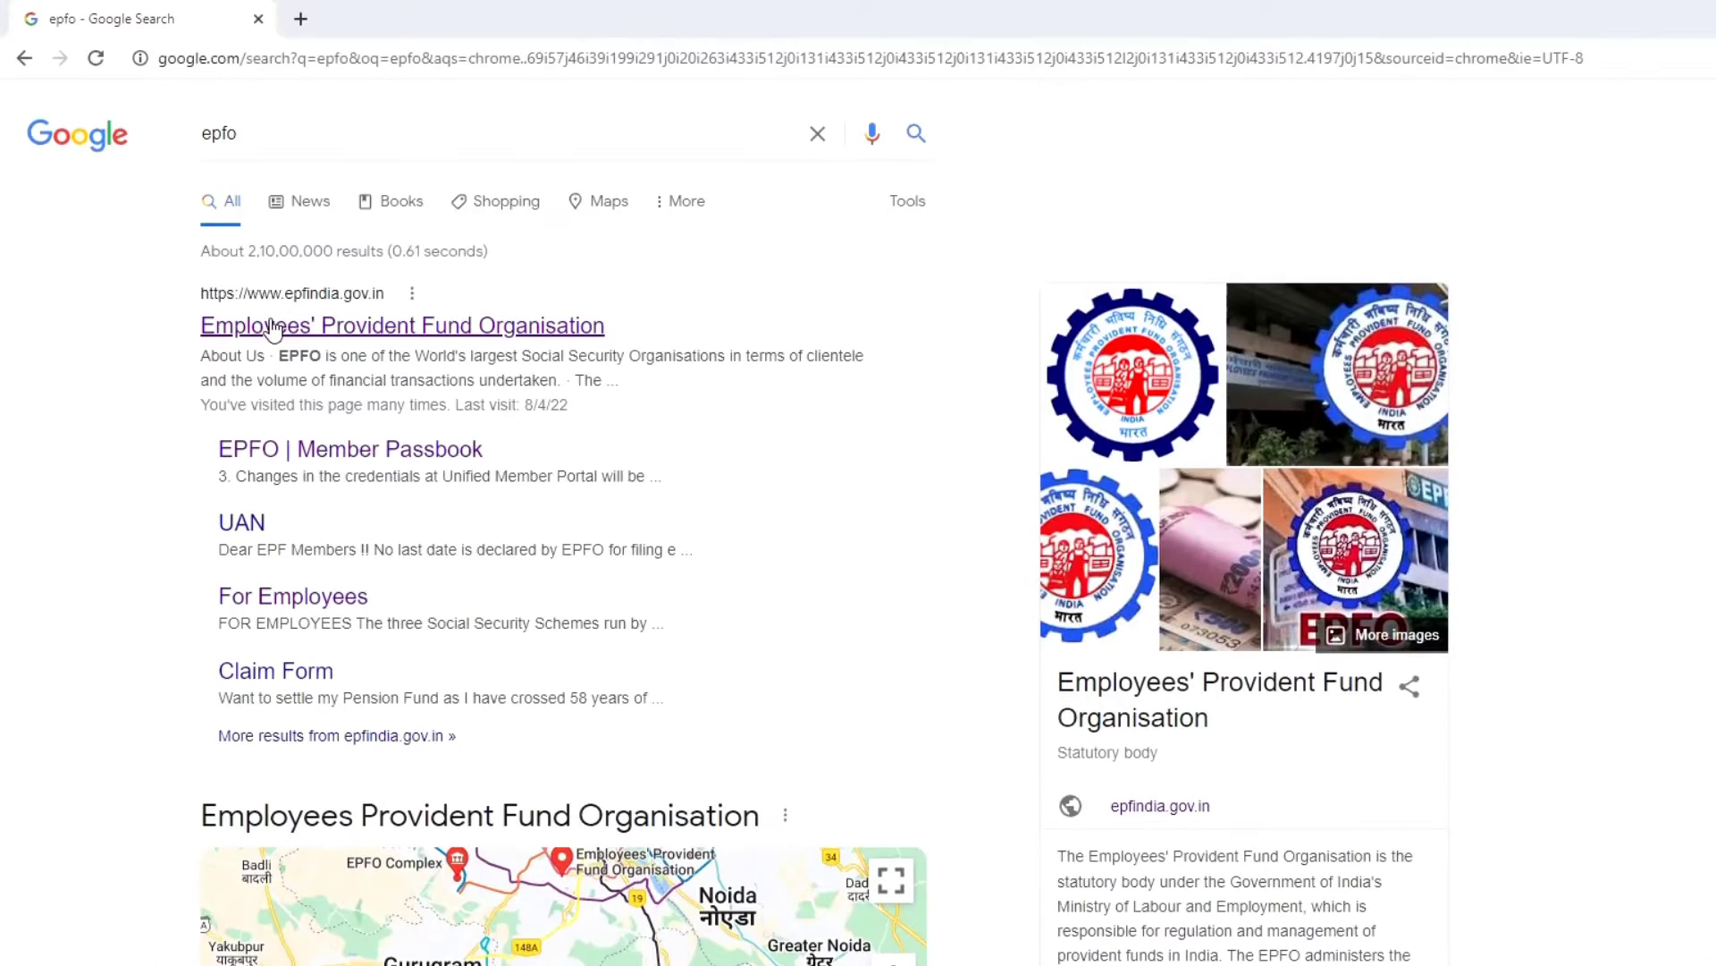
click(273, 329)
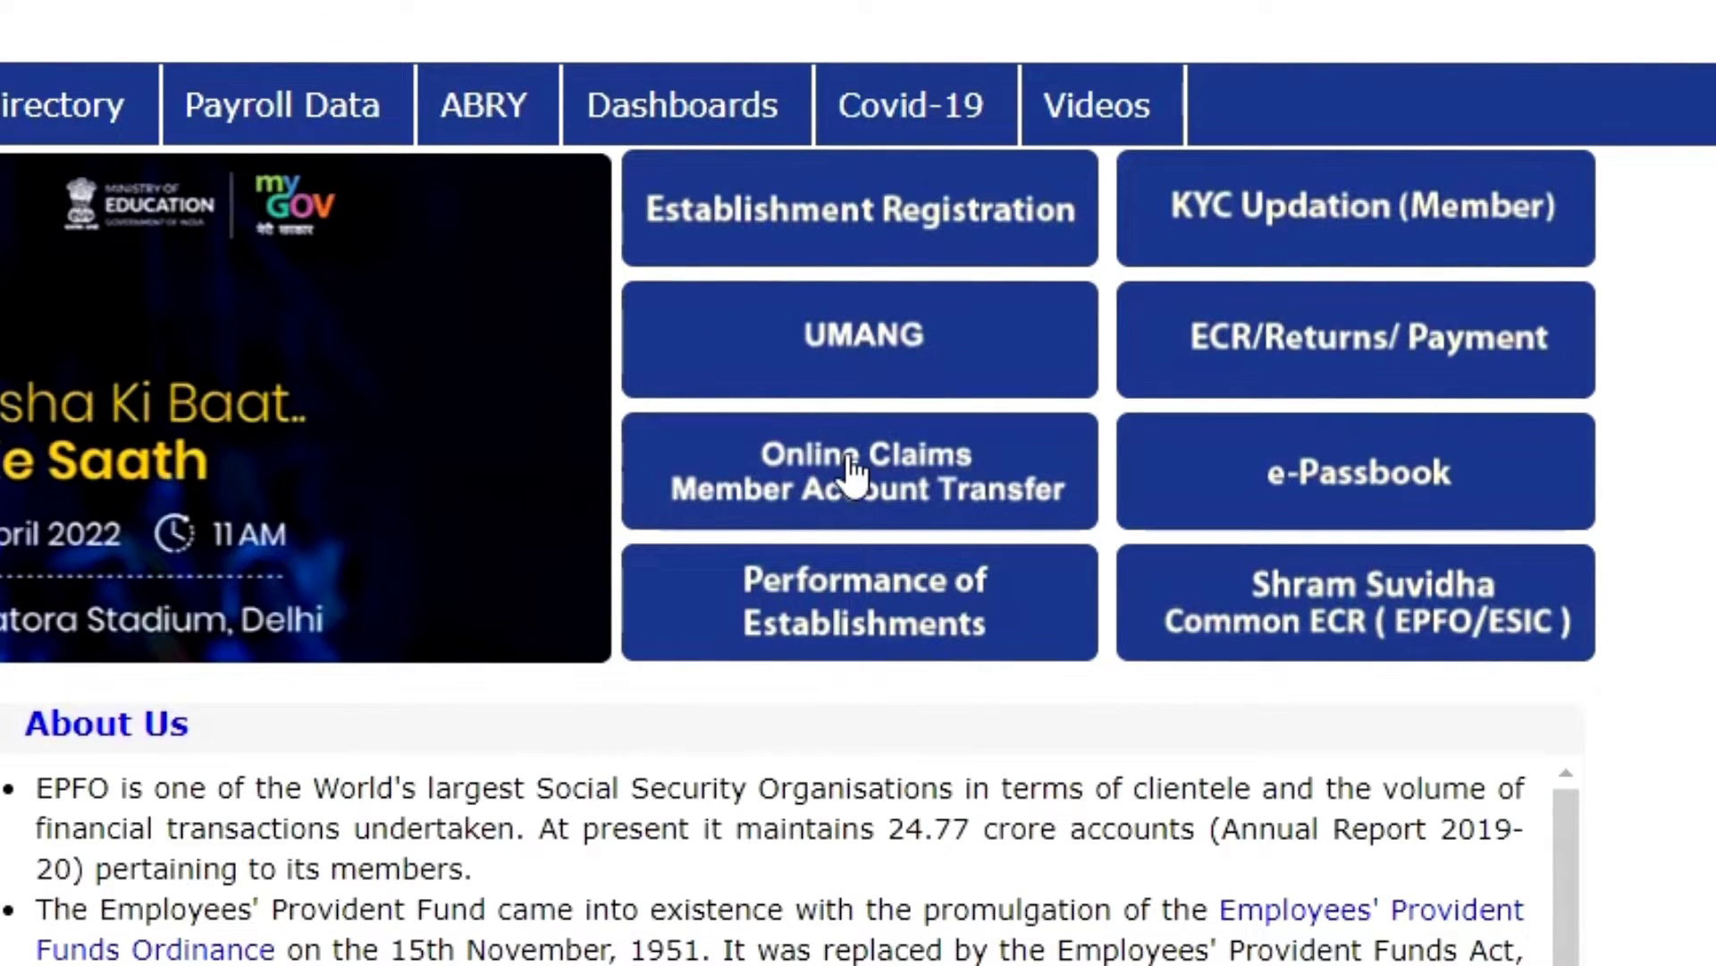
Step: Go to the Online Claims (Member Account Transfer) login from the EPFO home page
click(854, 471)
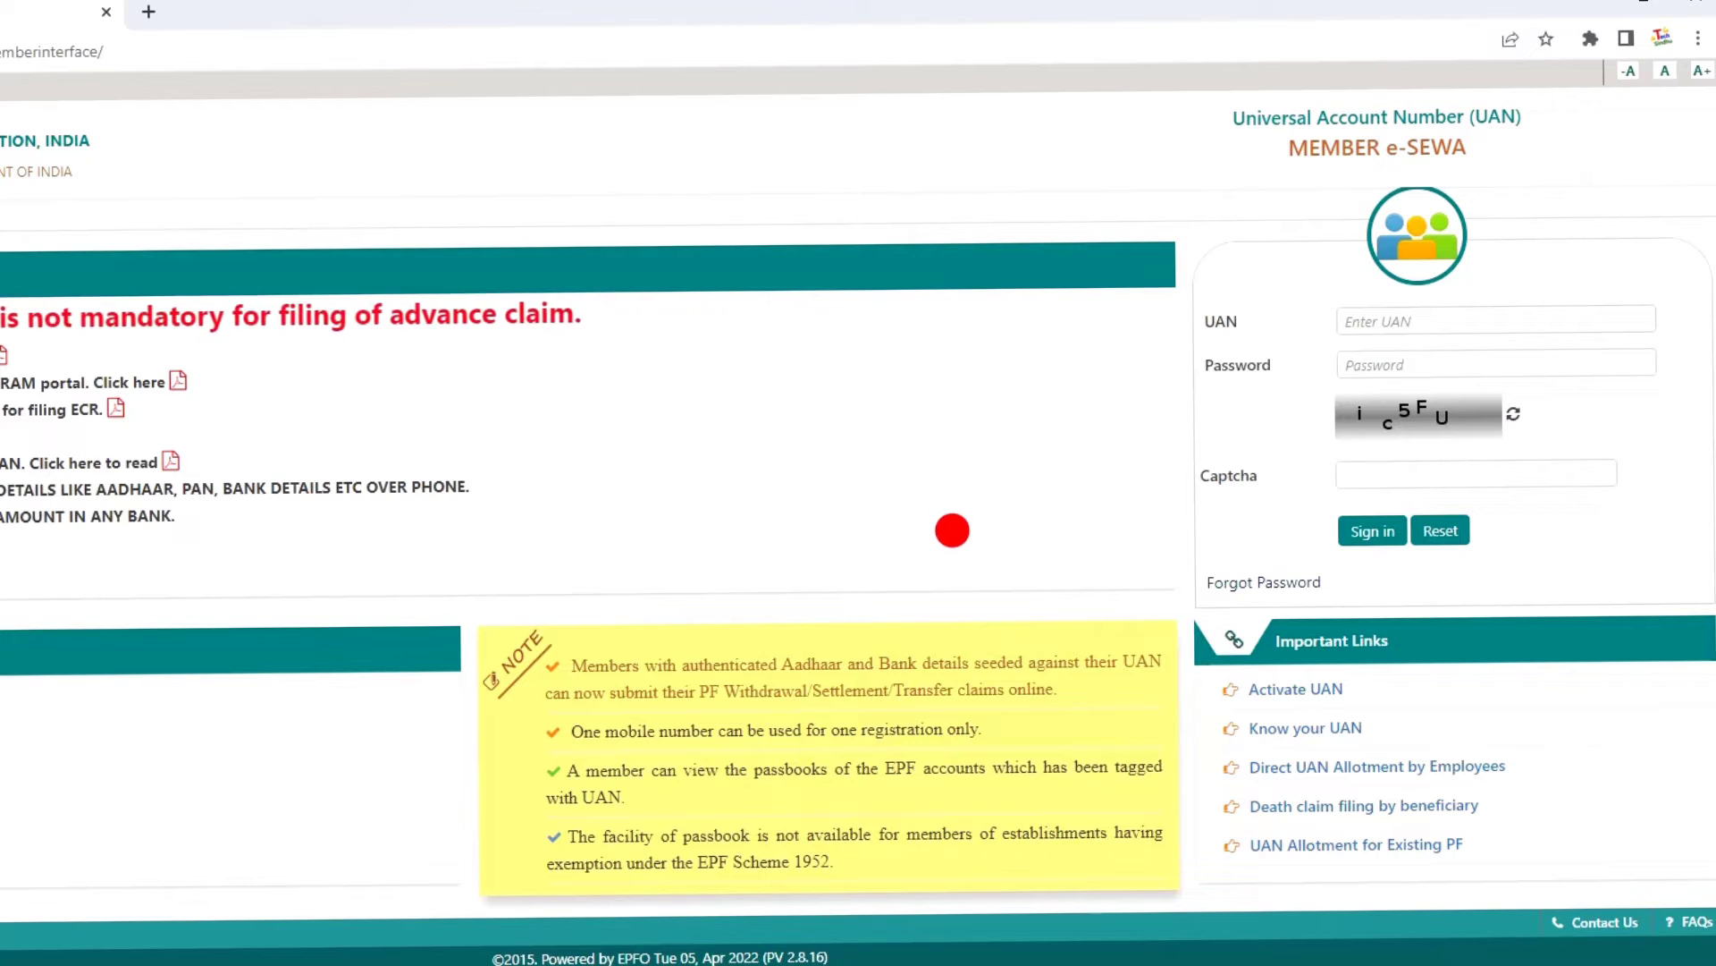
Step: Sign in with the member's UAN, password and a refreshed, readable captcha
click(1386, 318)
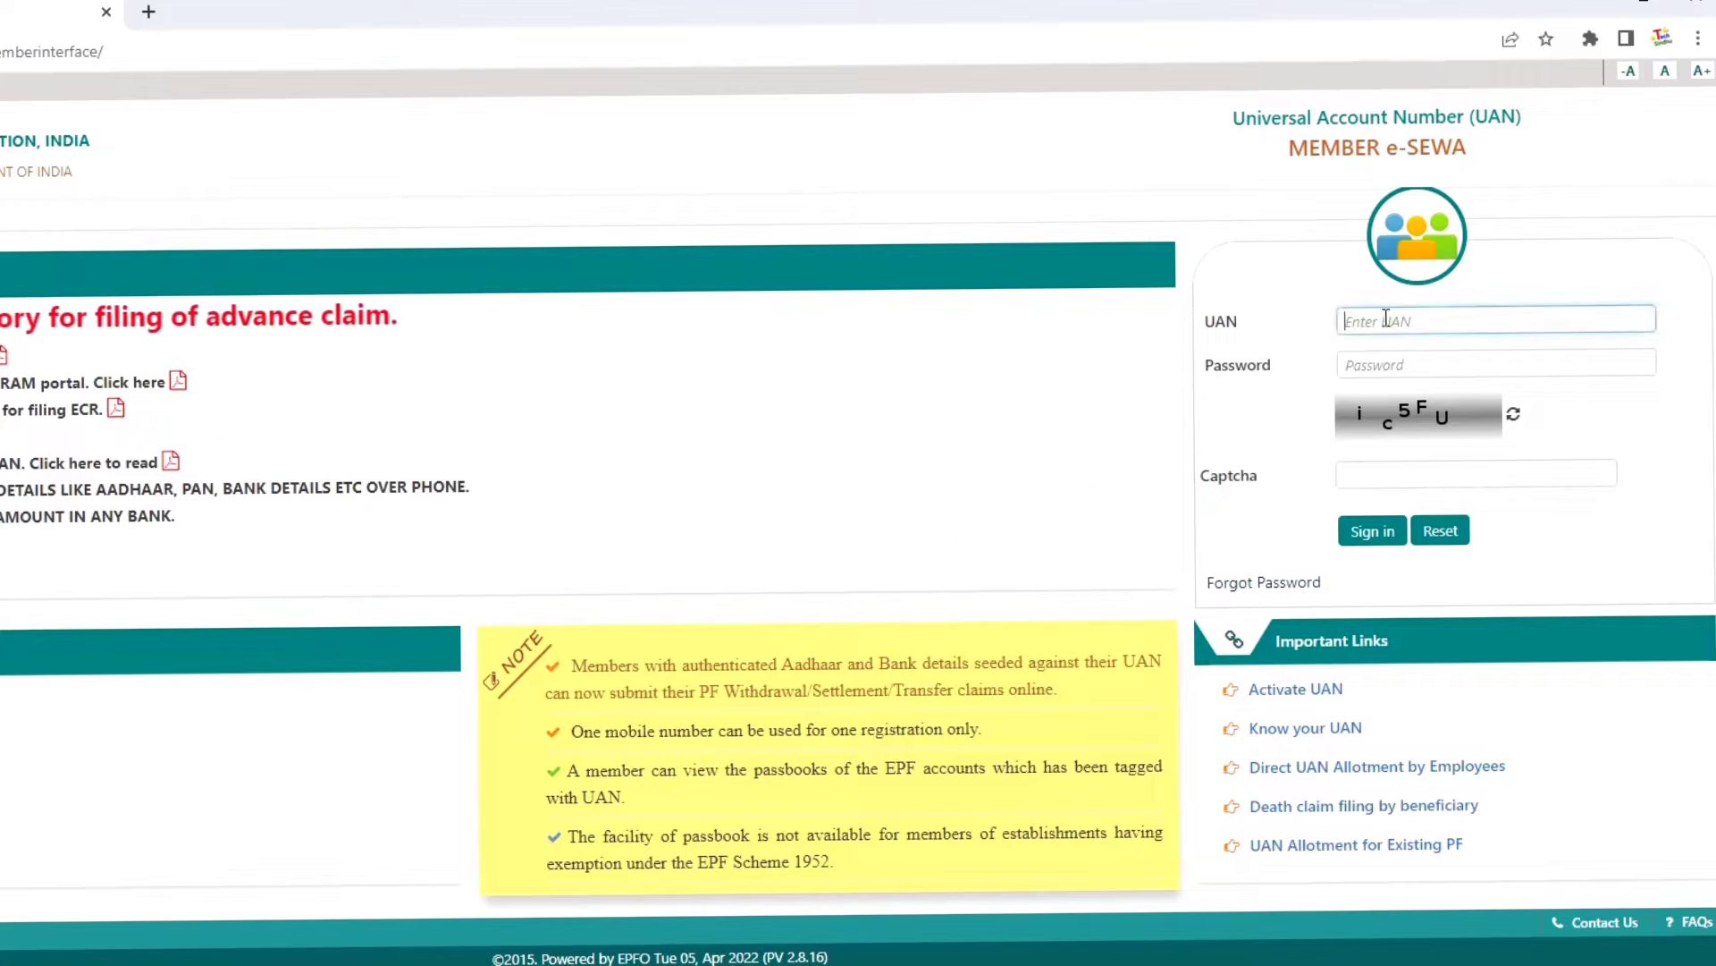
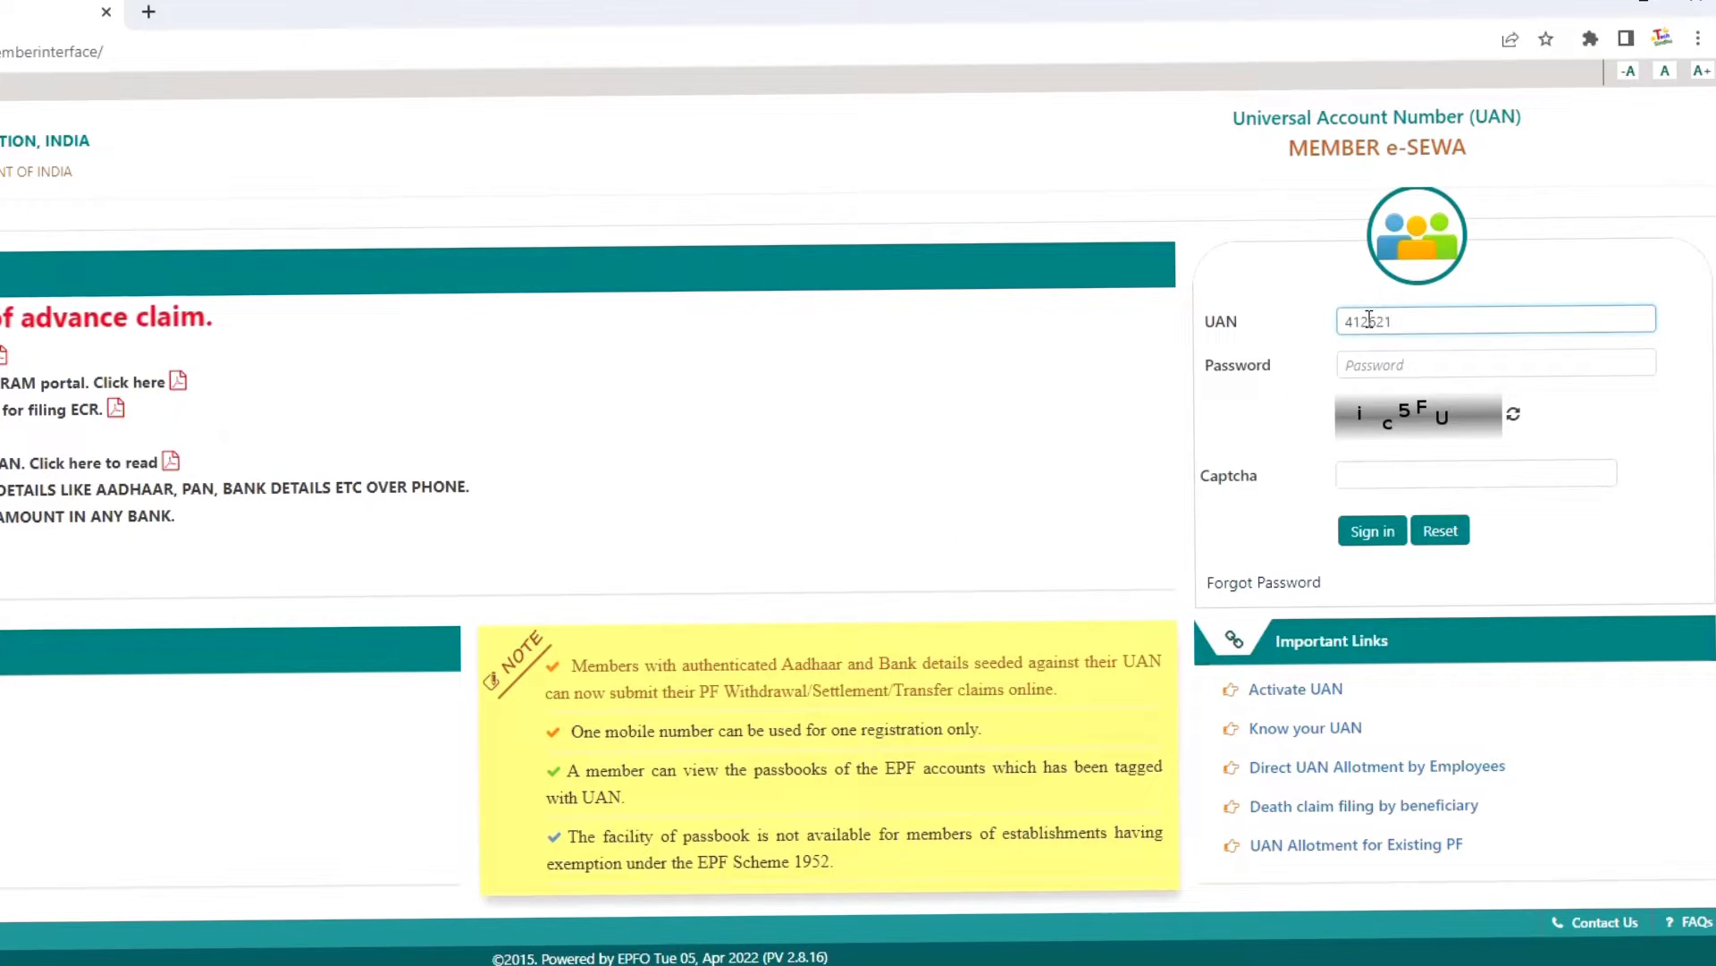
click(1379, 364)
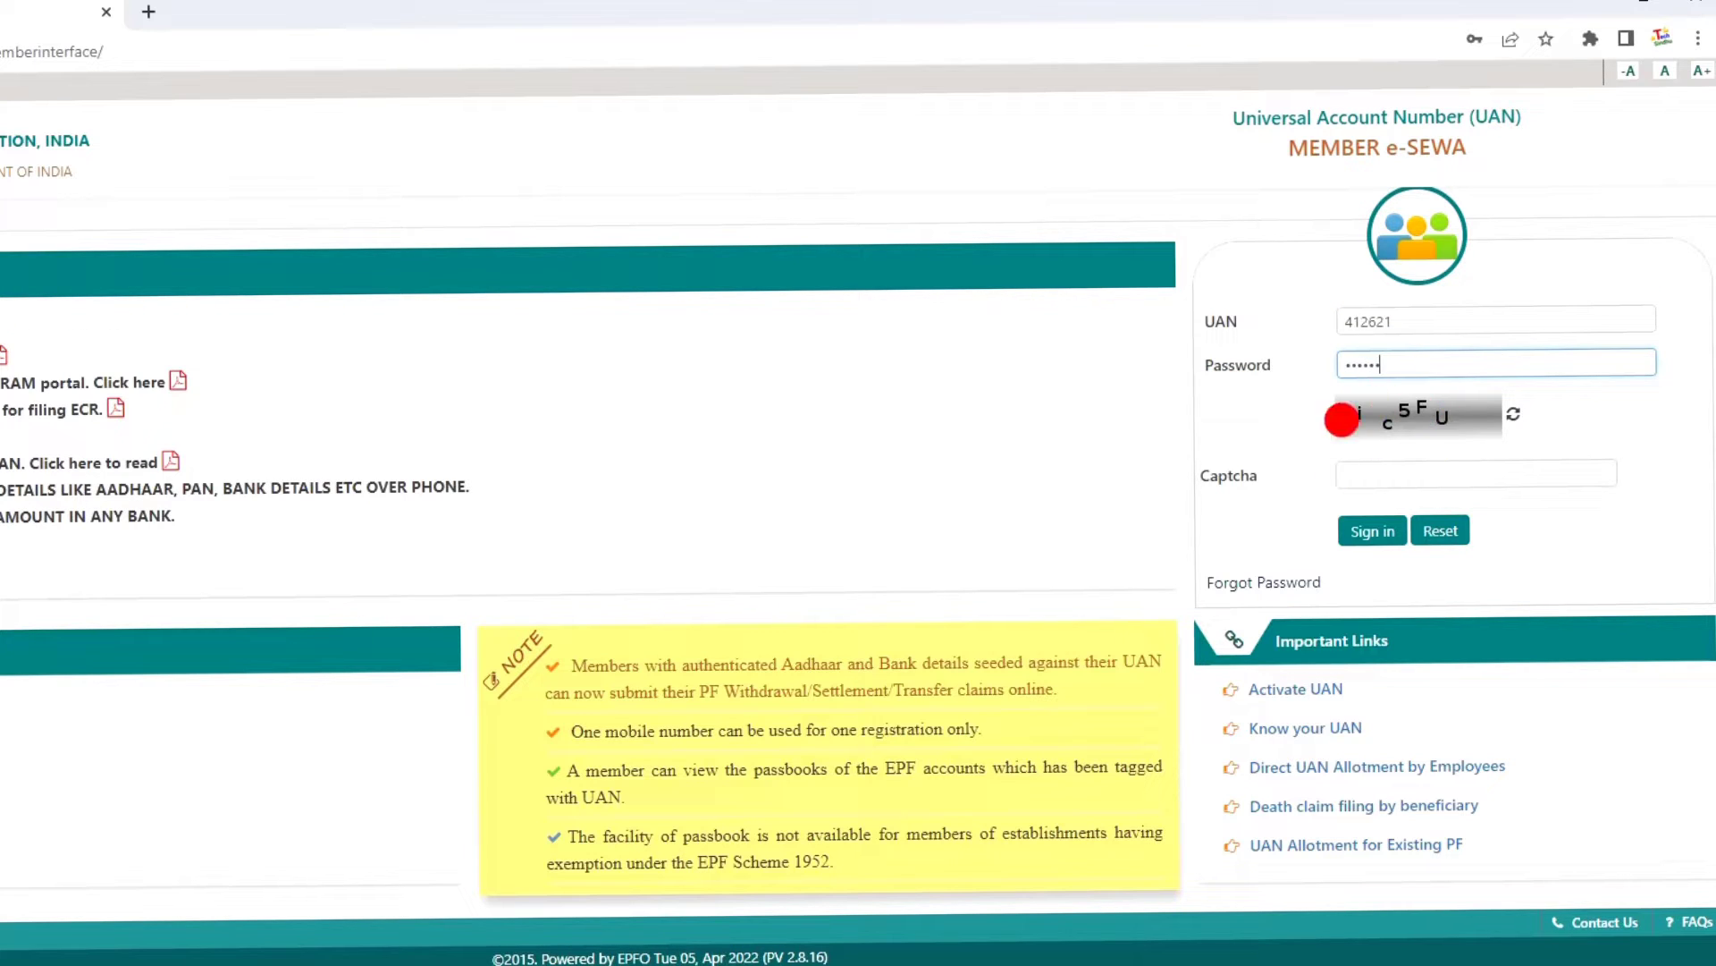
click(1344, 474)
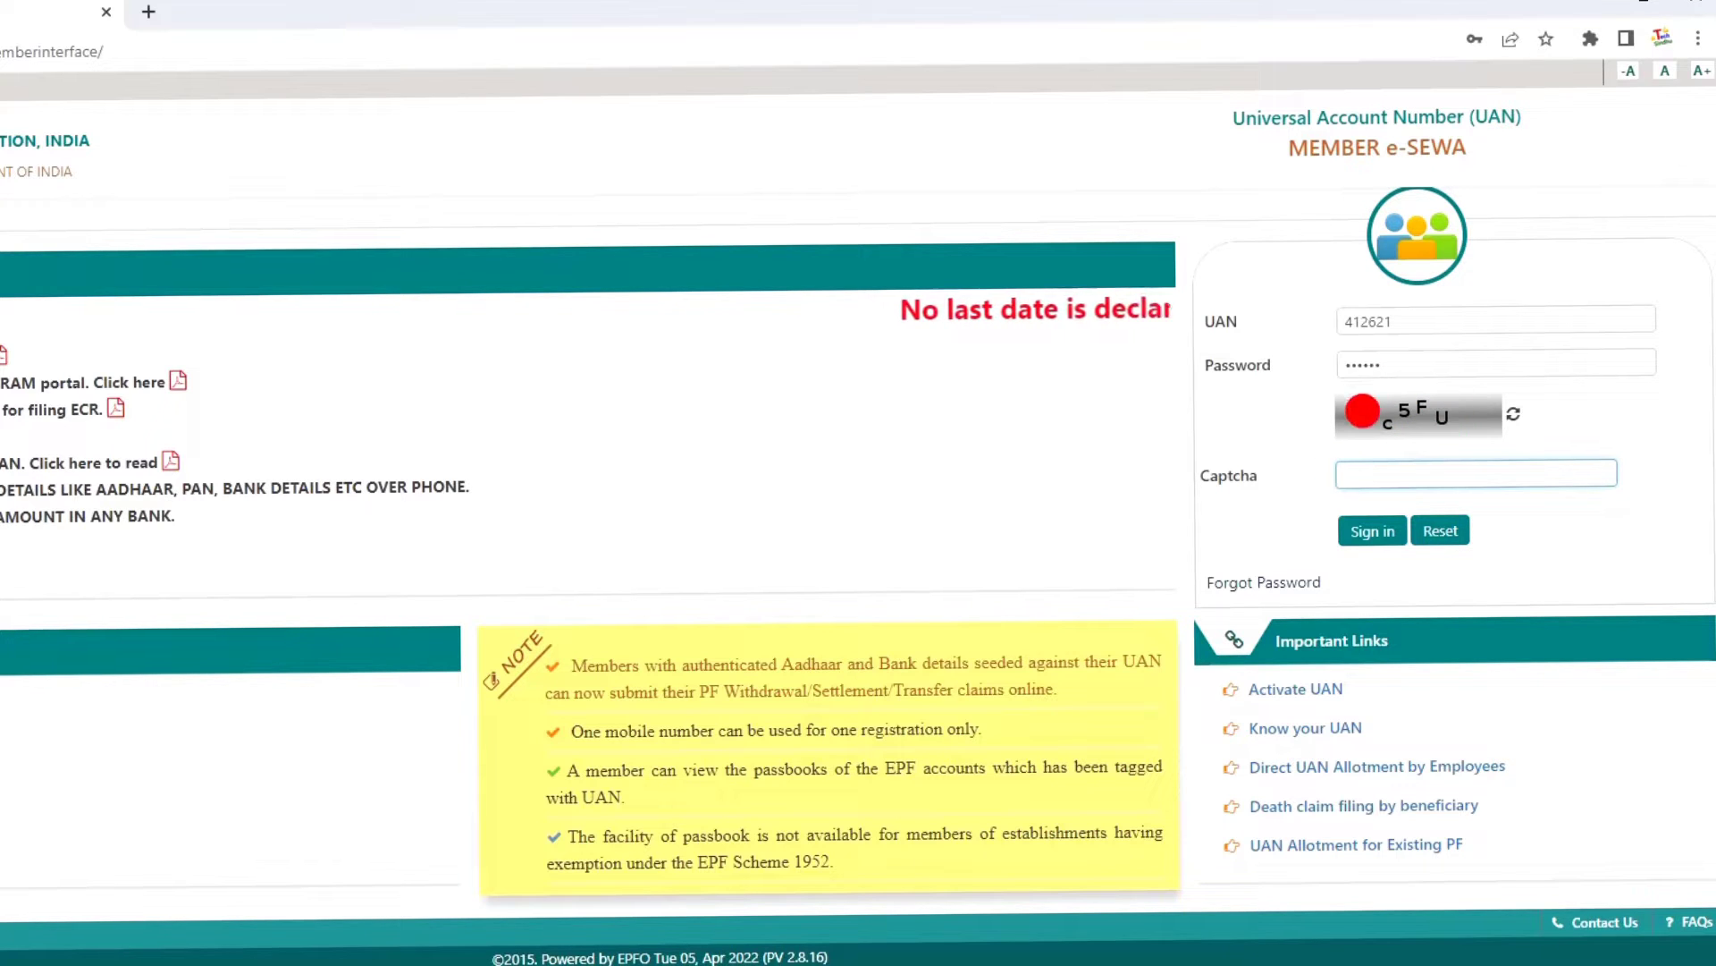
click(1514, 412)
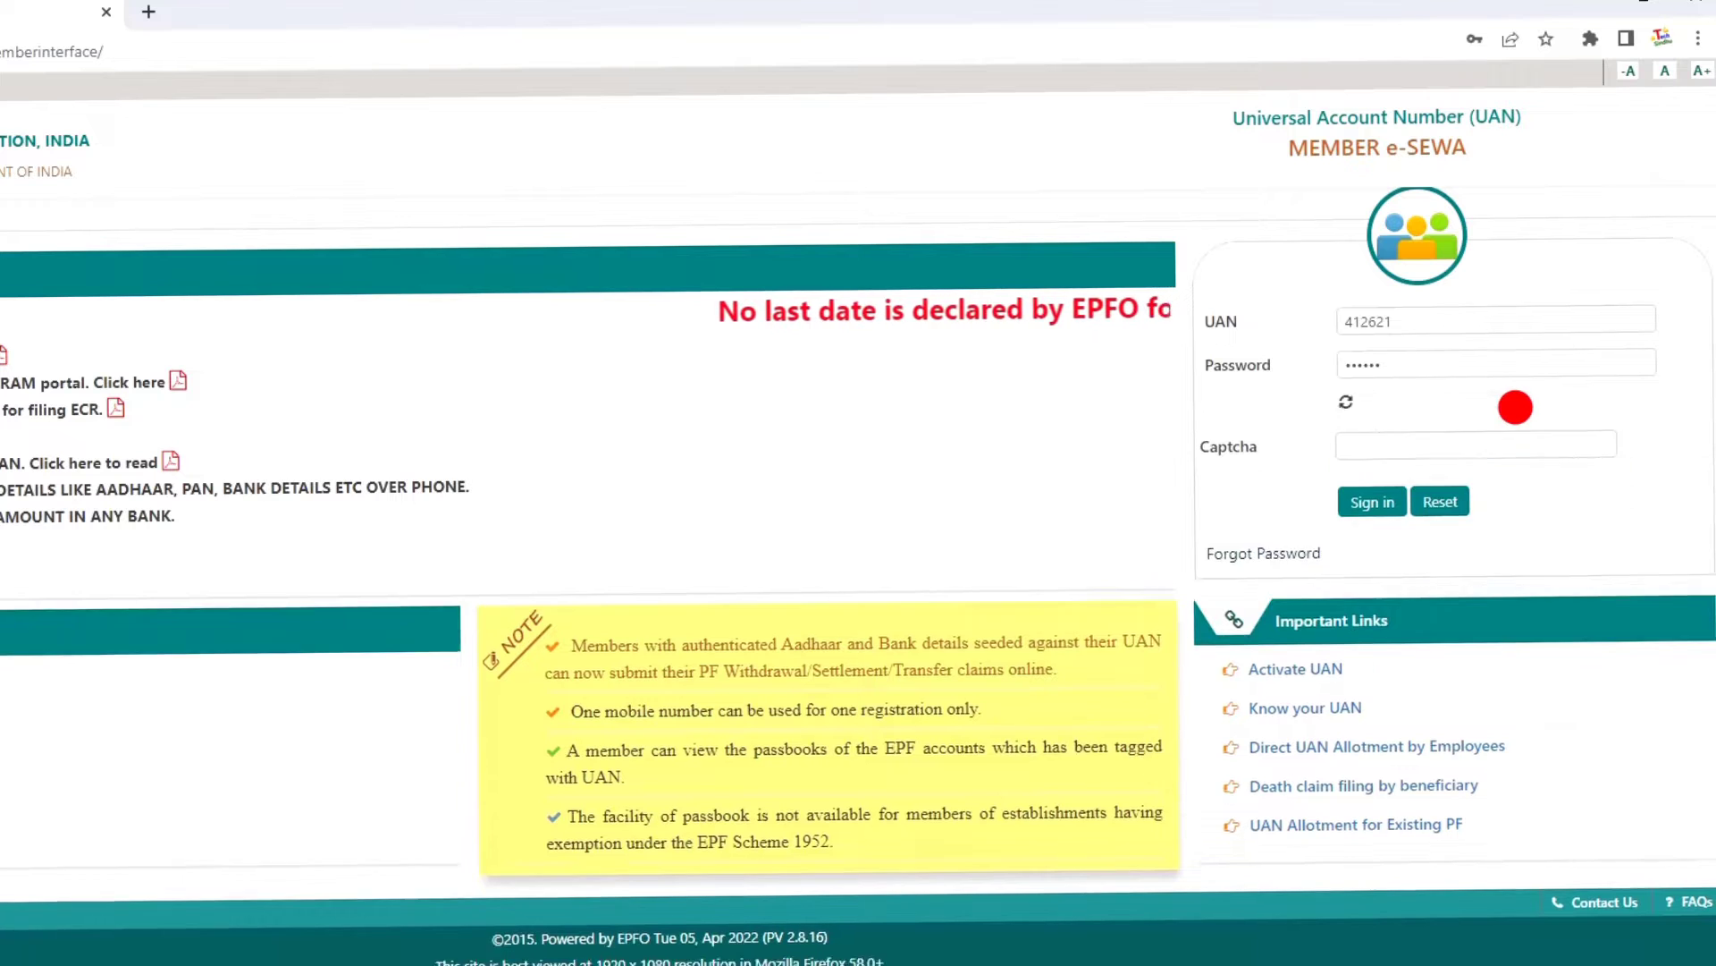
click(1519, 408)
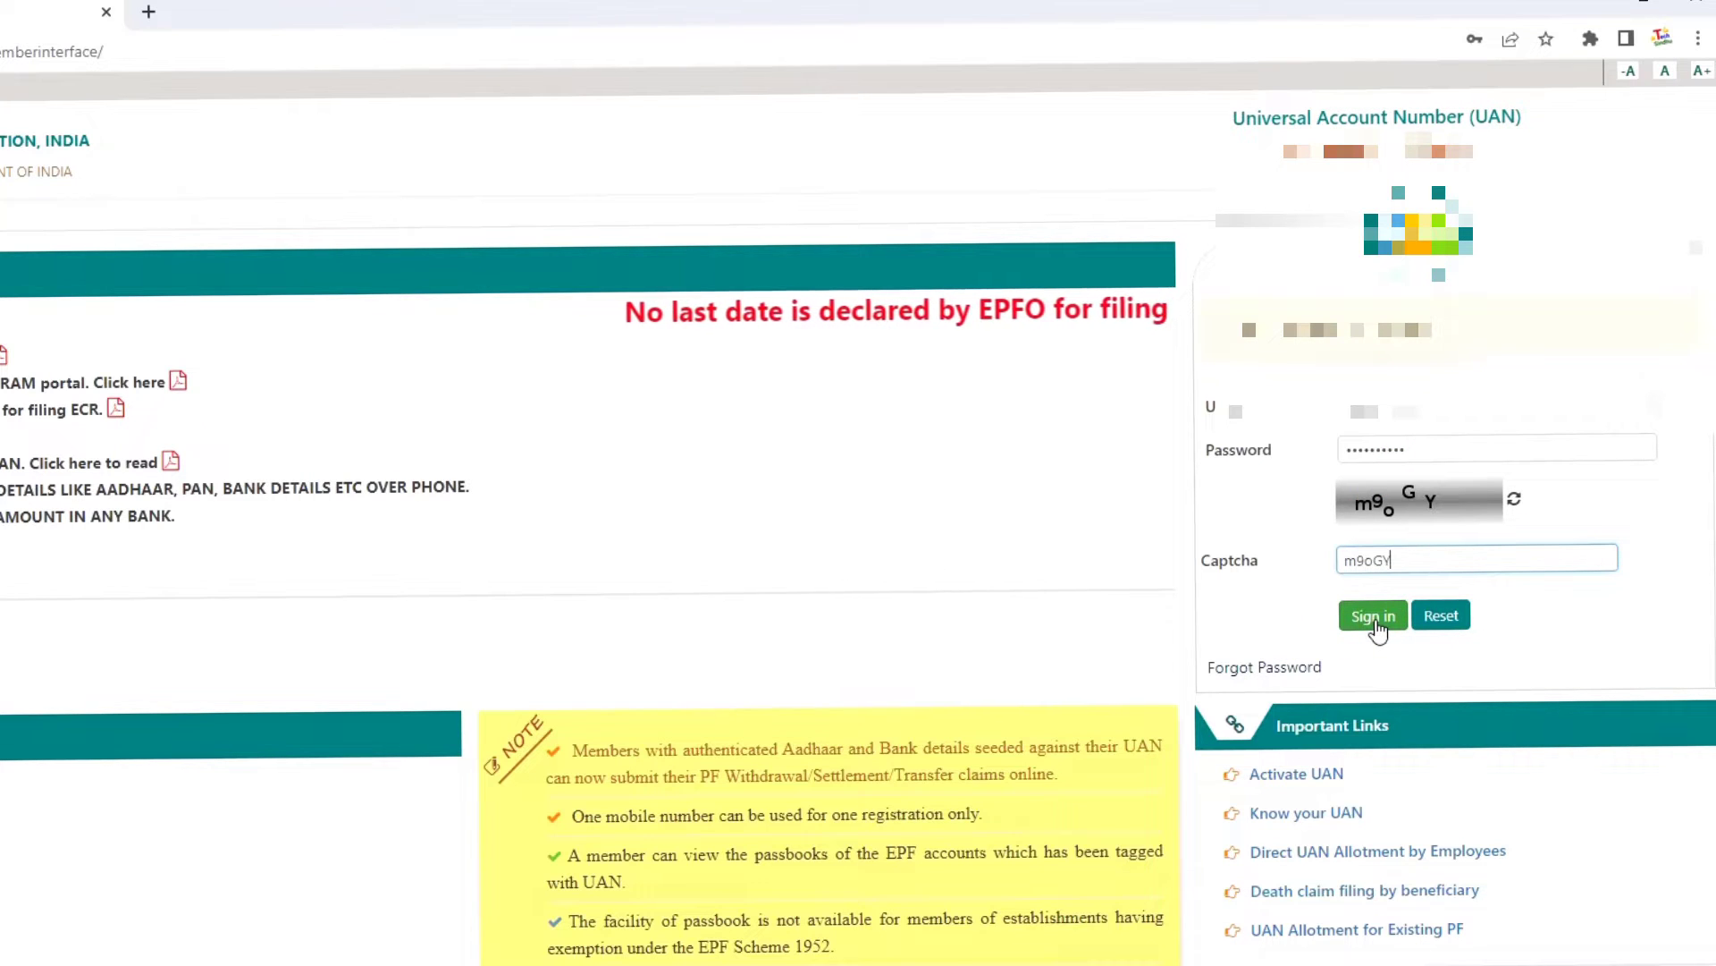
click(1374, 616)
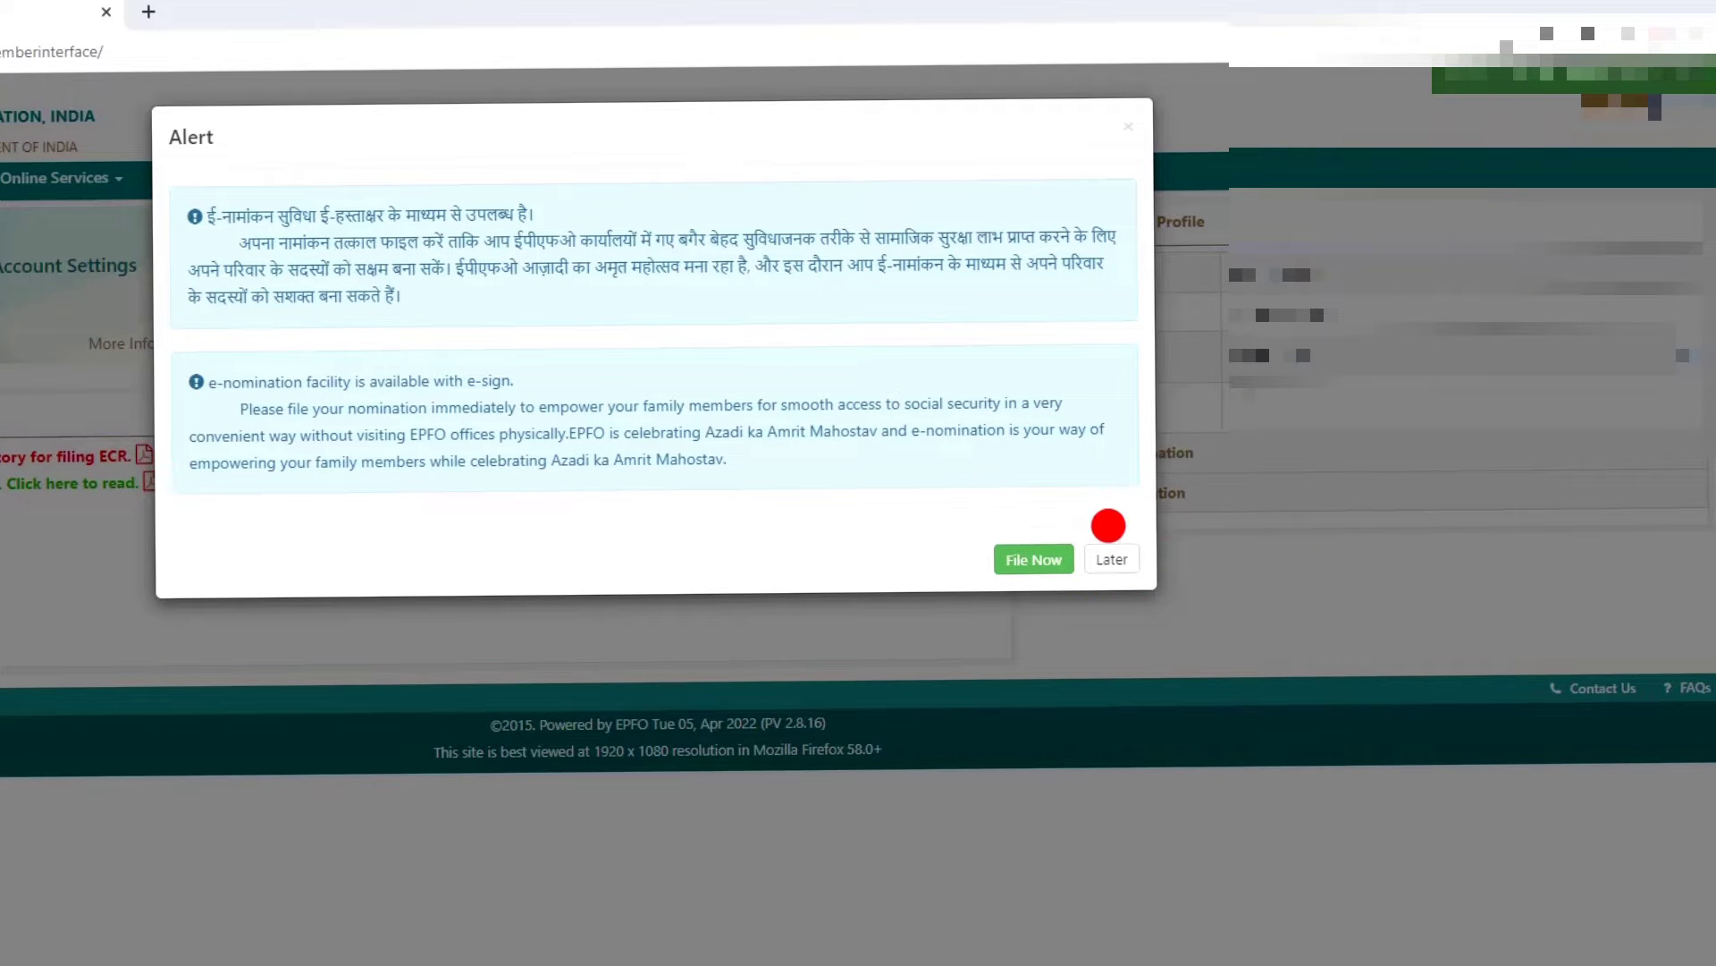
Step: Postpone the e-nomination alert, then check the bank IFSC and account number under Manage > KYC
click(1112, 559)
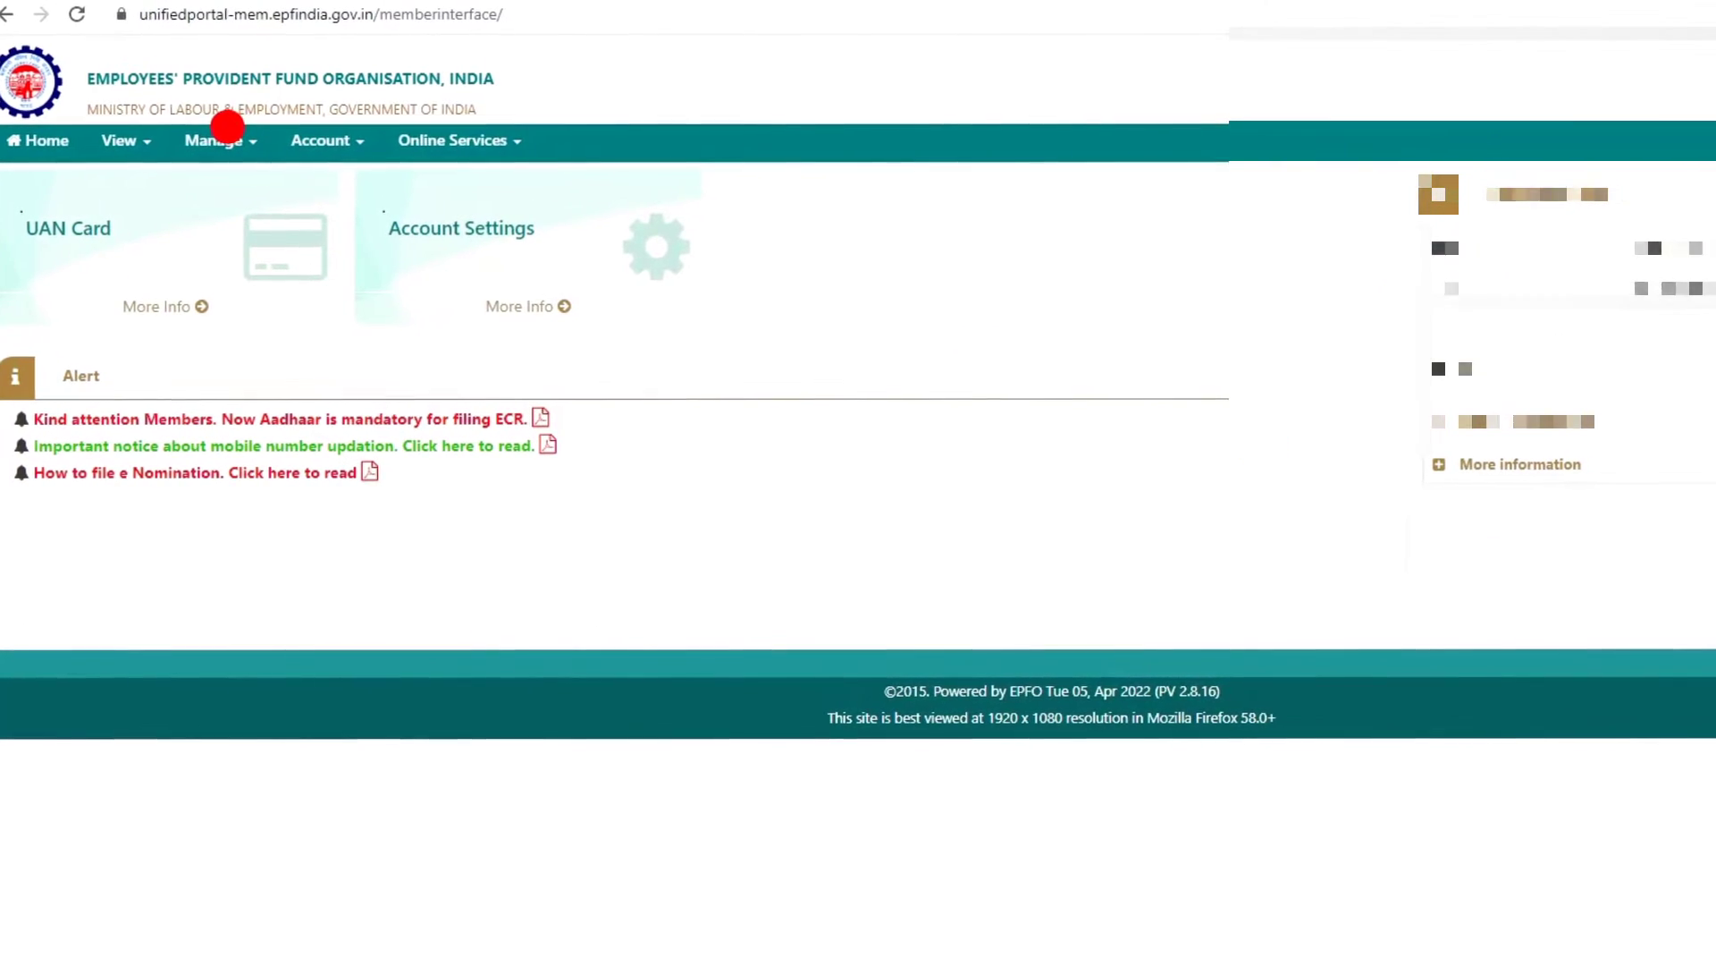
click(187, 147)
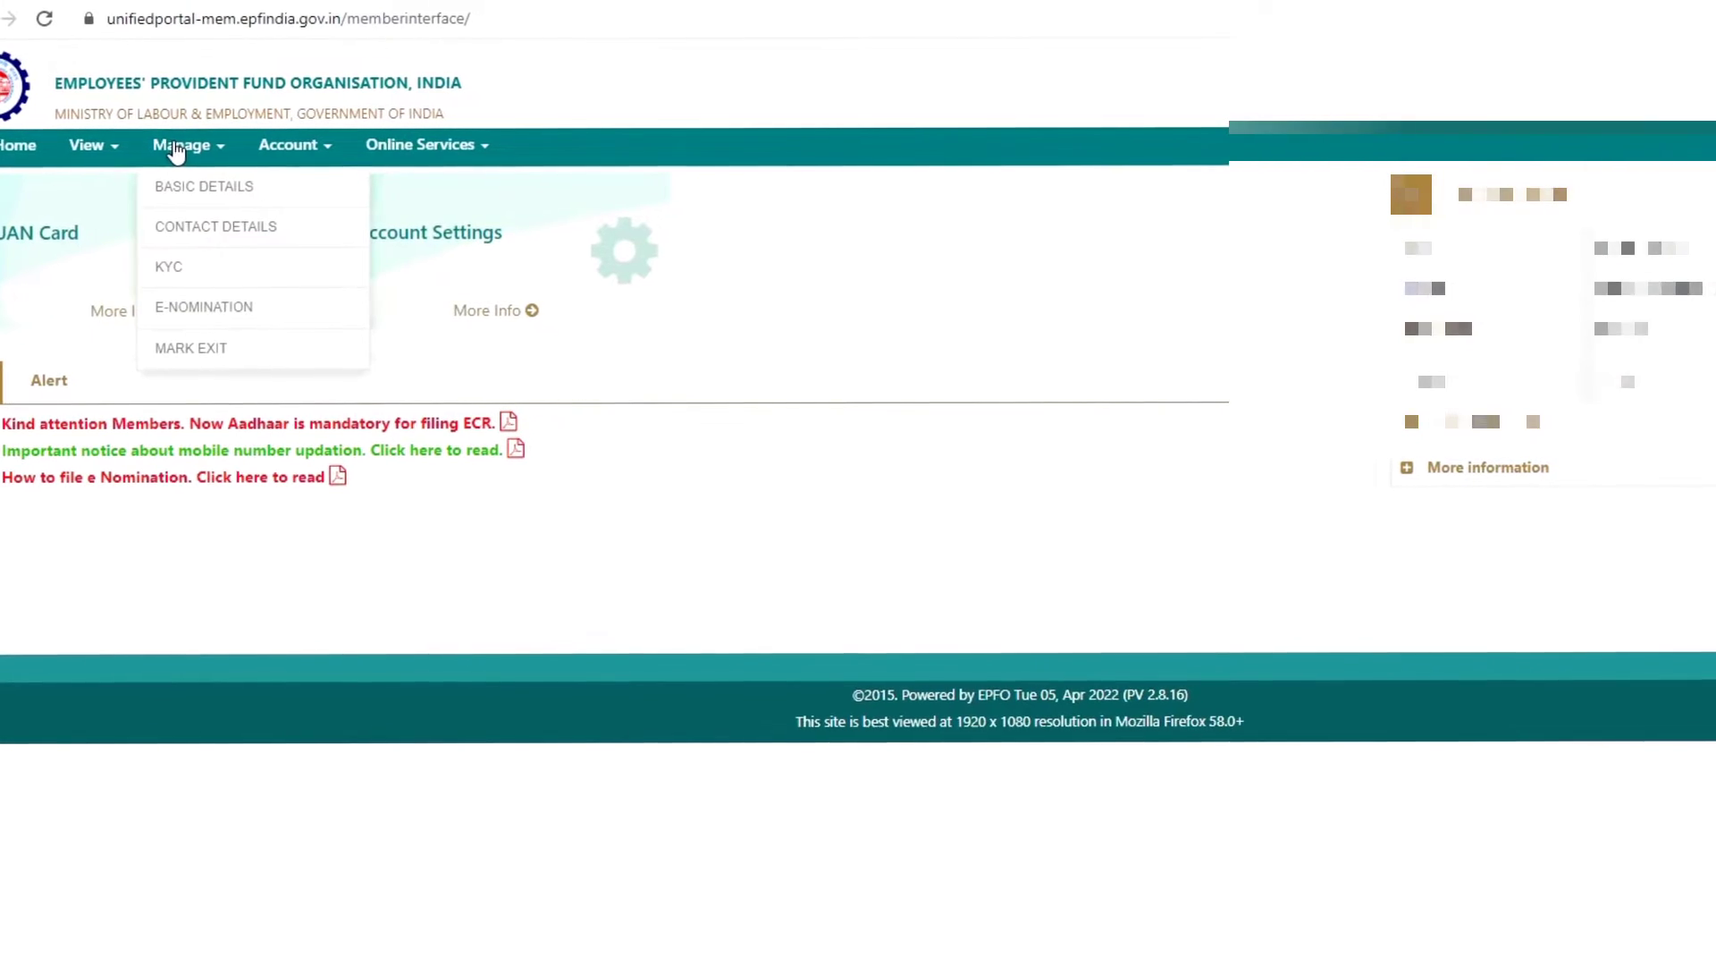
click(214, 271)
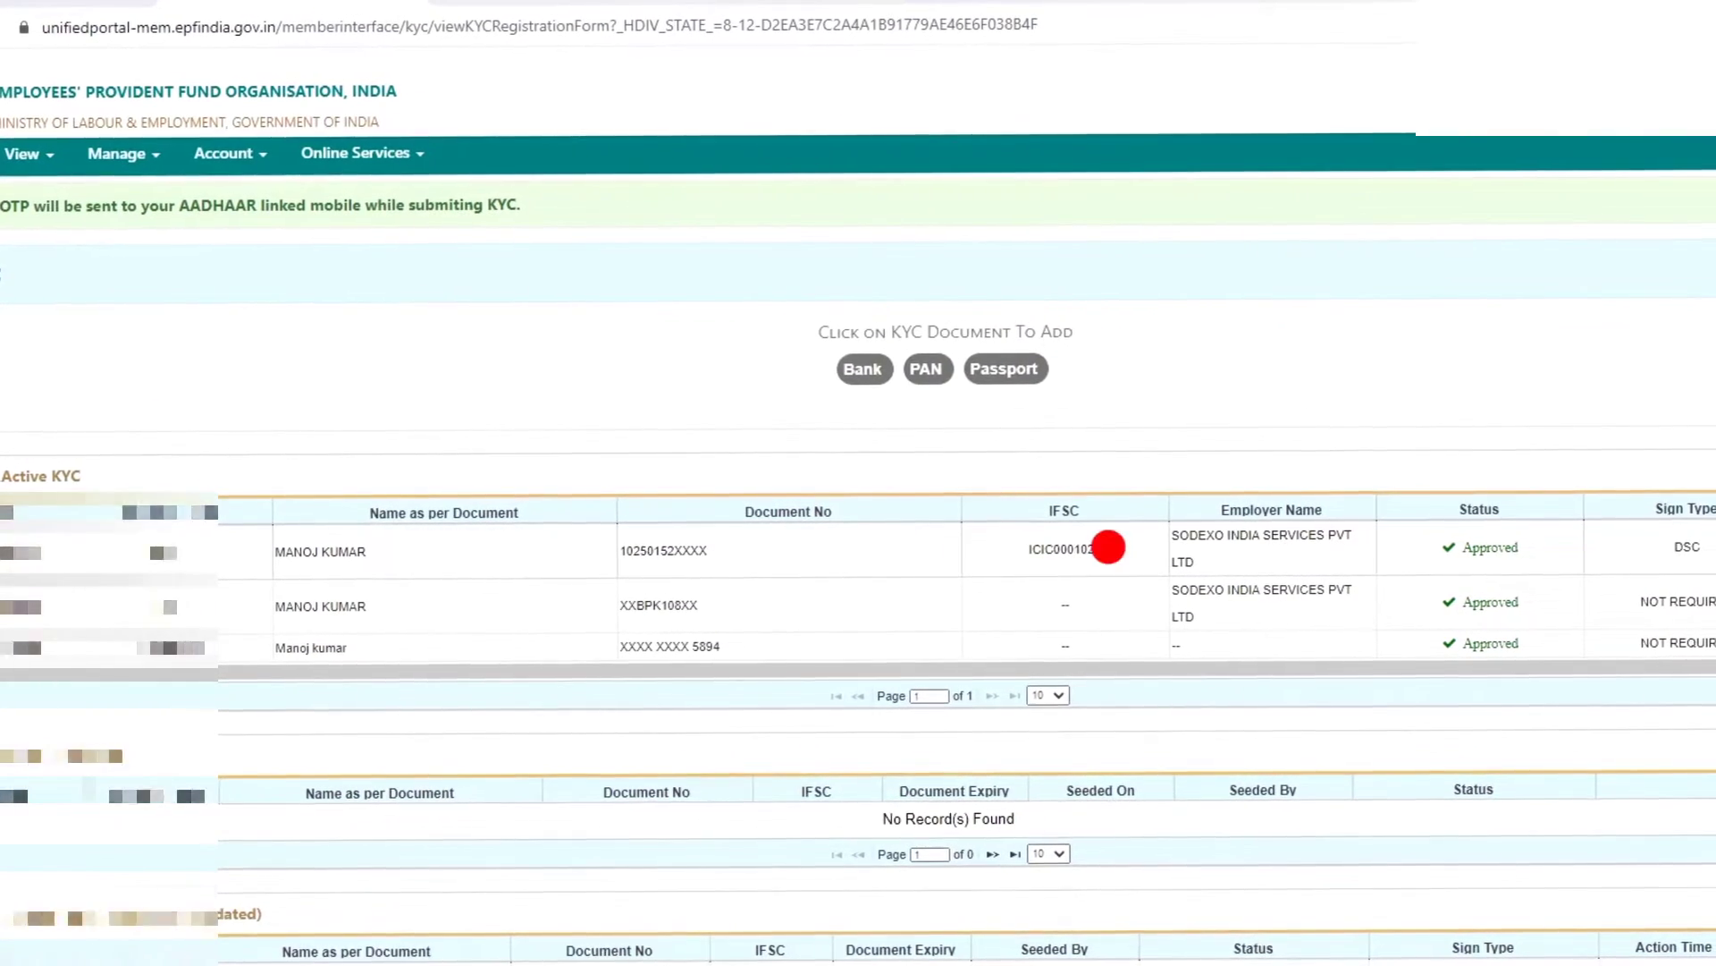
double_click(1104, 547)
drag(868, 549, 606, 545)
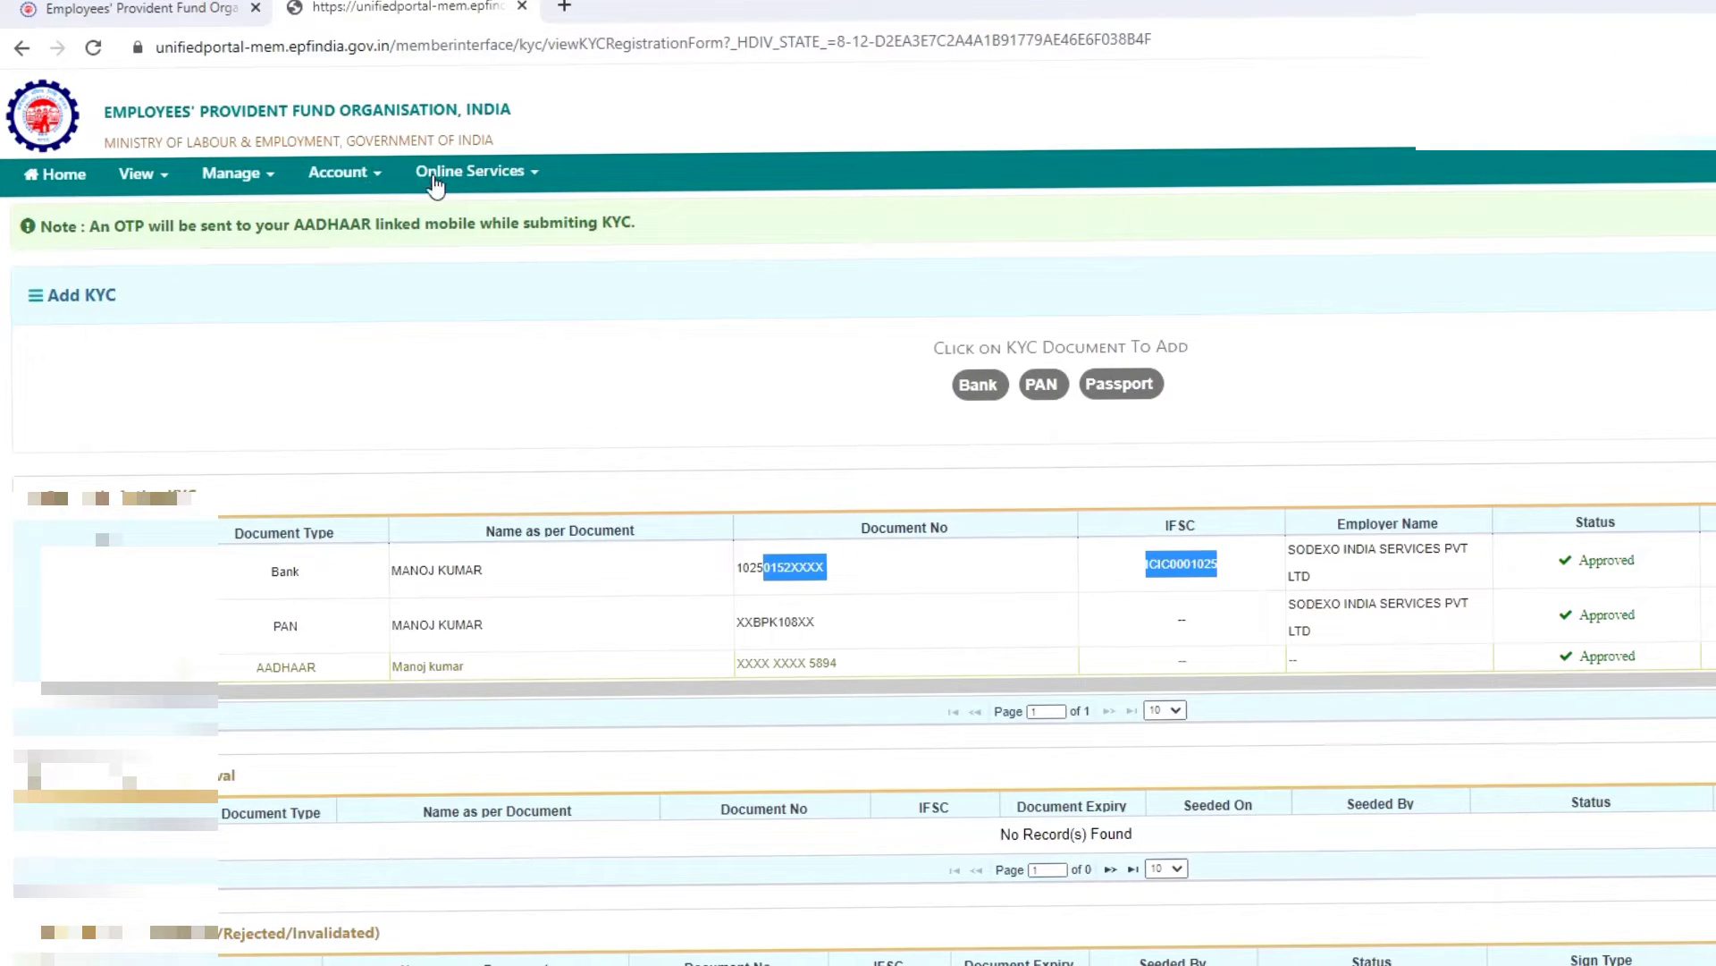
Step: Start an Online Services > Claim (Form-31,19,10C&10D) and verify the seeded bank account number
click(445, 179)
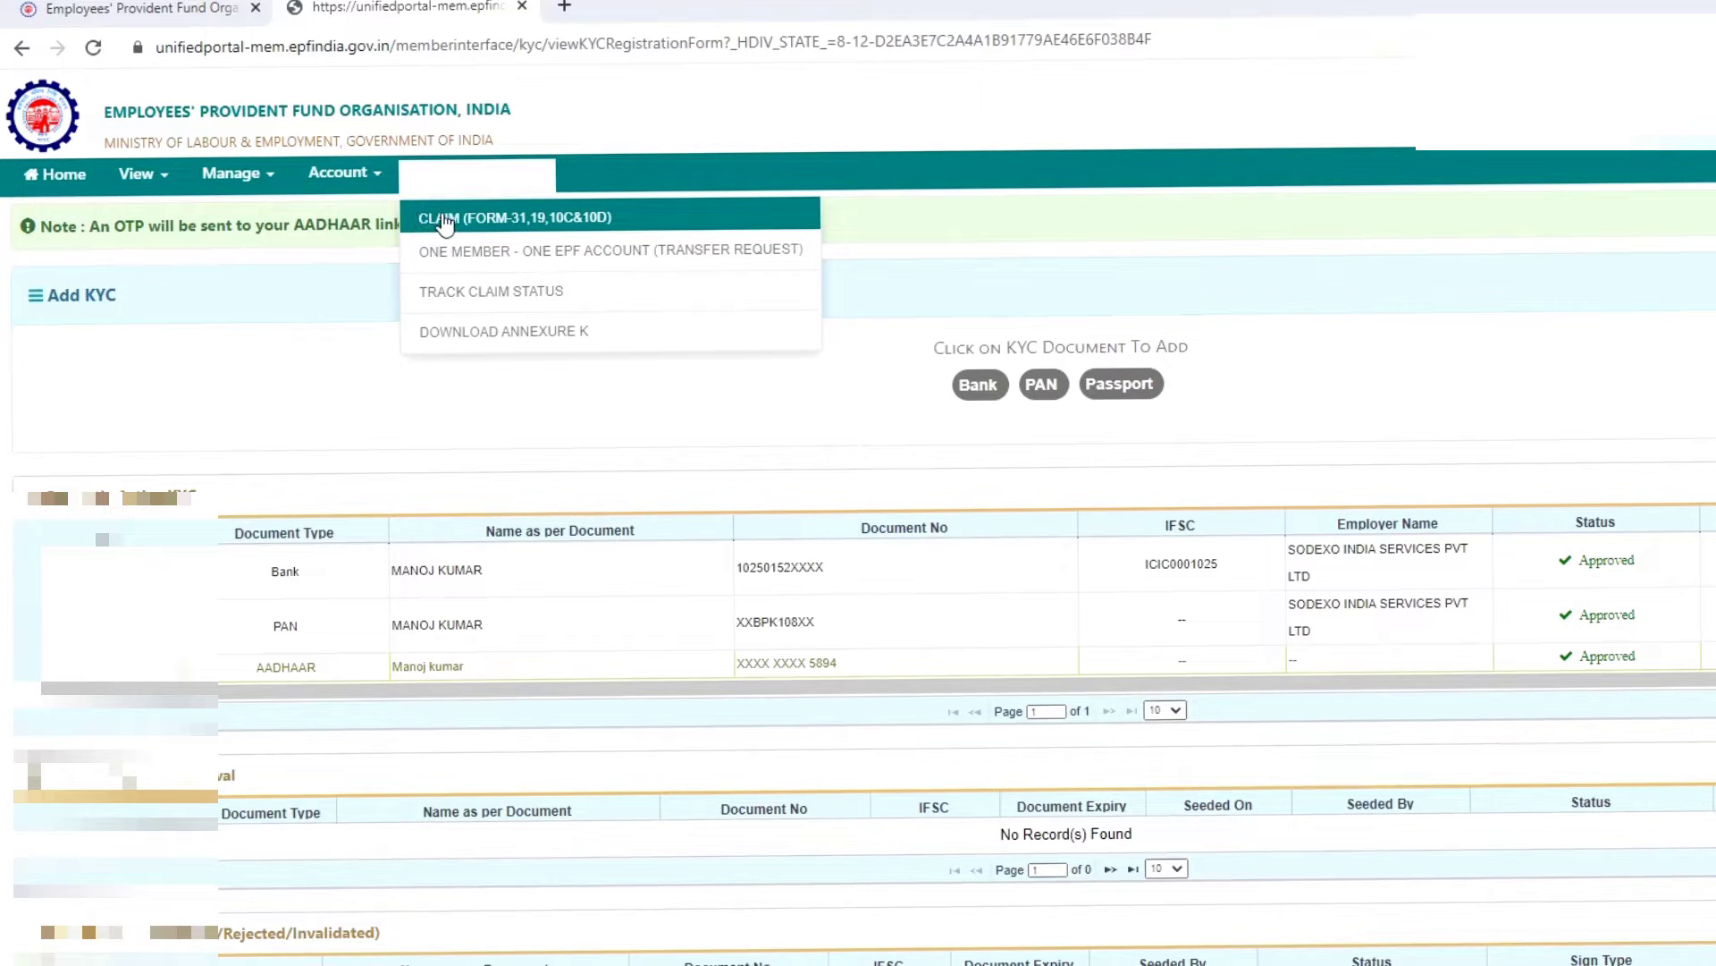
click(520, 219)
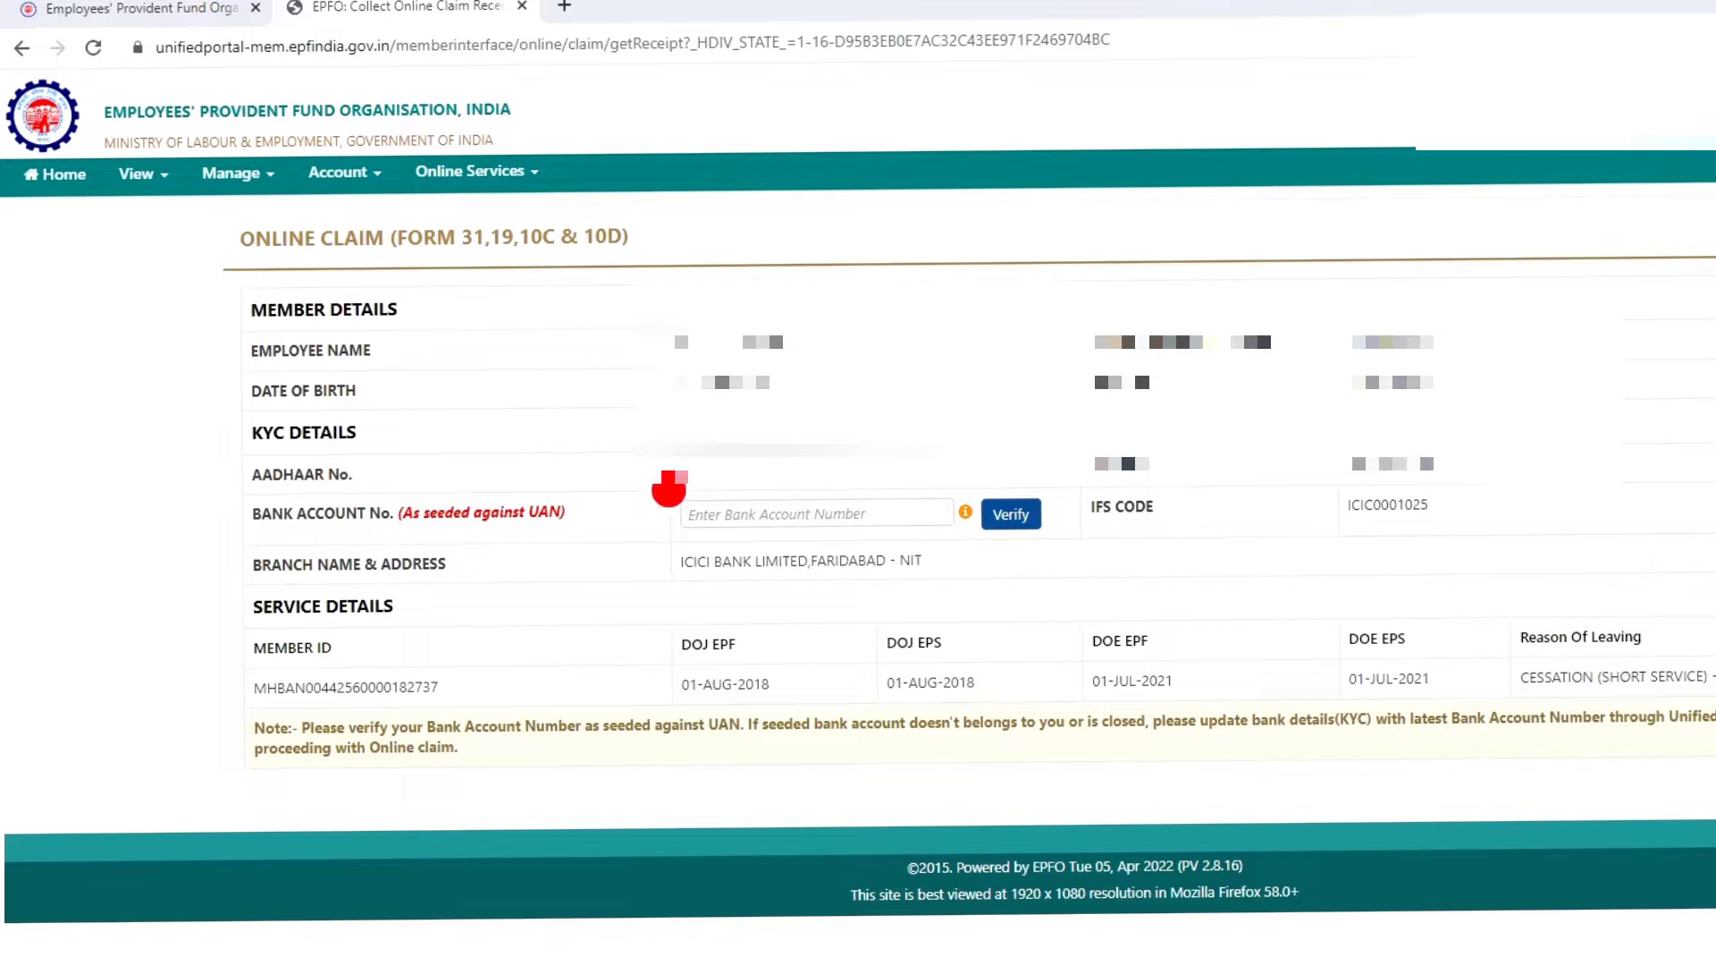
click(738, 514)
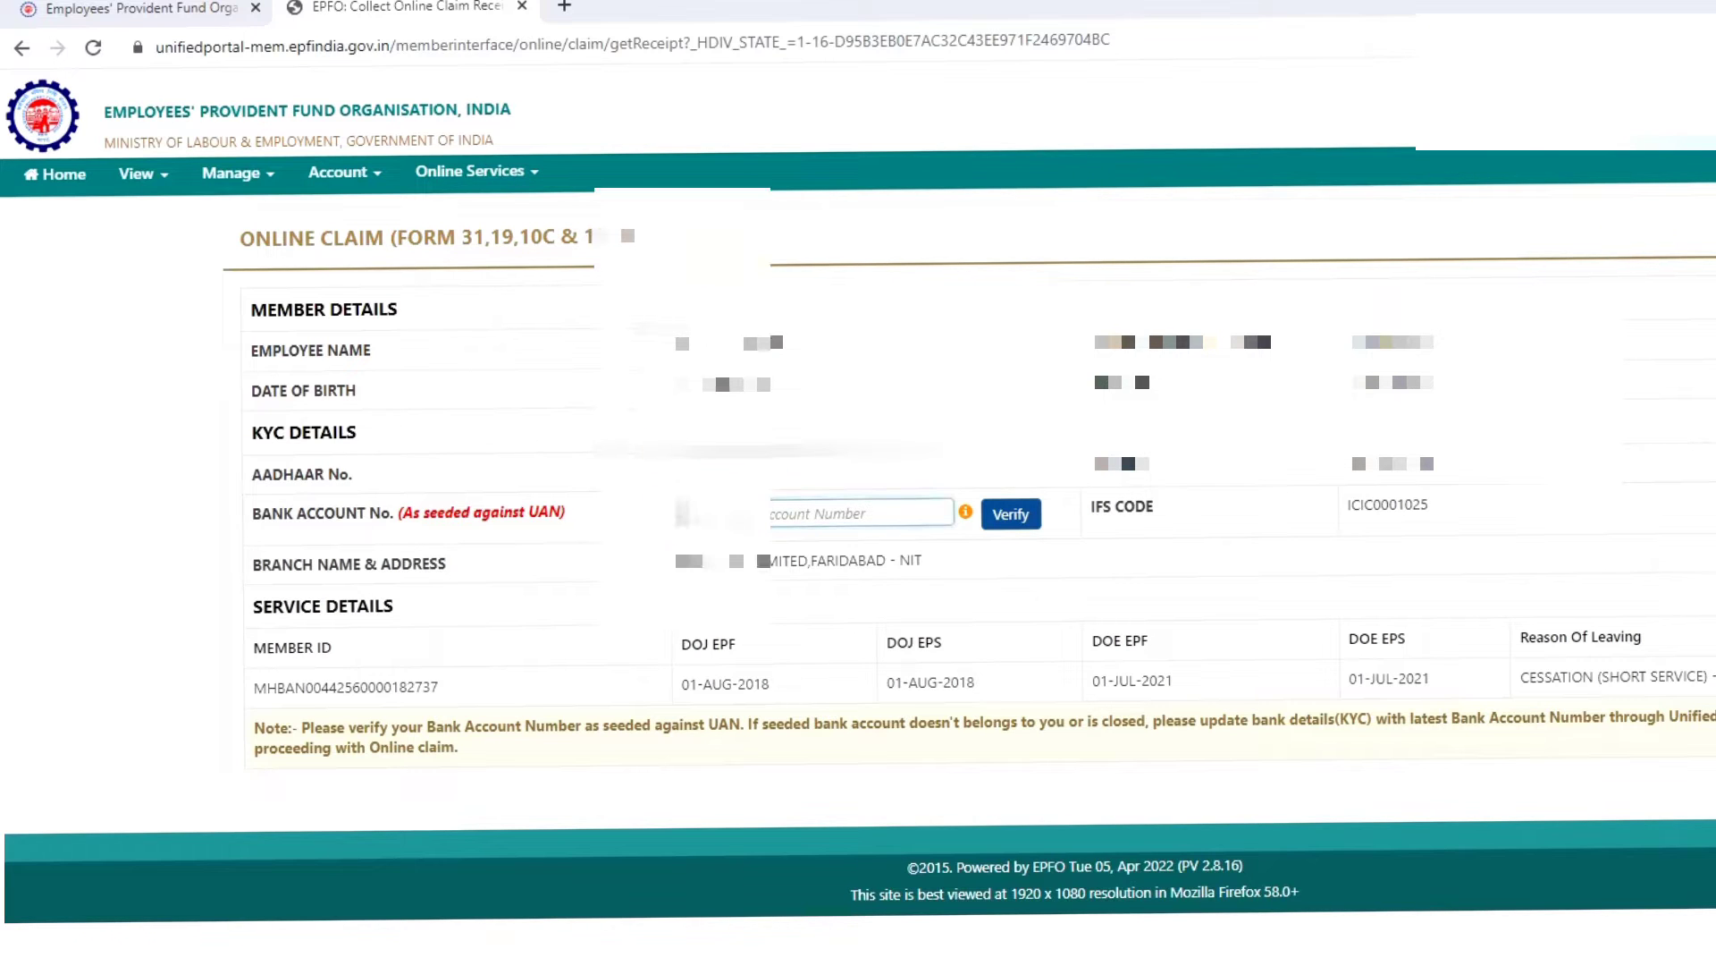
drag(846, 504, 621, 500)
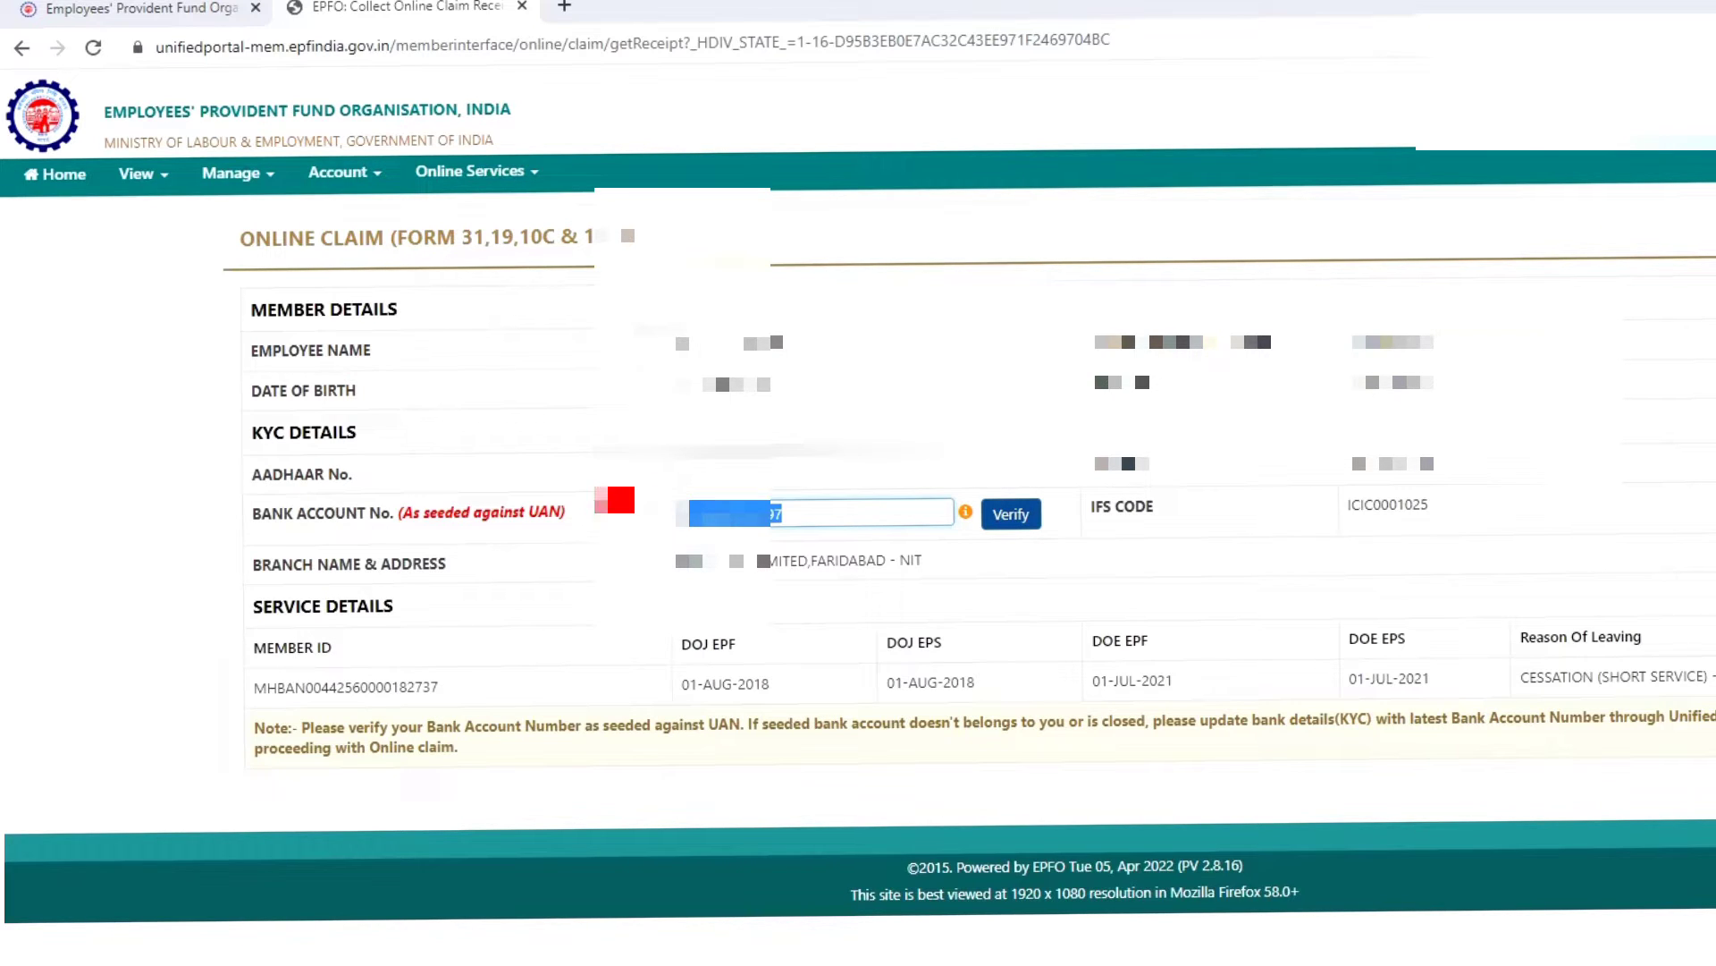
click(1017, 521)
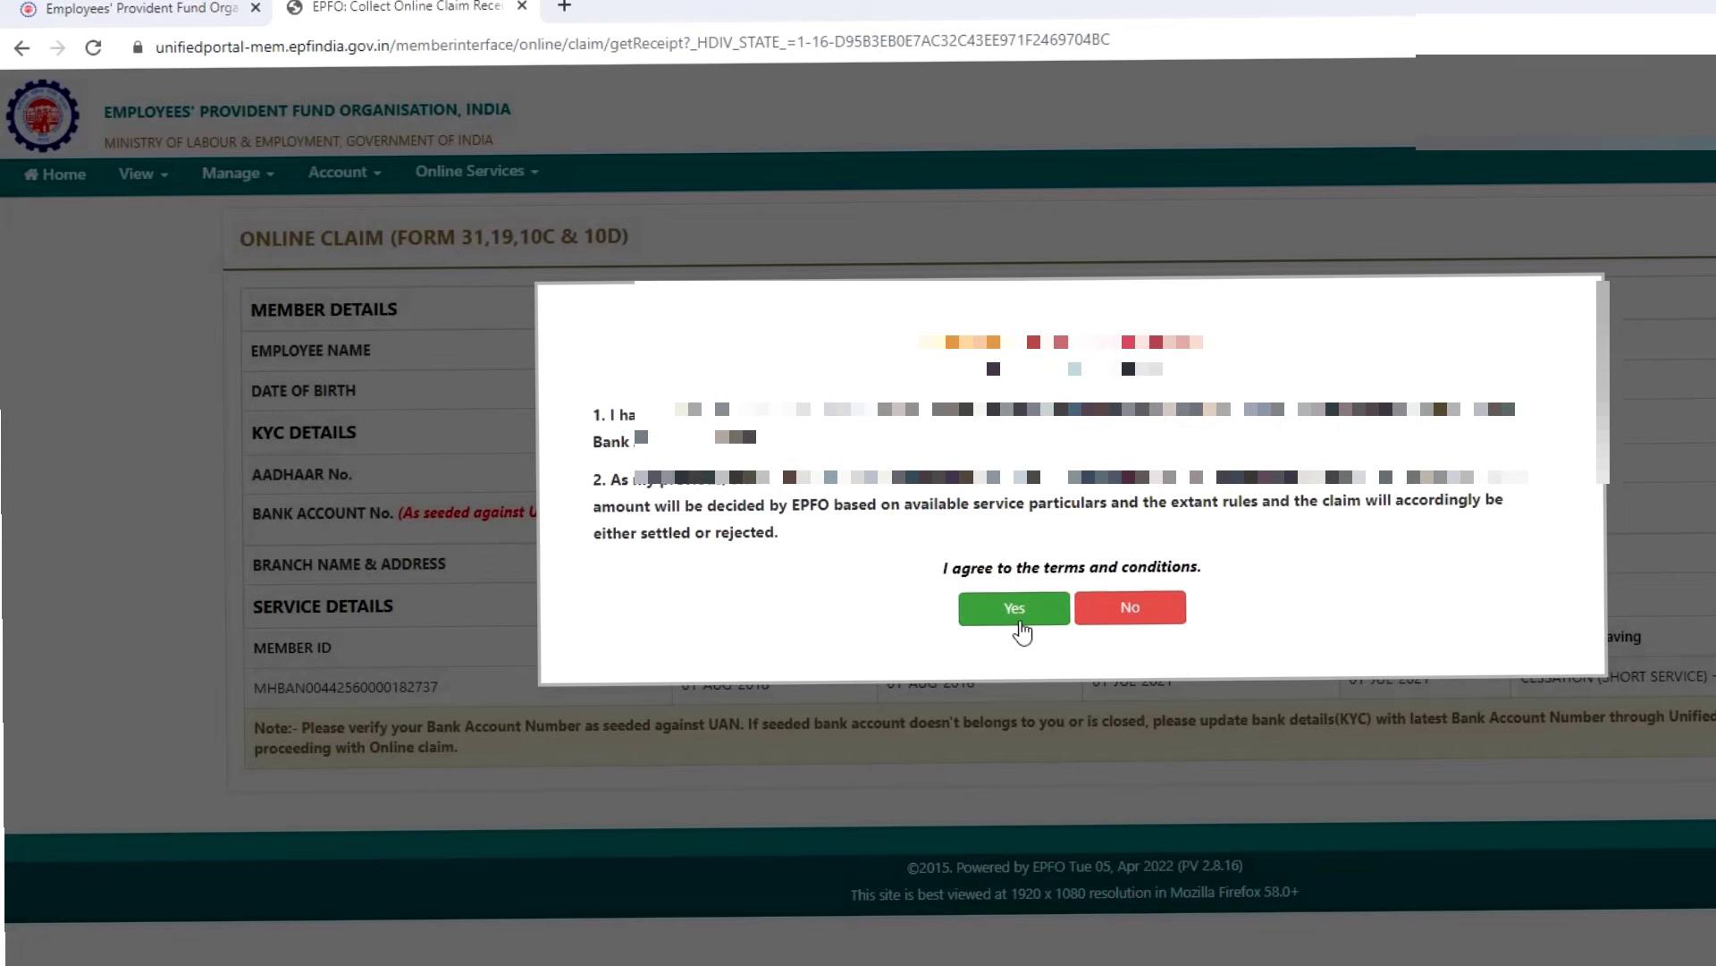
Step: Accept the claim terms and proceed to the online claim form
click(1014, 612)
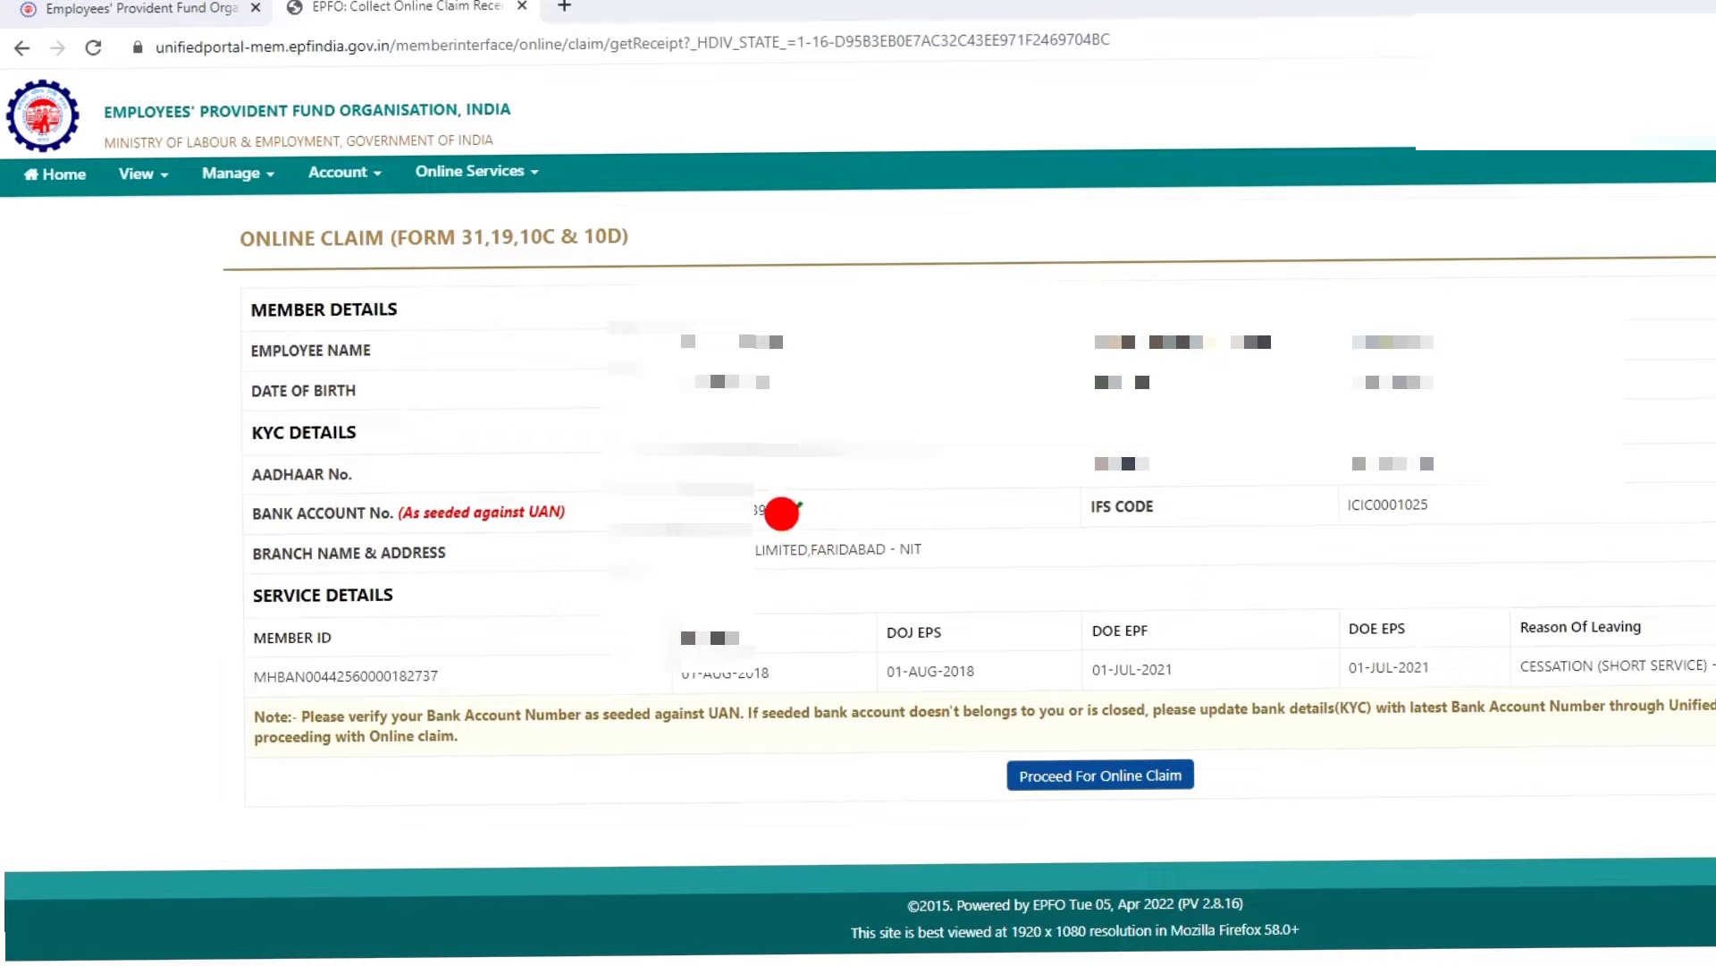
drag(780, 511, 695, 502)
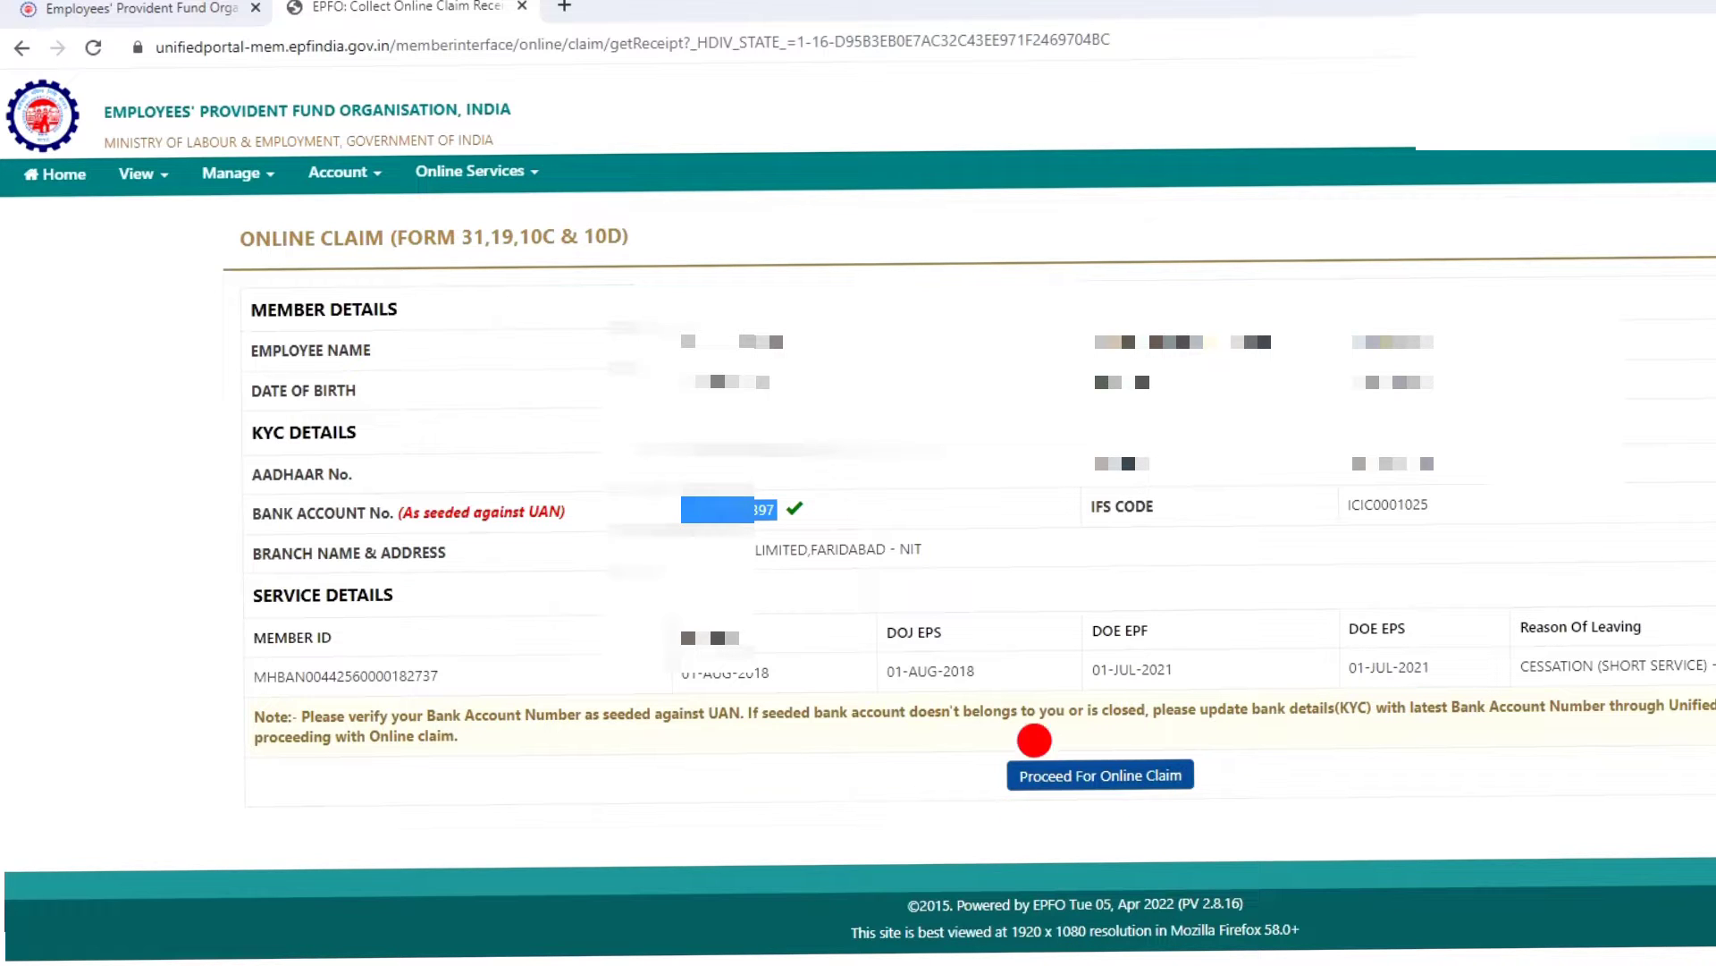
click(1094, 784)
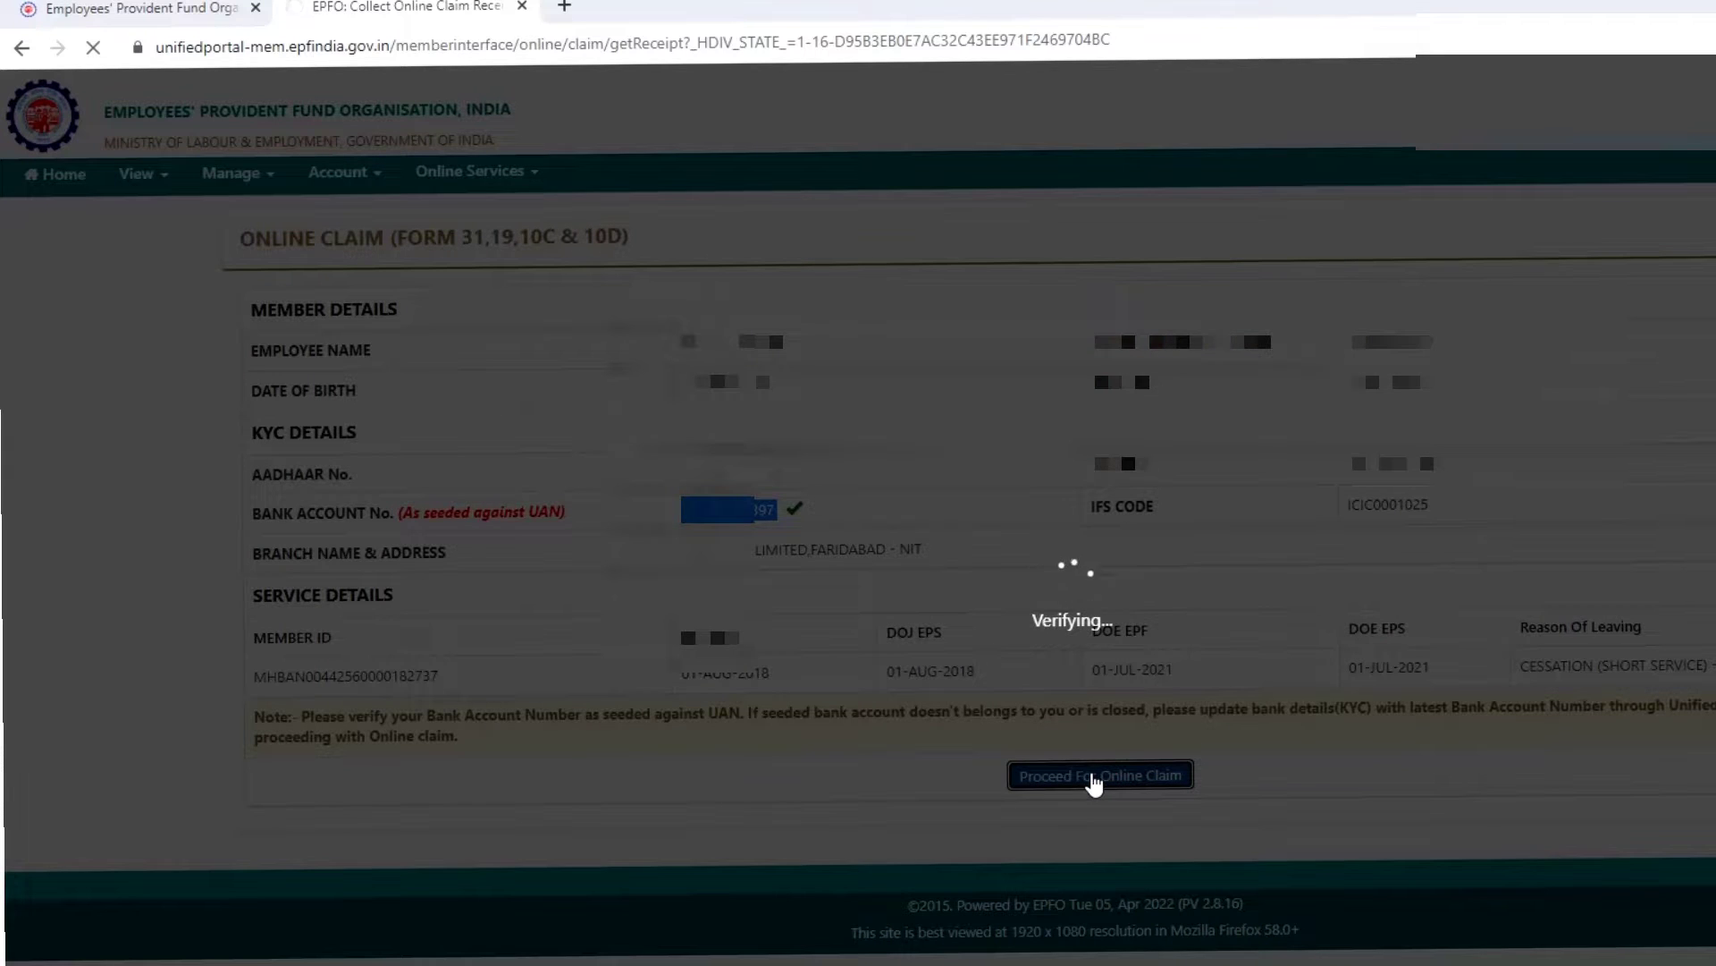
Step: Expand the 'I want to apply for' dropdown to list the available claim types
click(1178, 625)
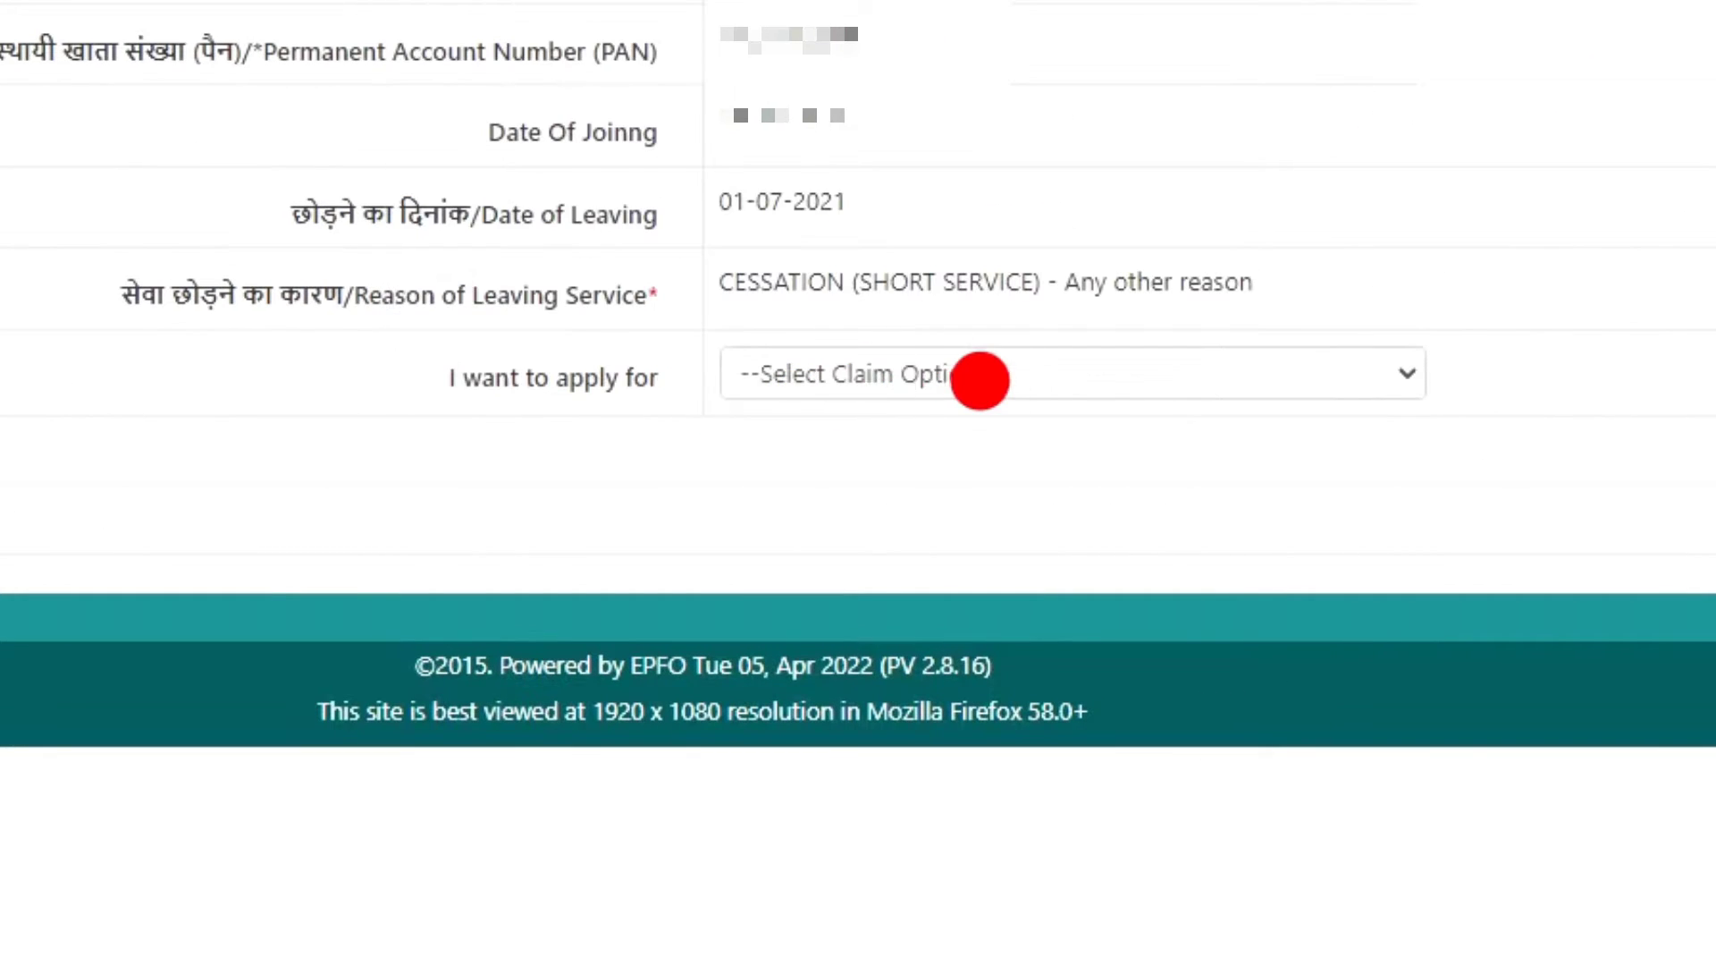
click(933, 383)
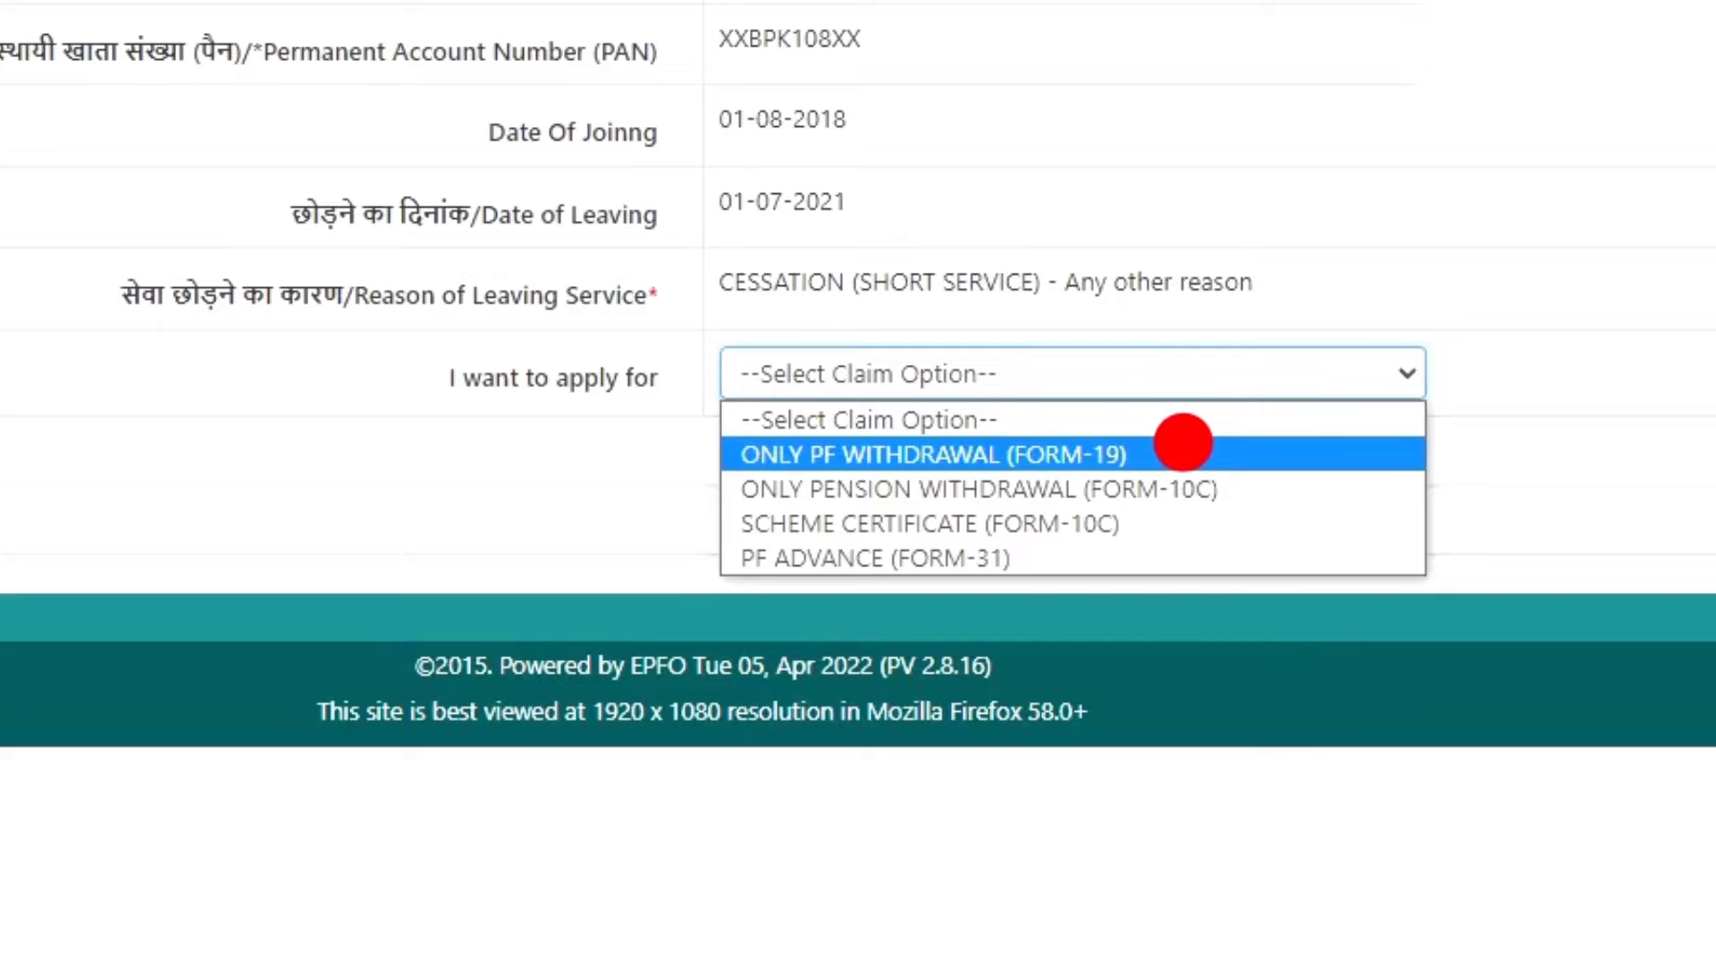
Step: Apply for ONLY PF WITHDRAWAL (FORM-19) and set the address state to HARYANA
click(1183, 441)
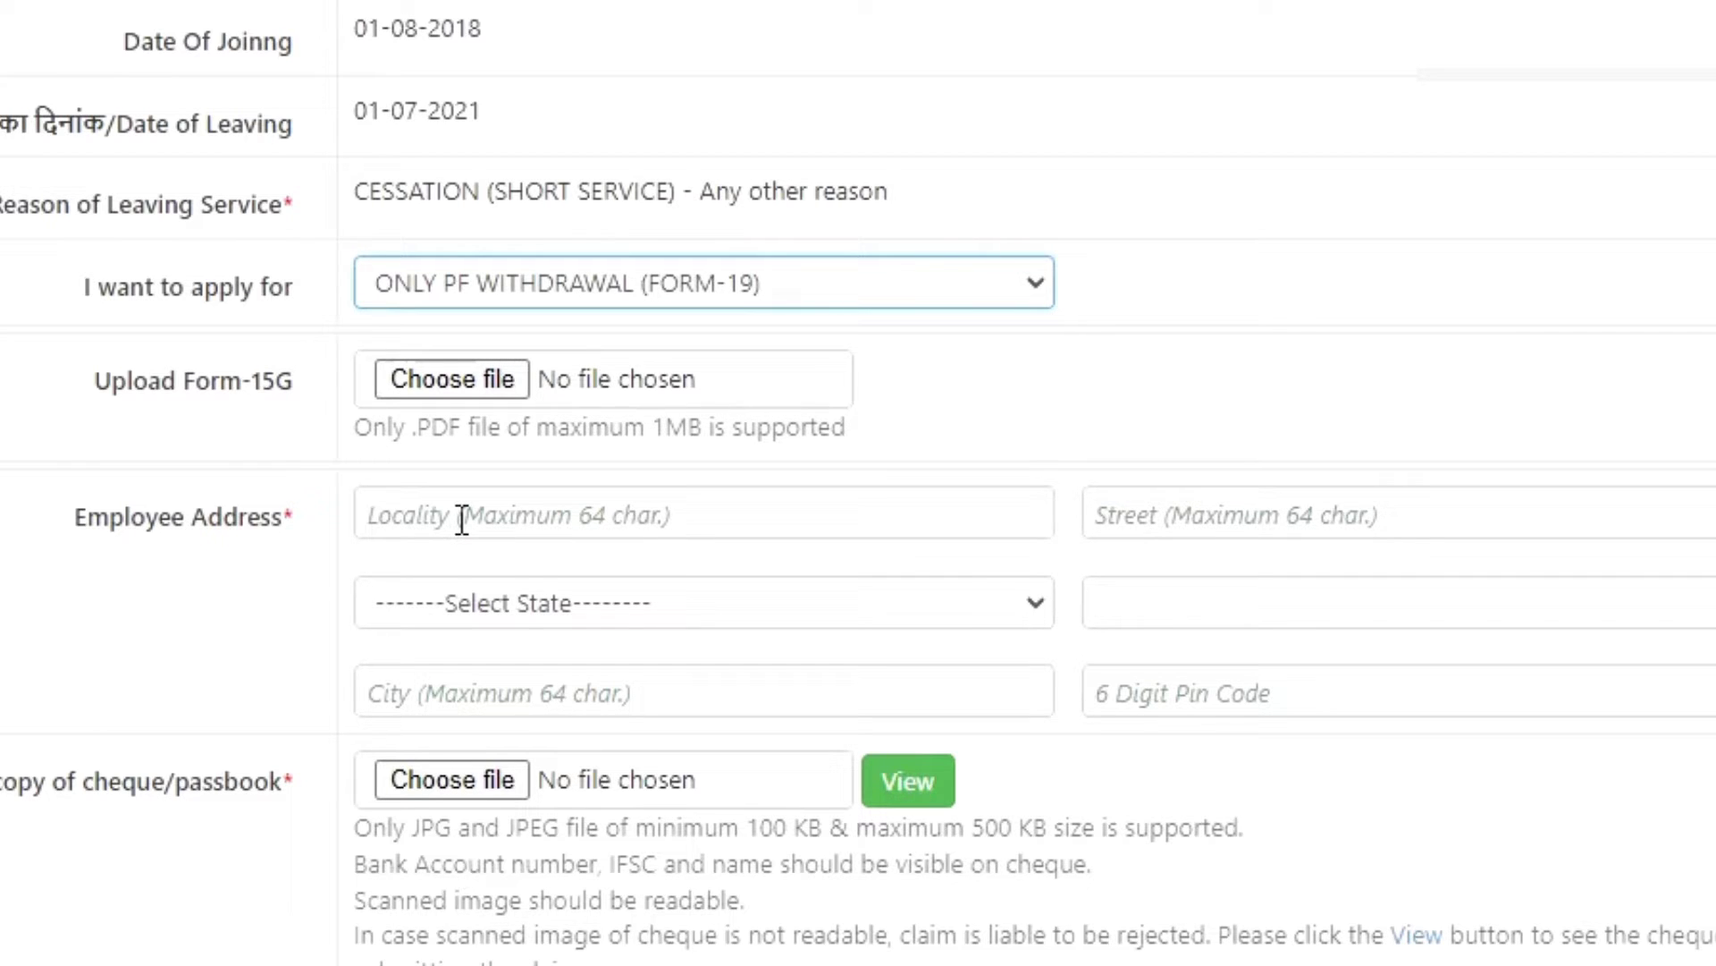
click(1173, 512)
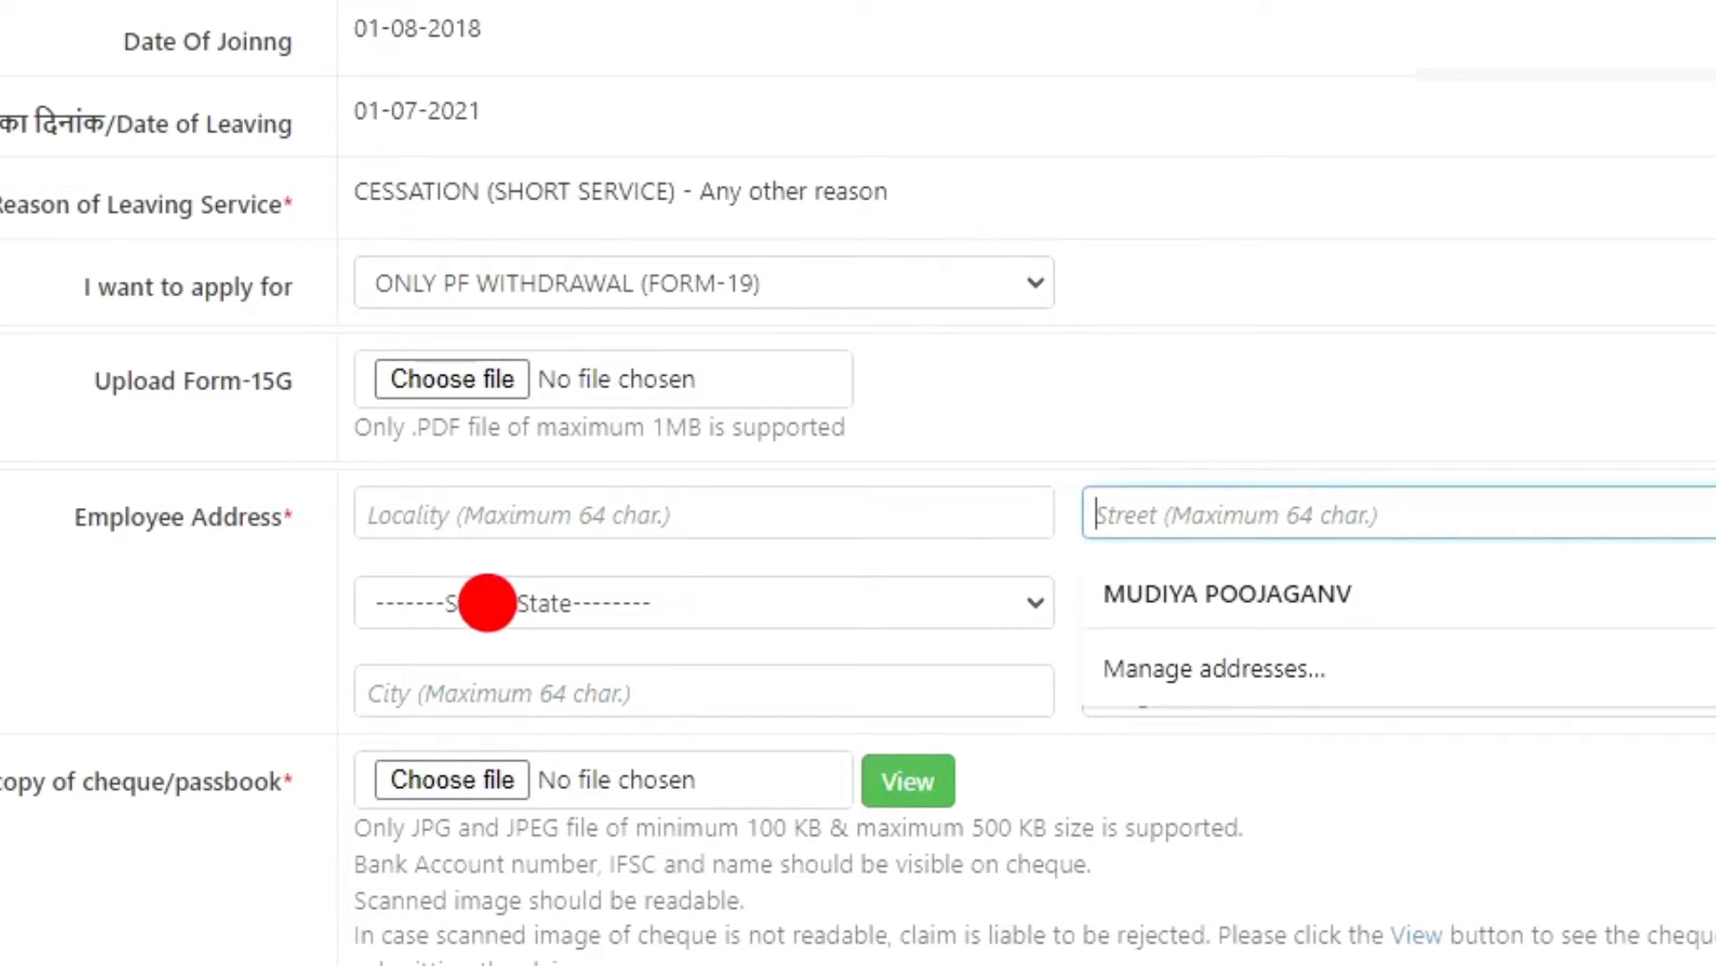
click(519, 597)
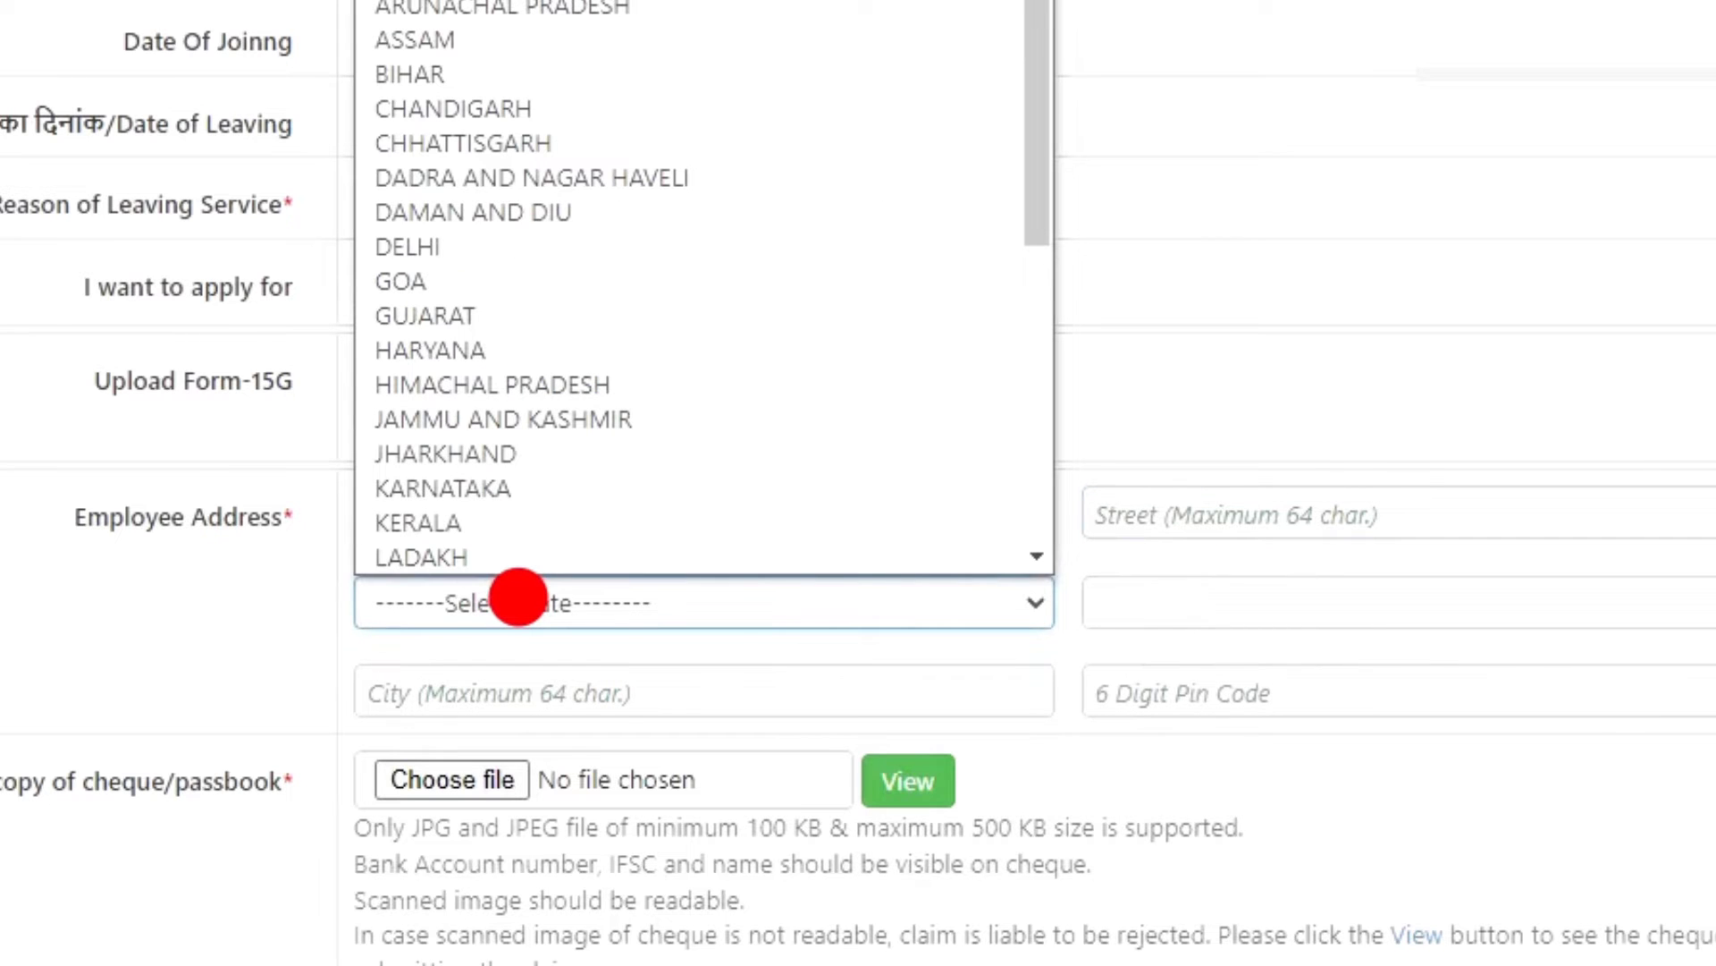
key(h)
click(547, 349)
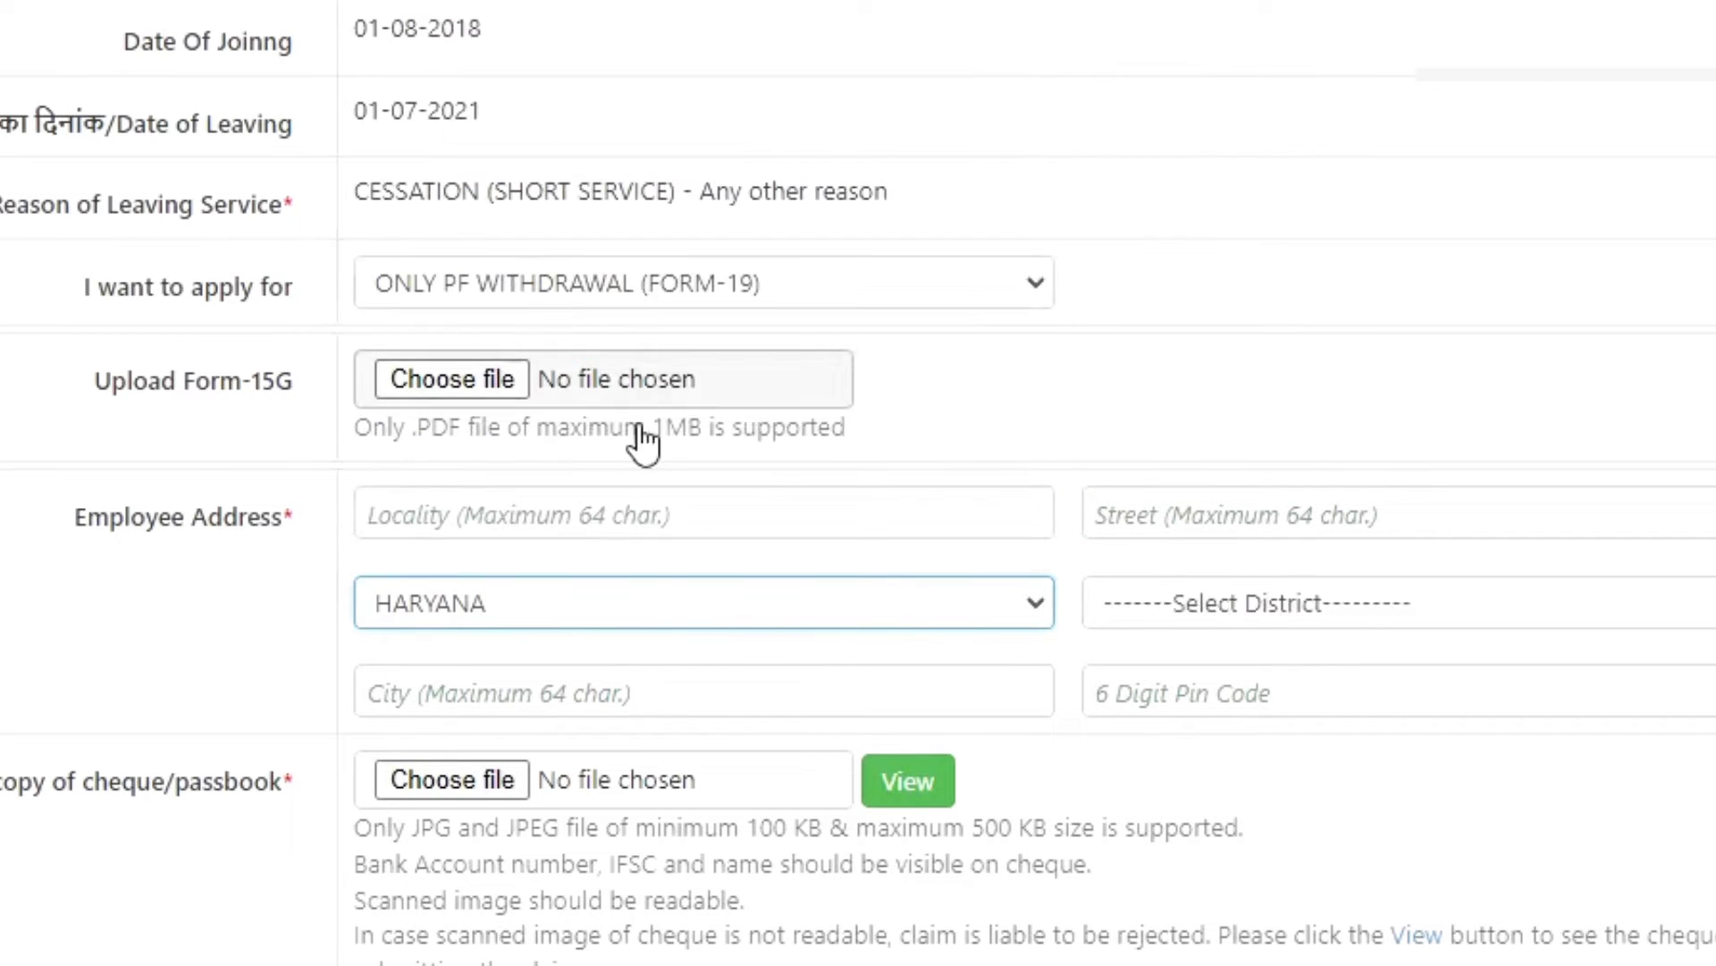
Step: Set the address district to FARIDABAD, city to fbd and PIN code to 121002
click(1271, 599)
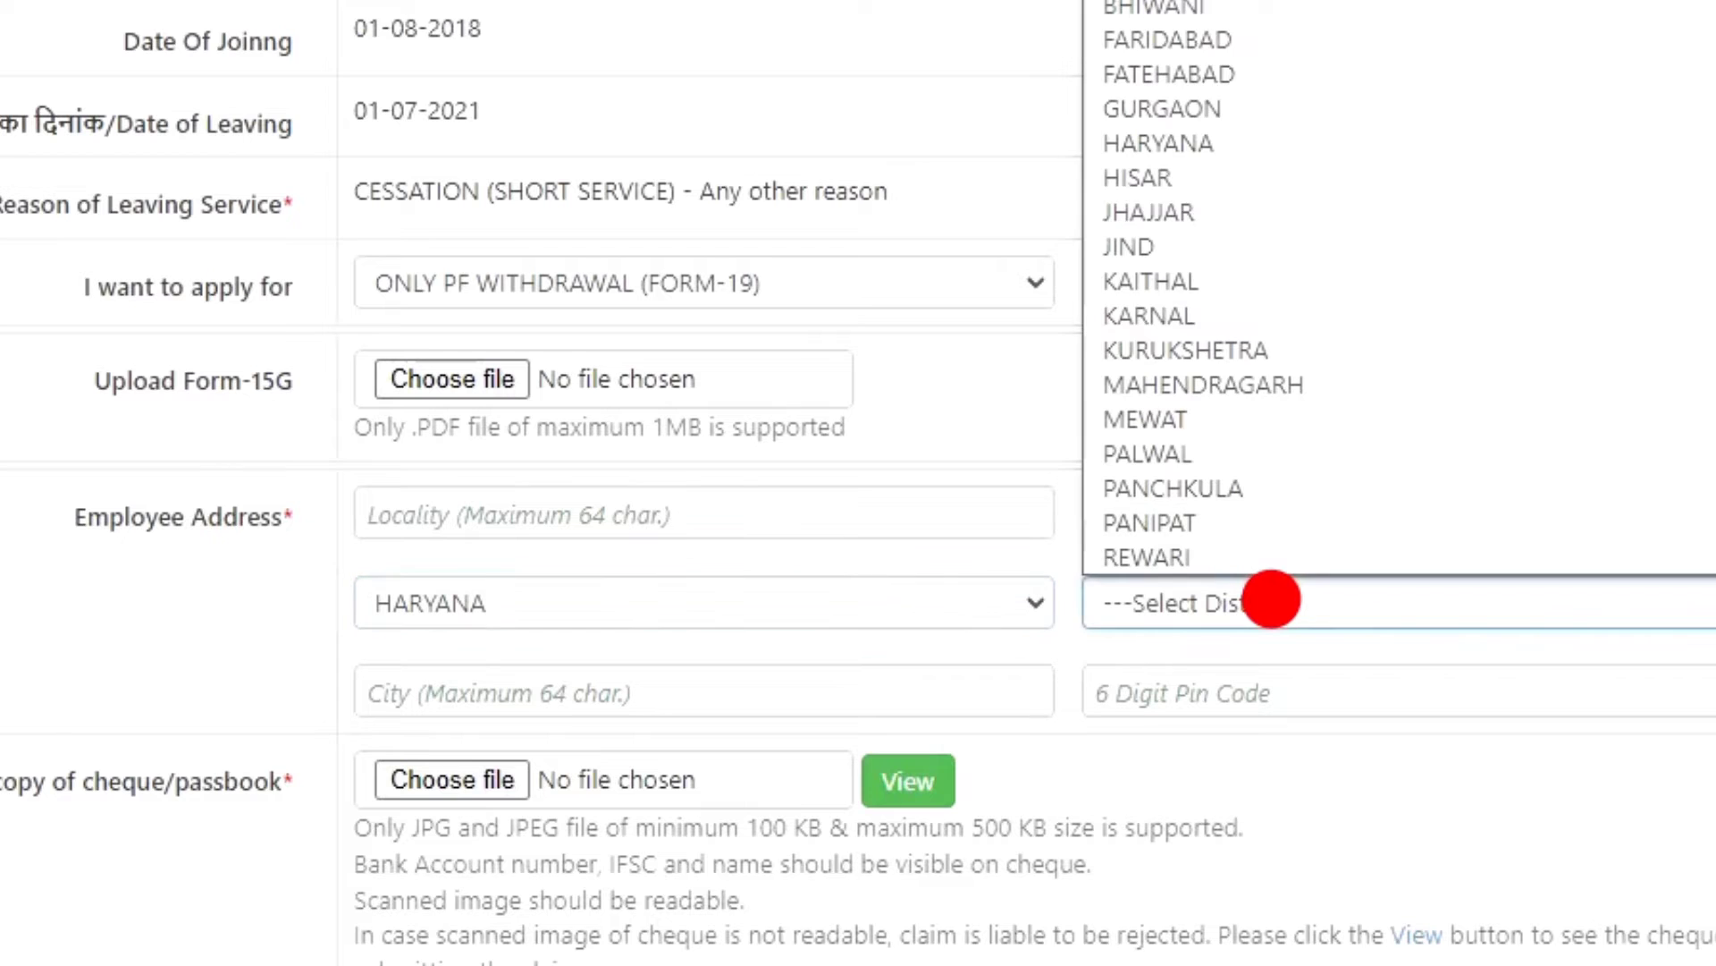
key(f)
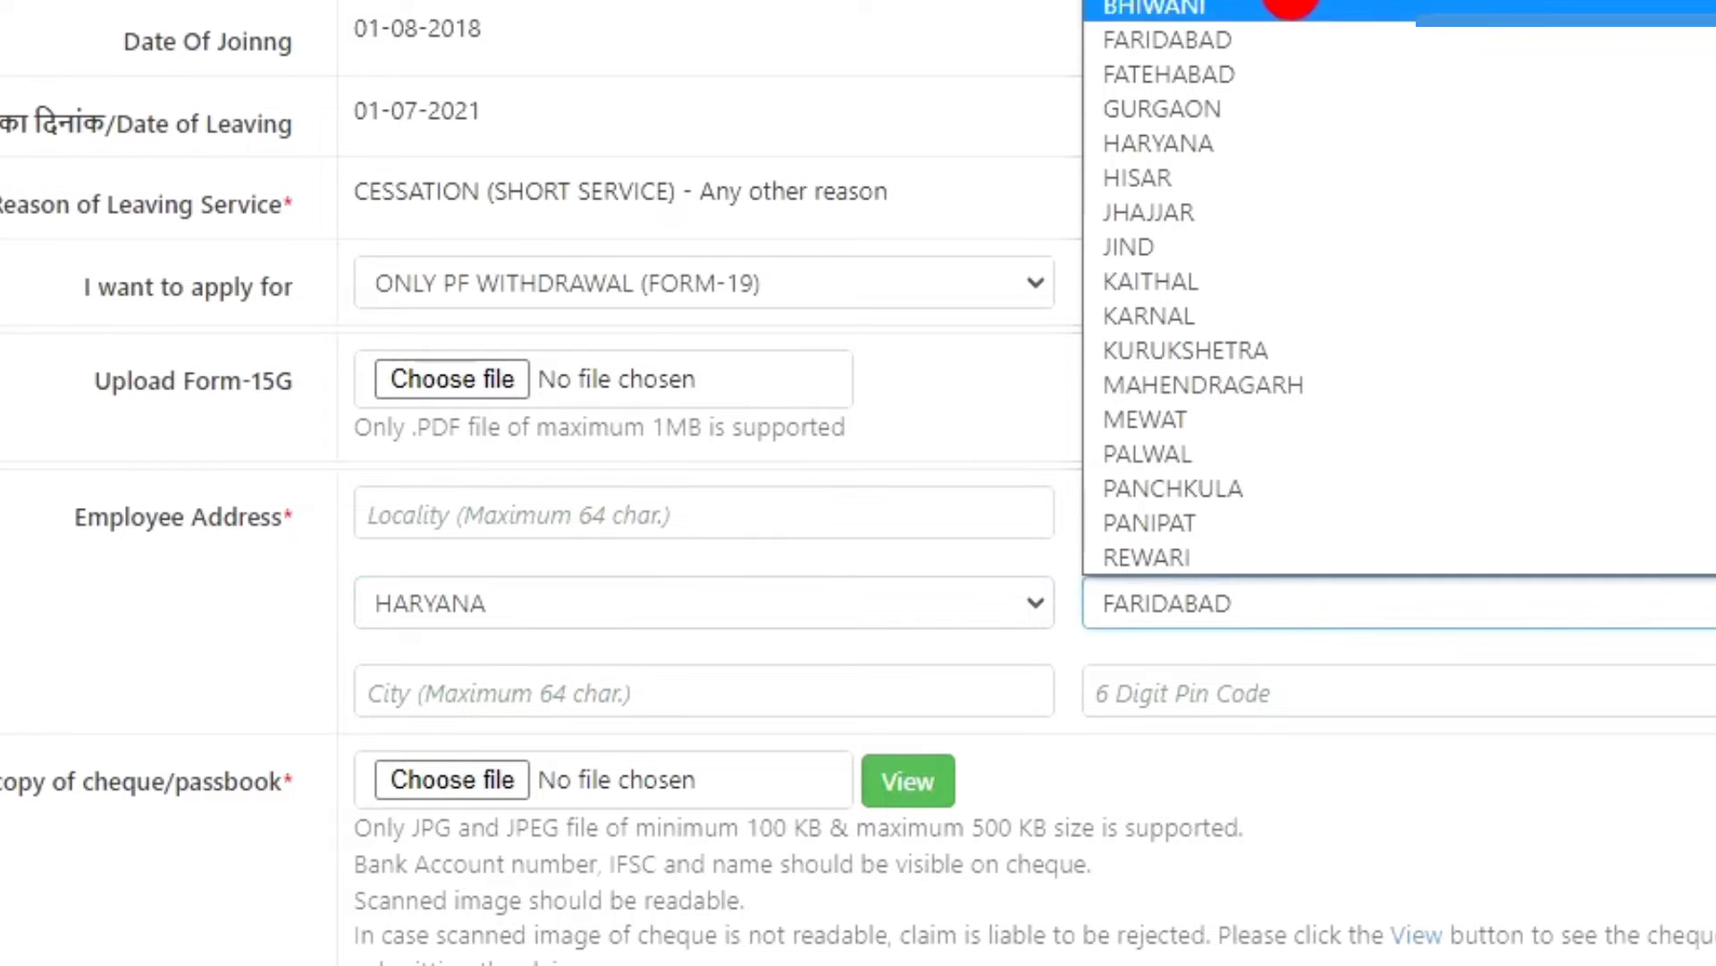
click(1290, 37)
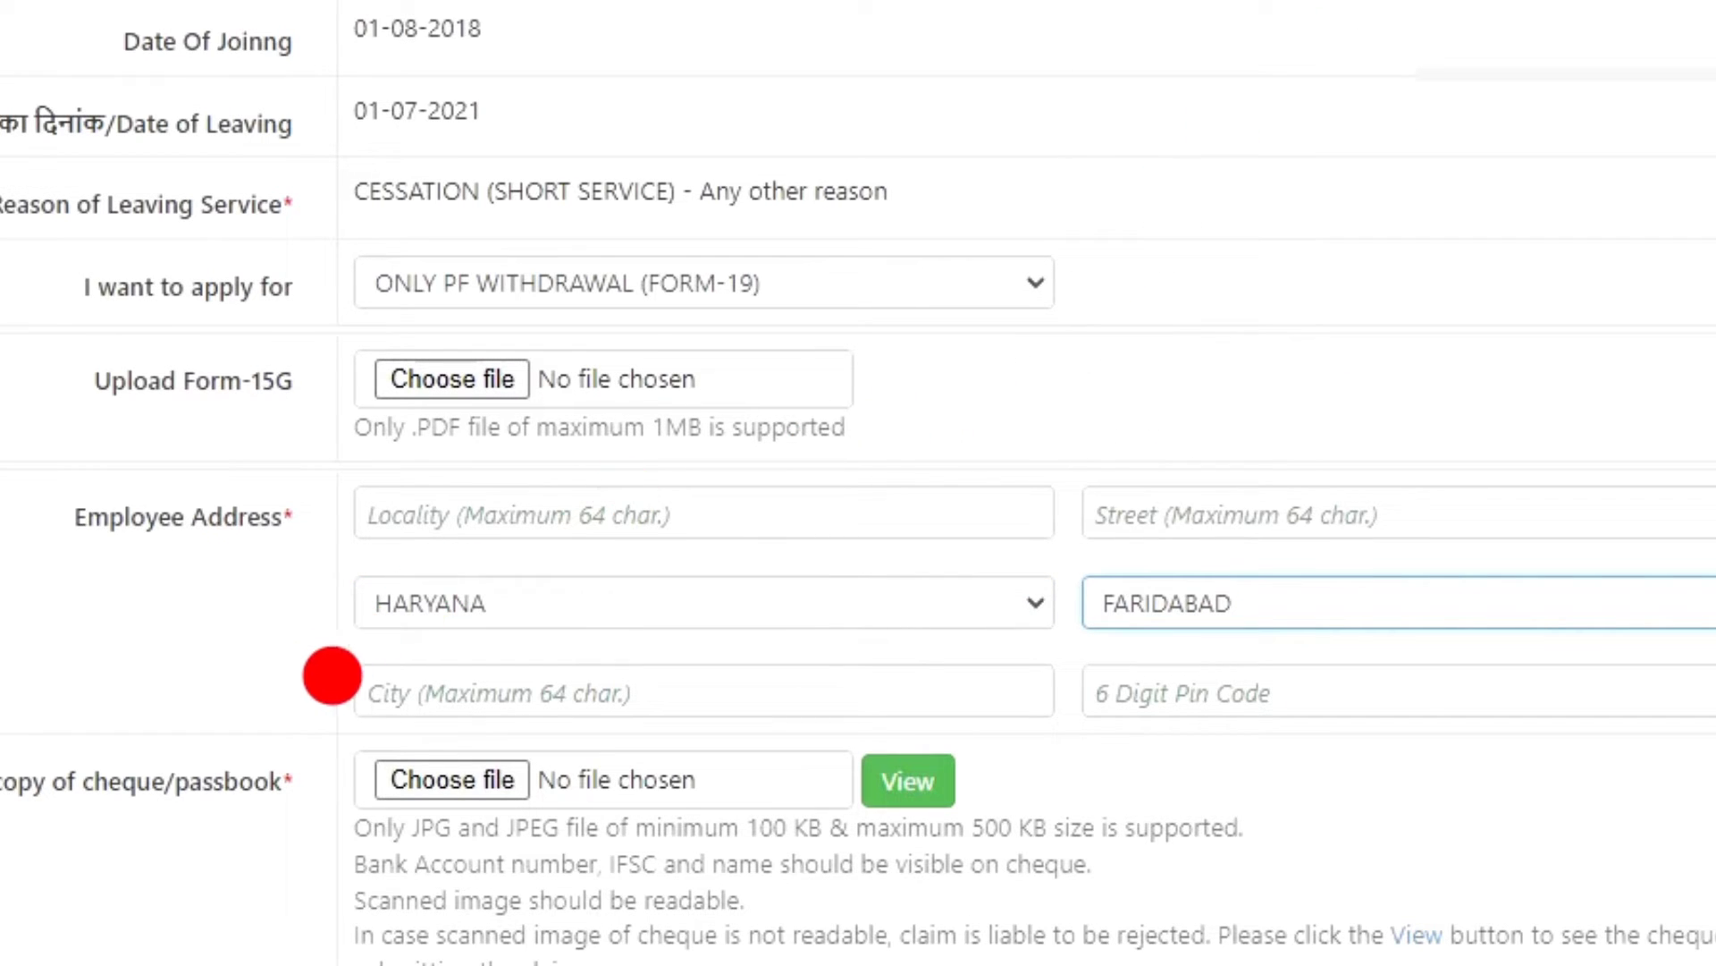
click(462, 693)
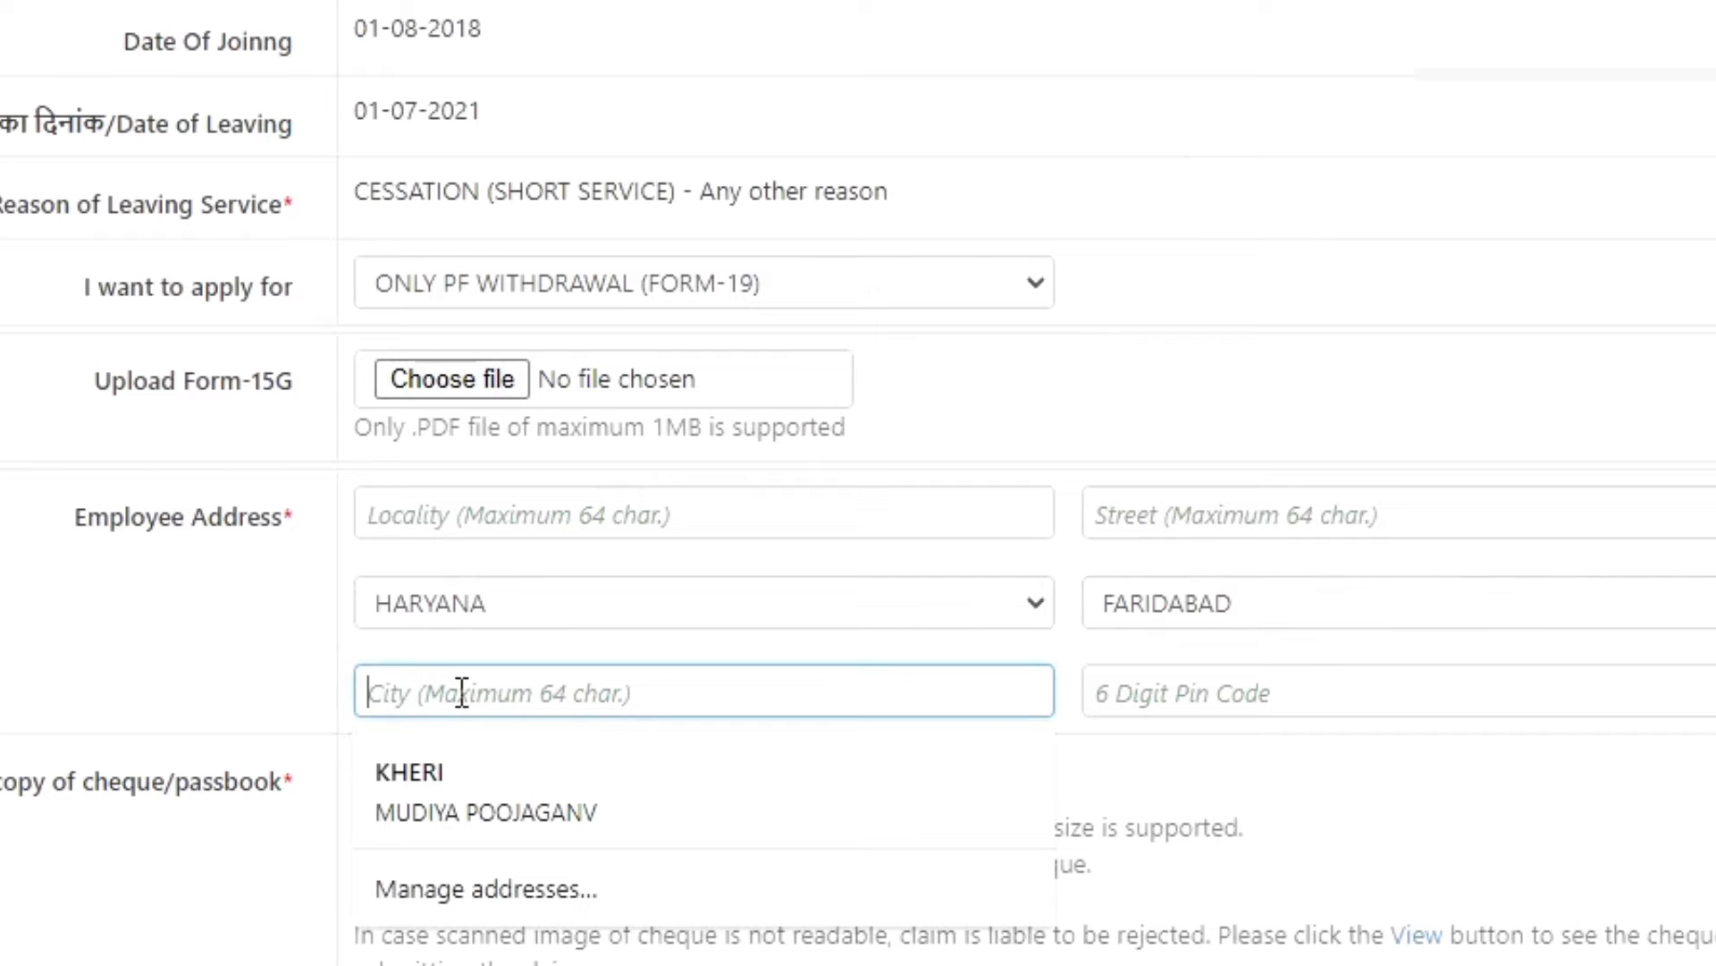
text(fbd)
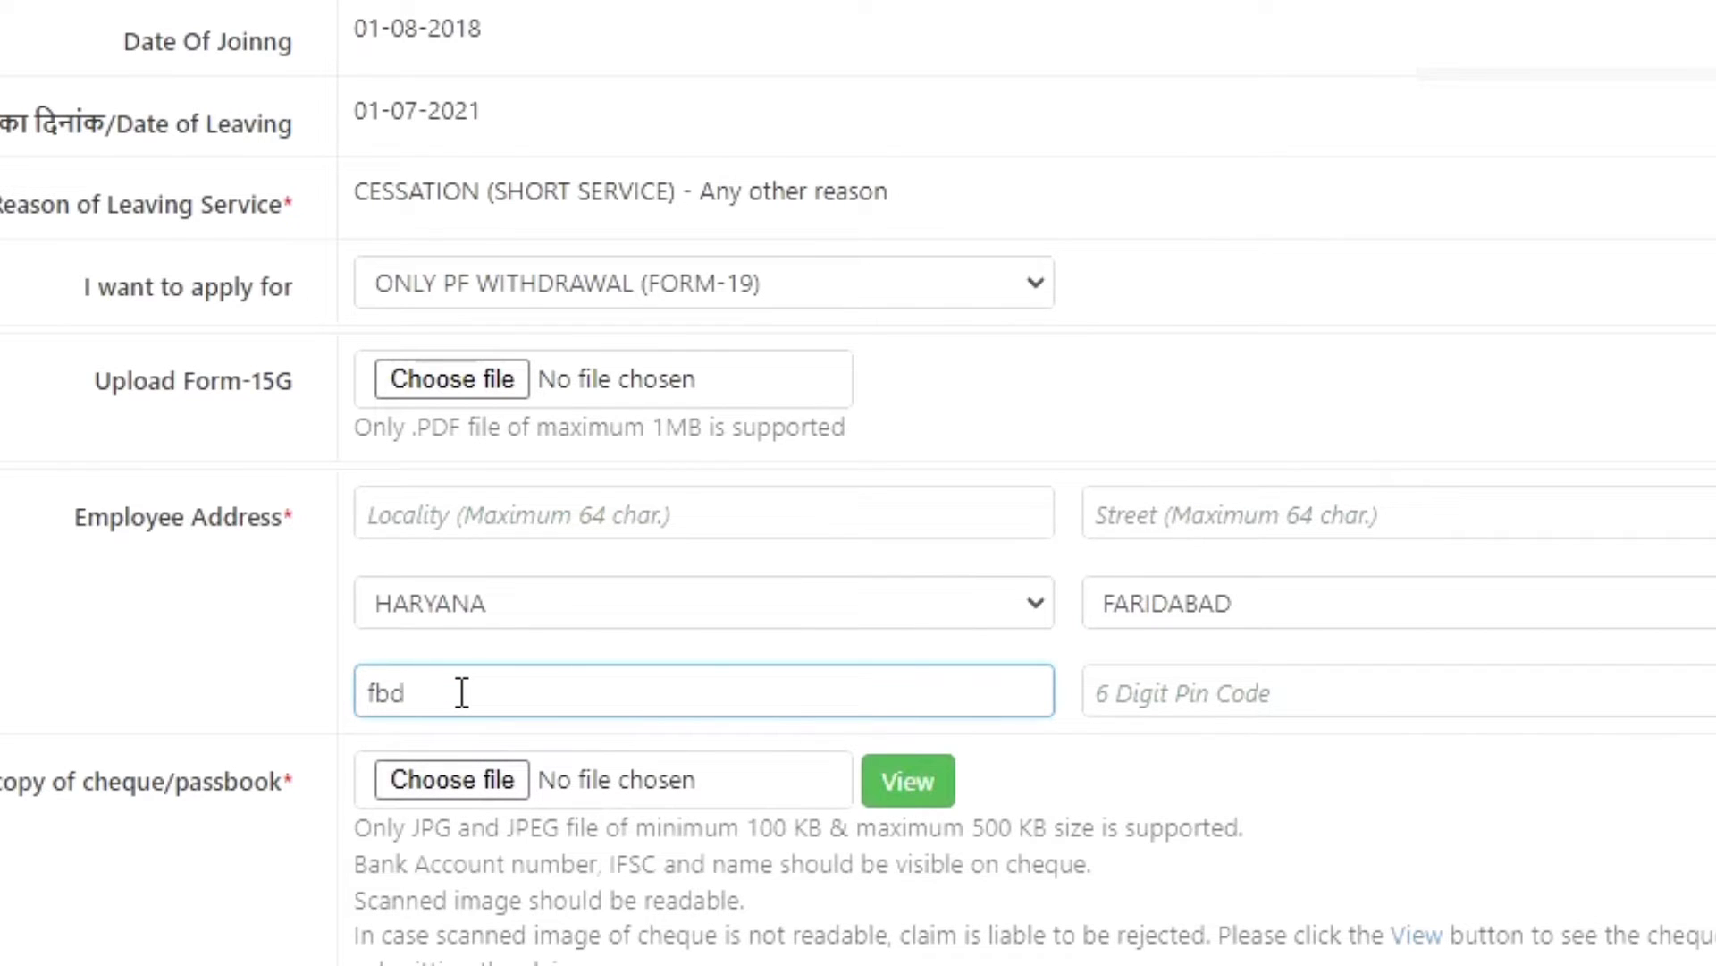
drag(418, 692, 326, 689)
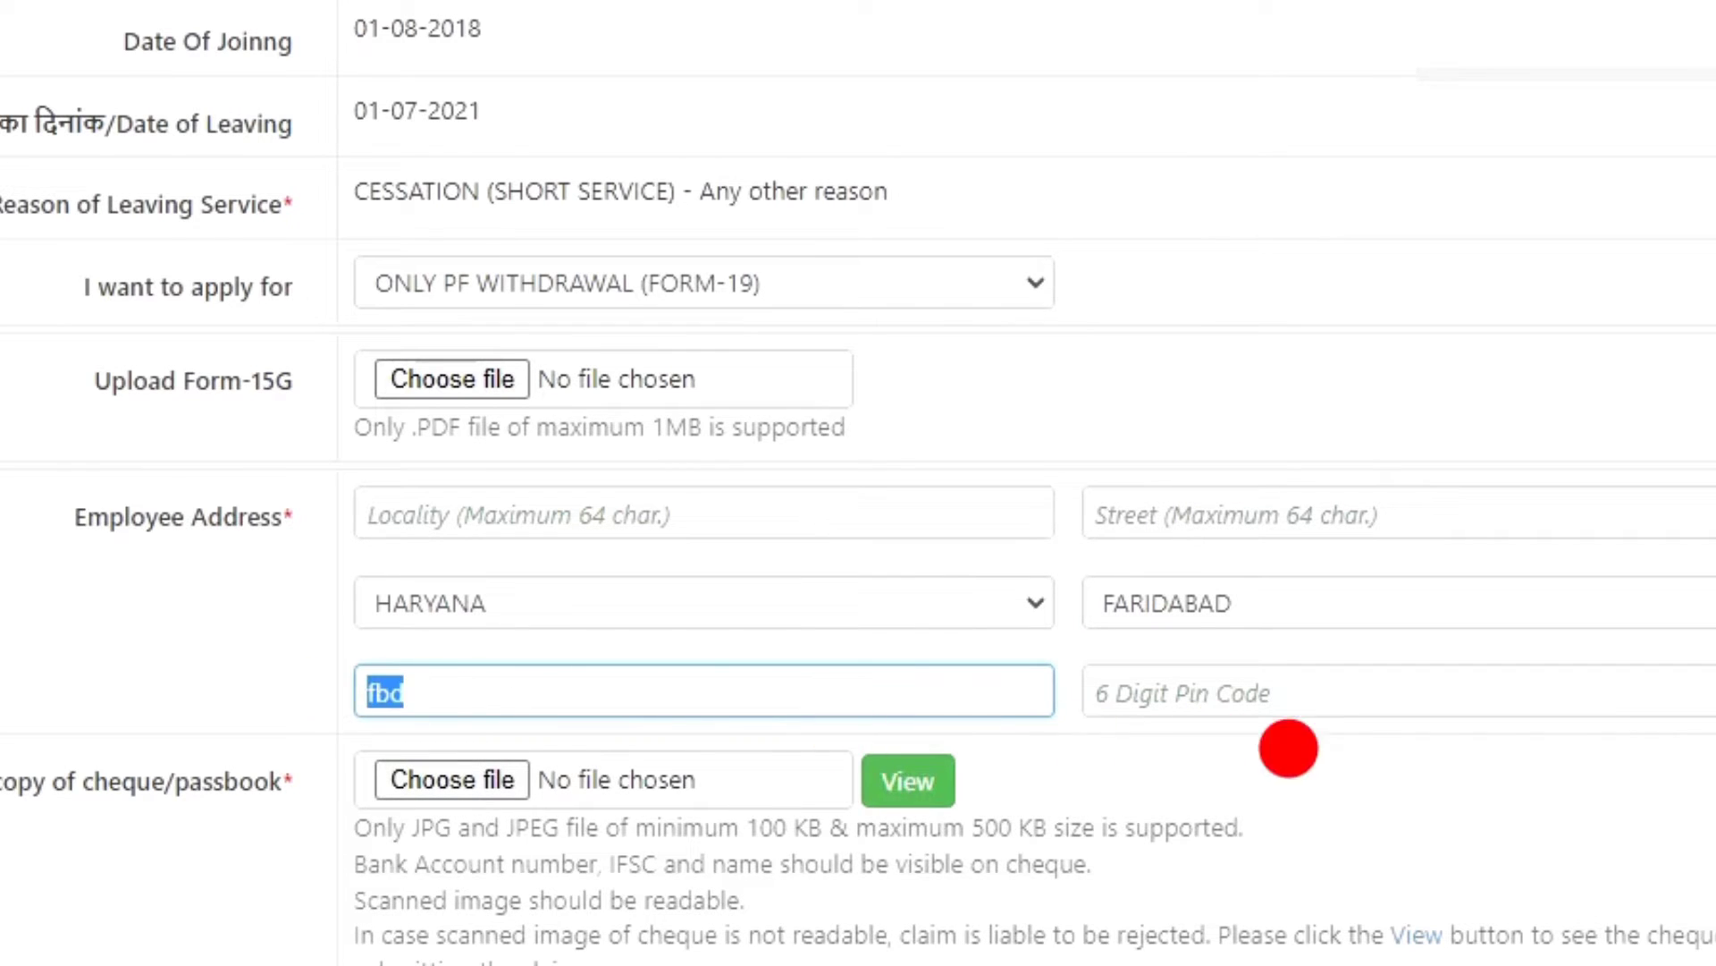
click(1276, 691)
text(121002)
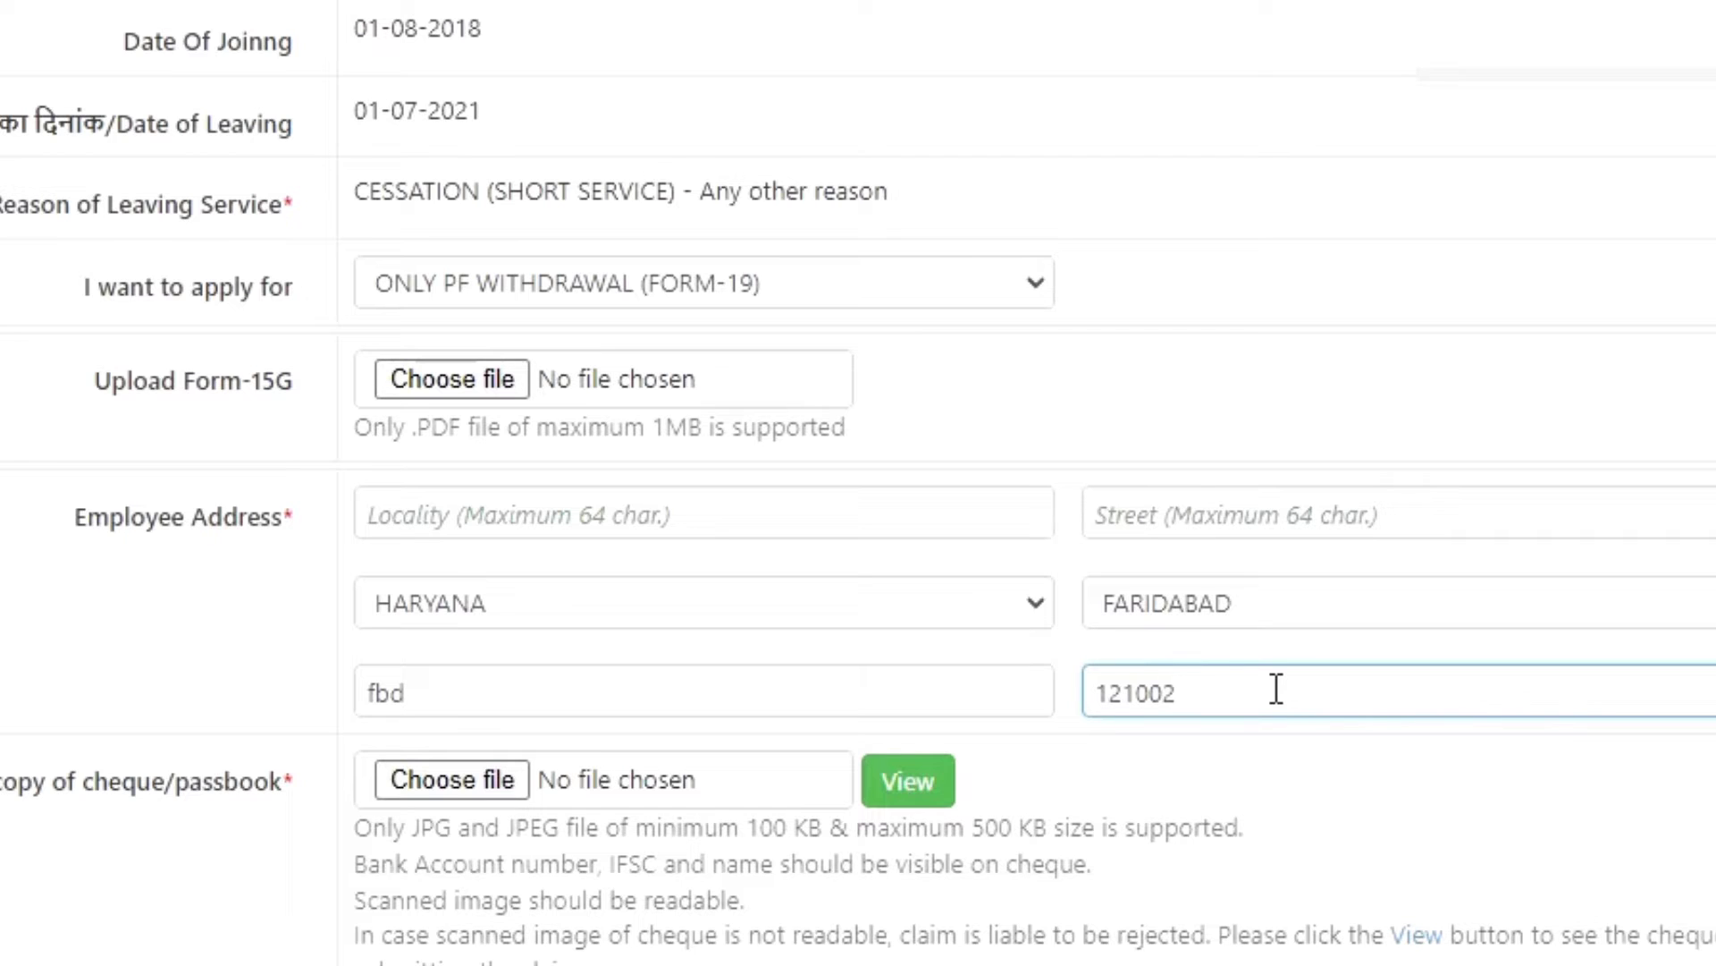
drag(1277, 688, 390, 529)
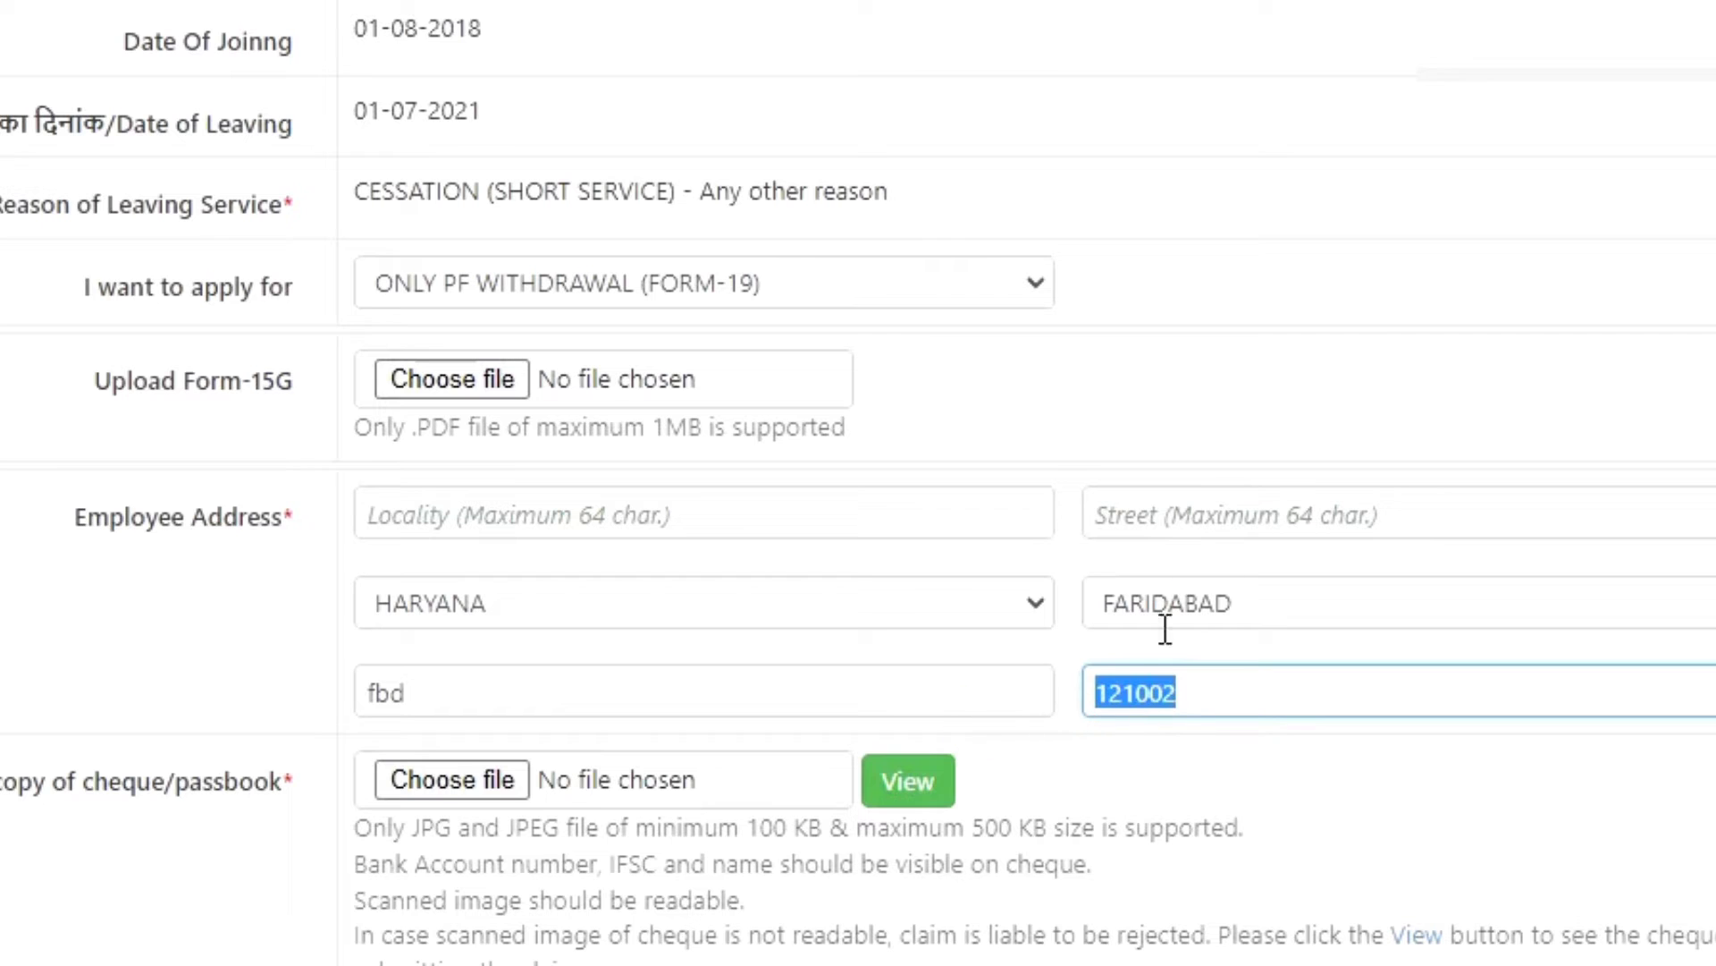
drag(1165, 632, 467, 512)
click(468, 512)
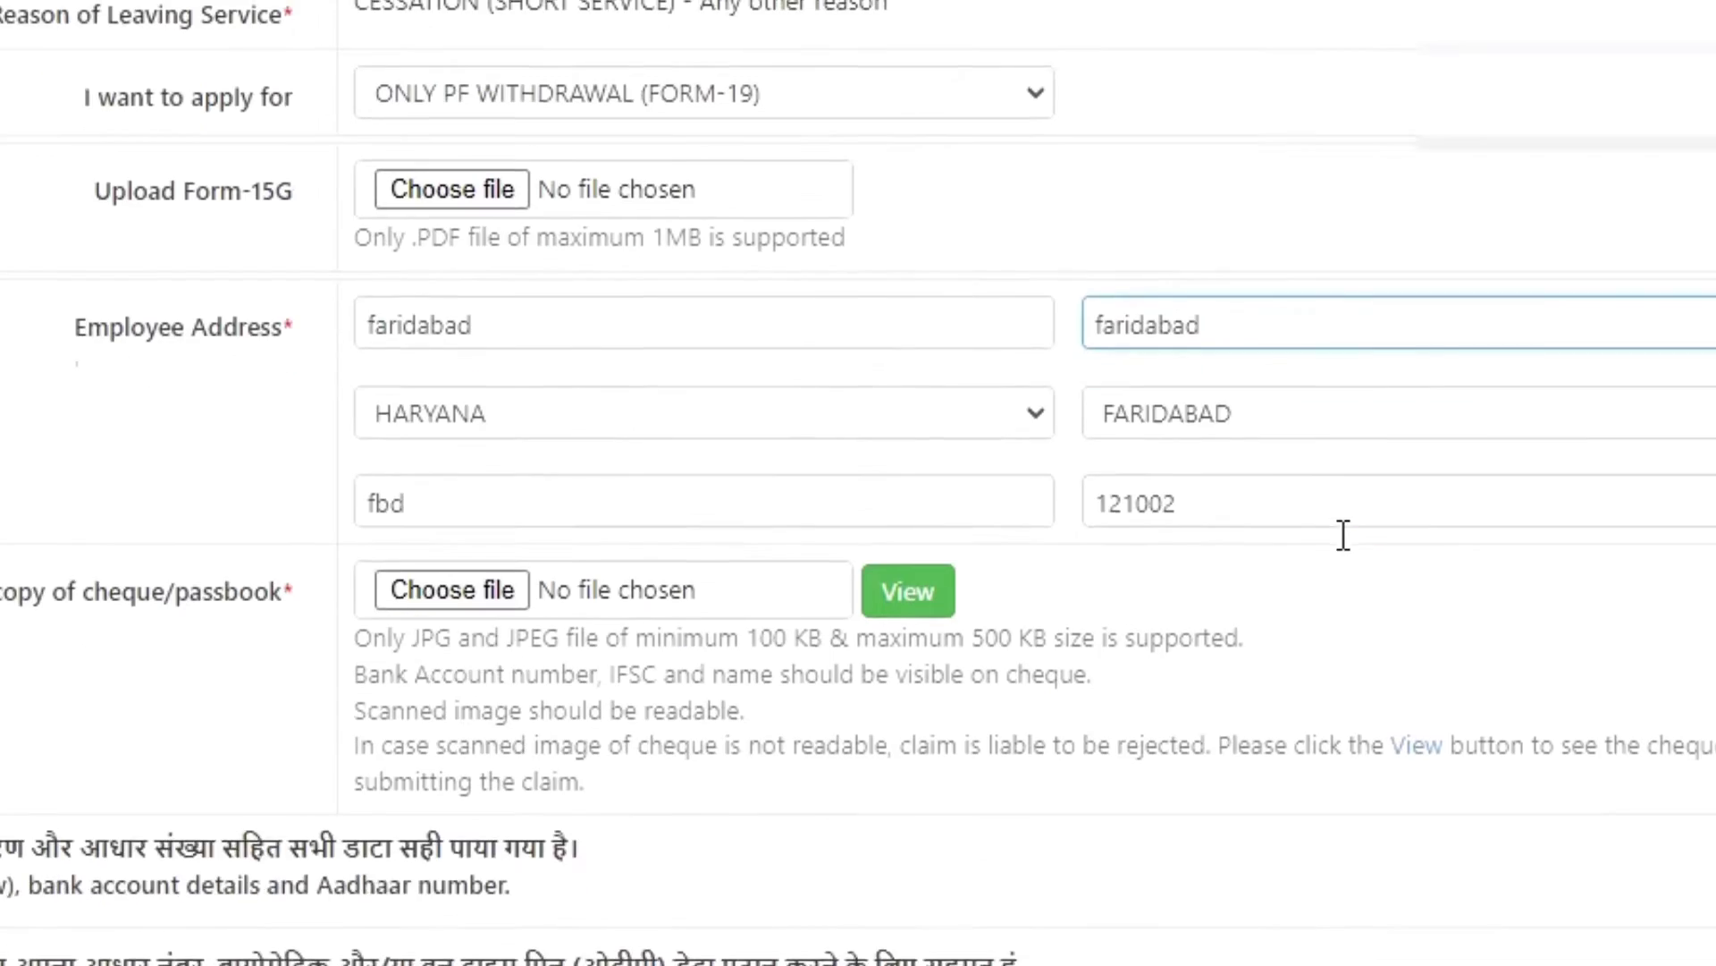
Step: Check the cheque upload's JPG/JPEG format and 100 KB–500 KB size limits
scroll(1346, 533, down, 3)
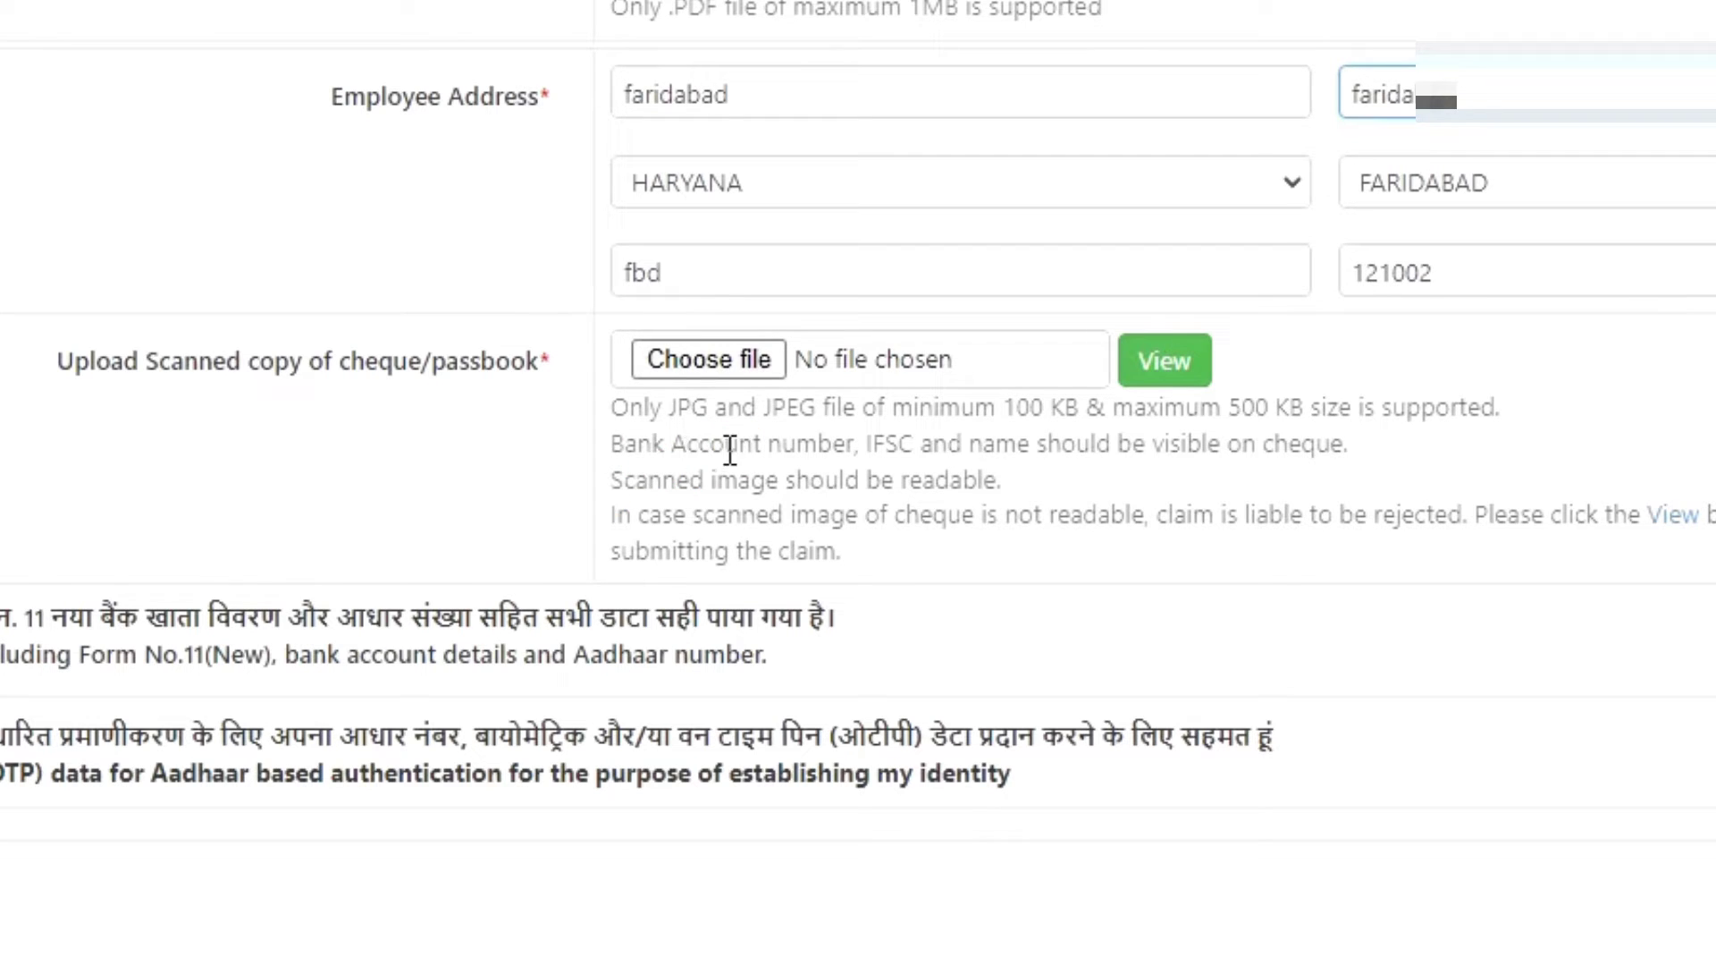
drag(836, 410, 644, 413)
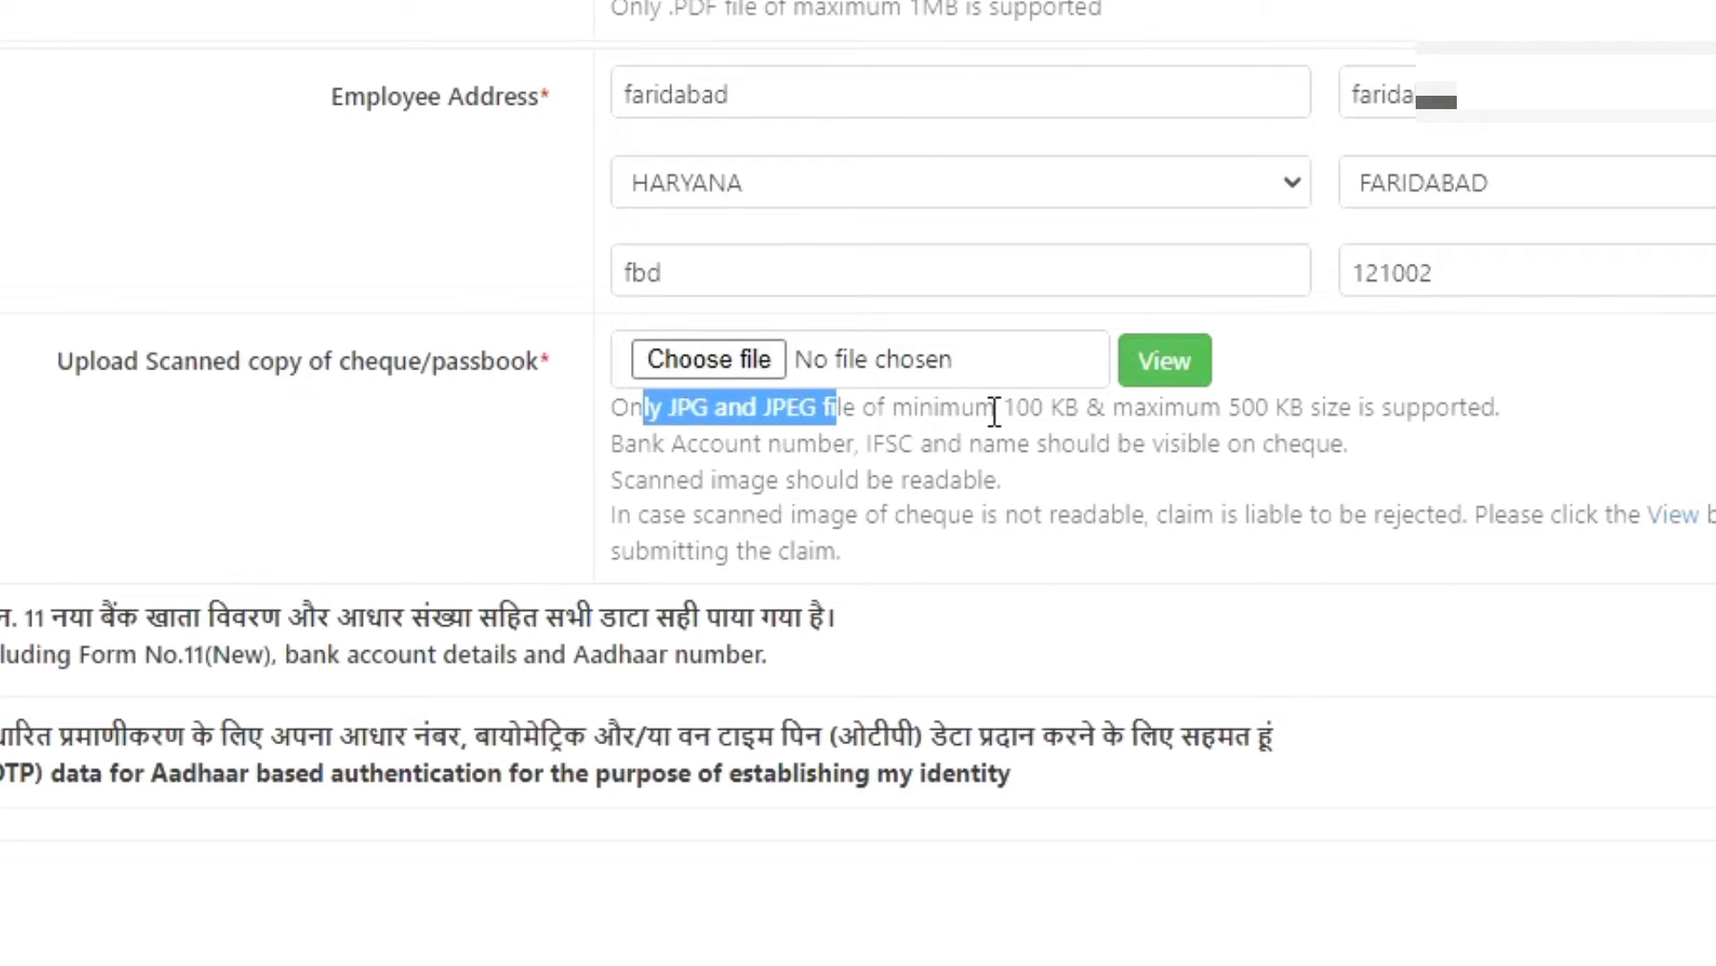
drag(997, 409, 1320, 416)
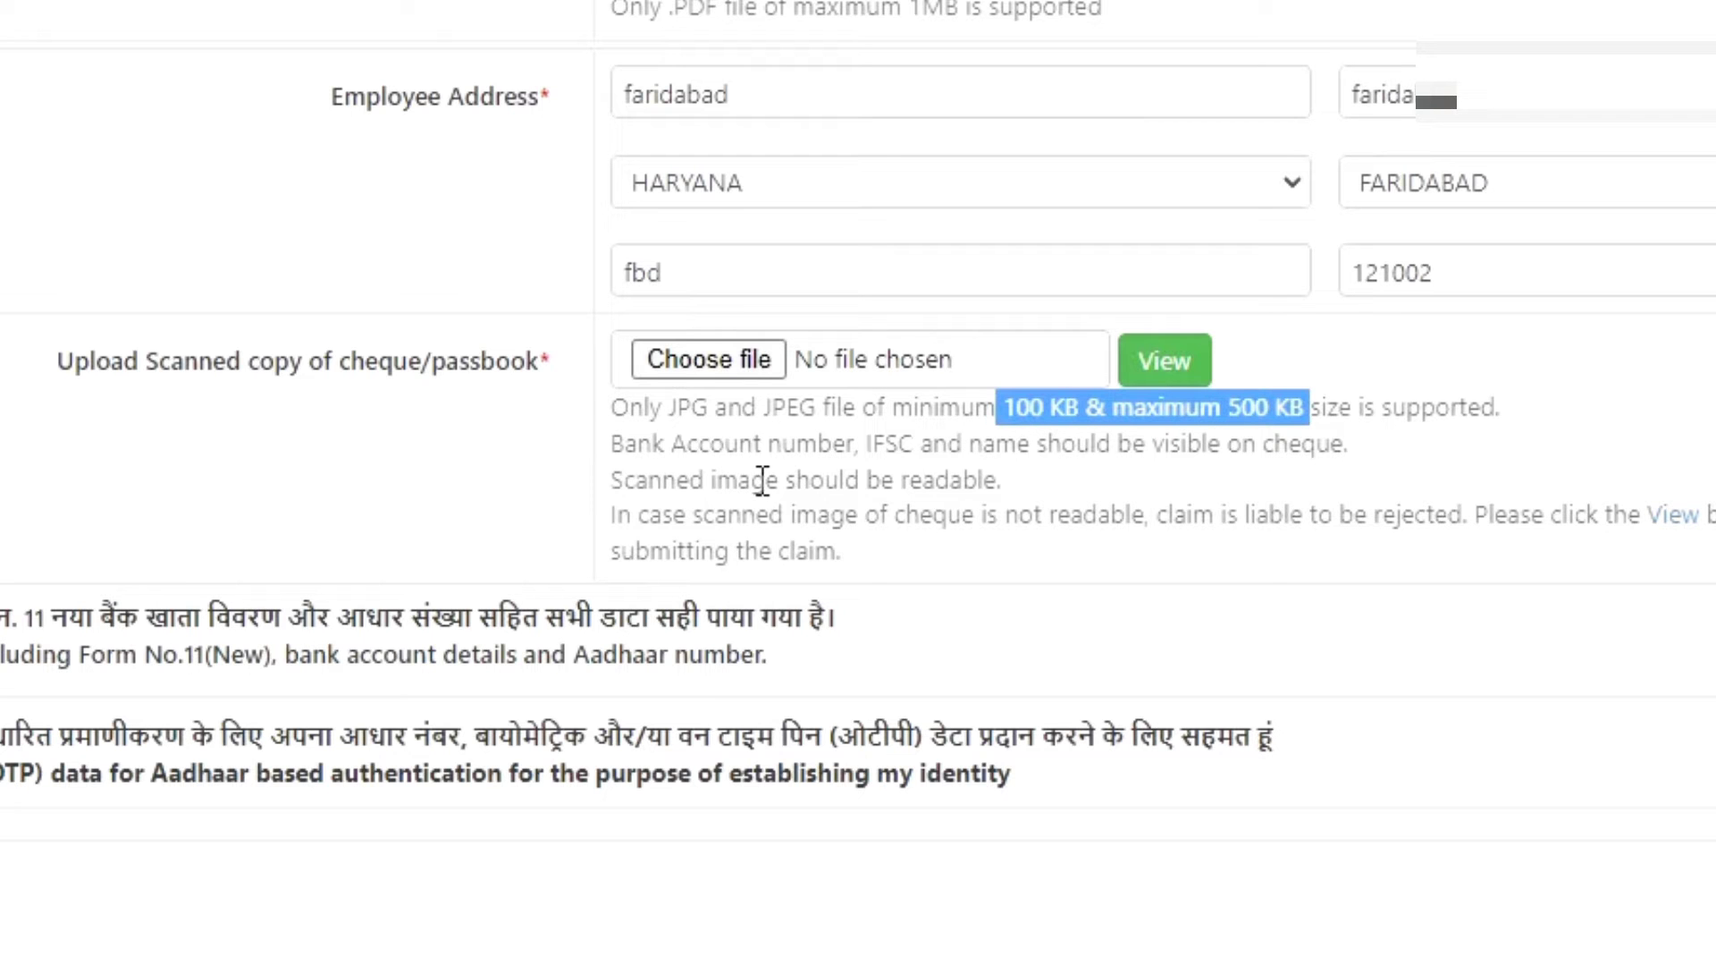
Step: Attach the scanned cheque JPG from Camera Roll and preview it for readability
click(756, 358)
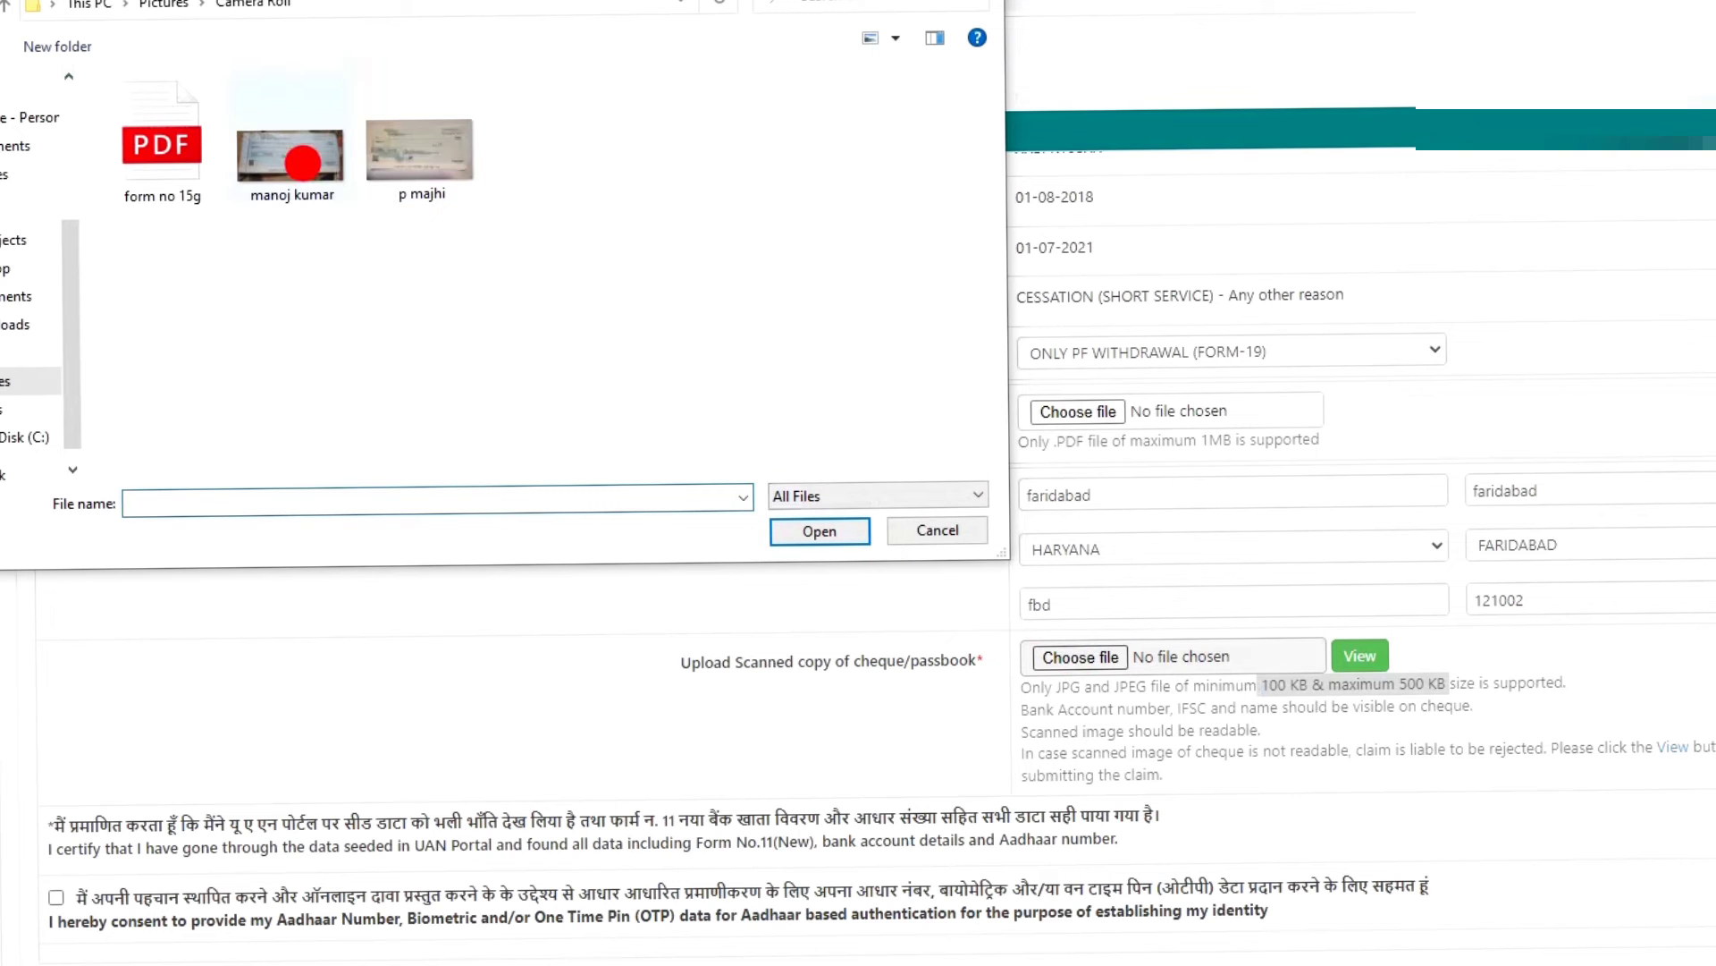
click(299, 159)
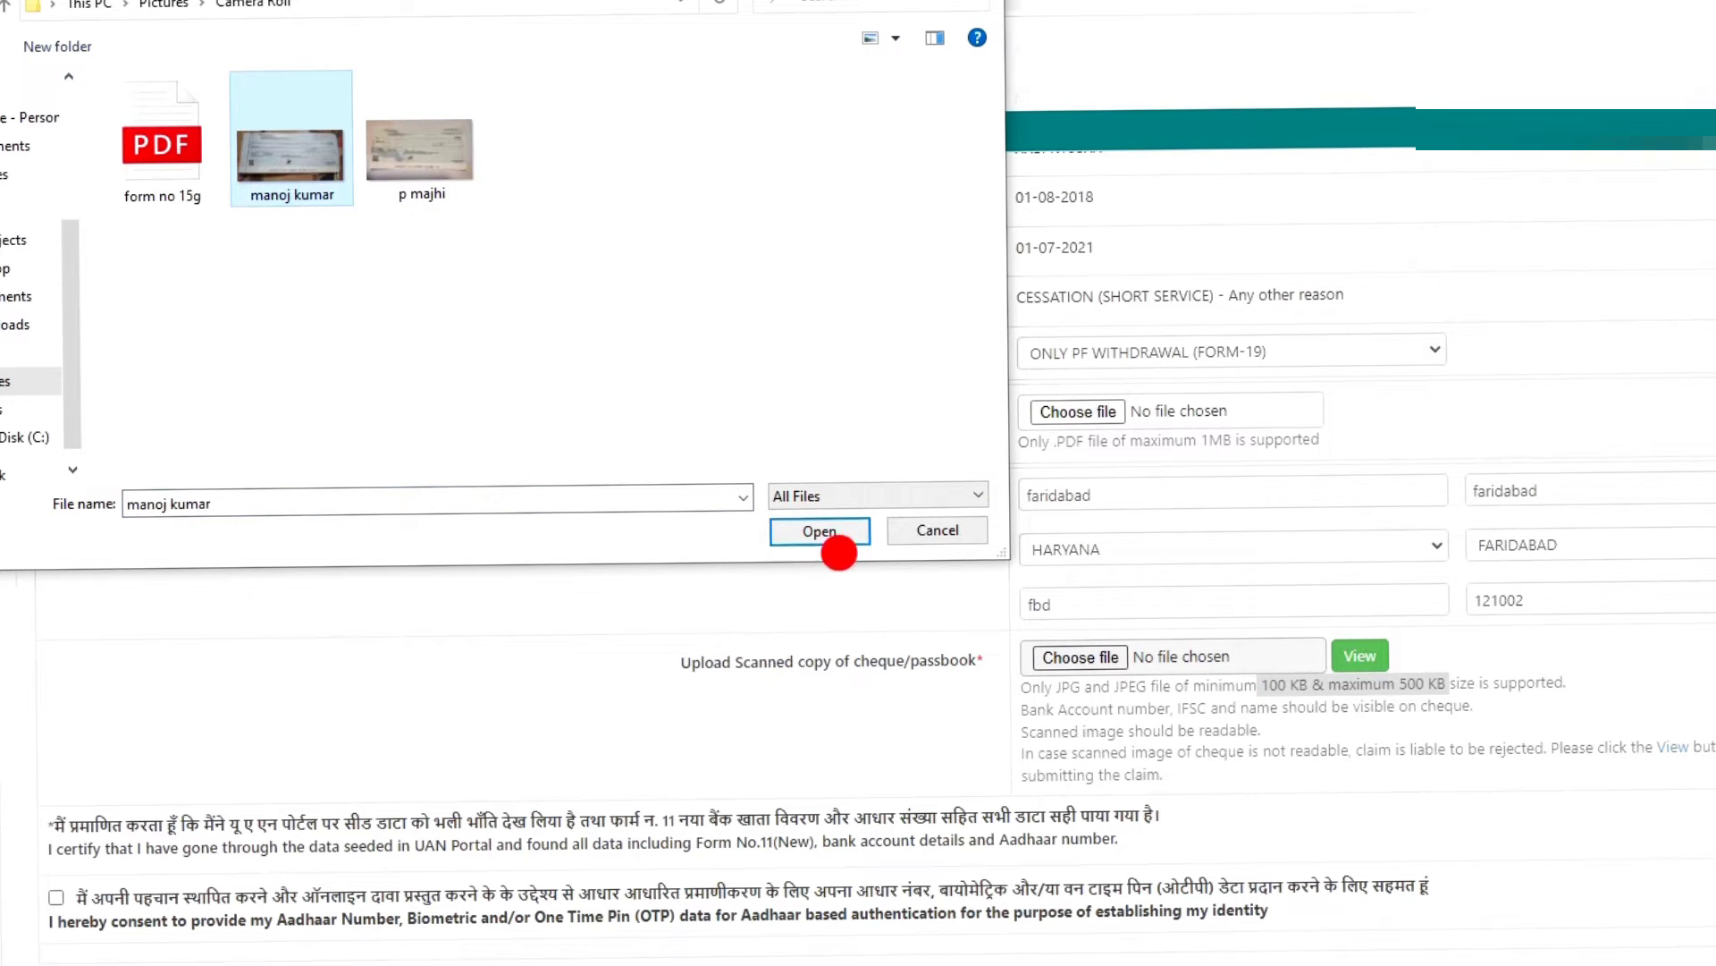
click(831, 530)
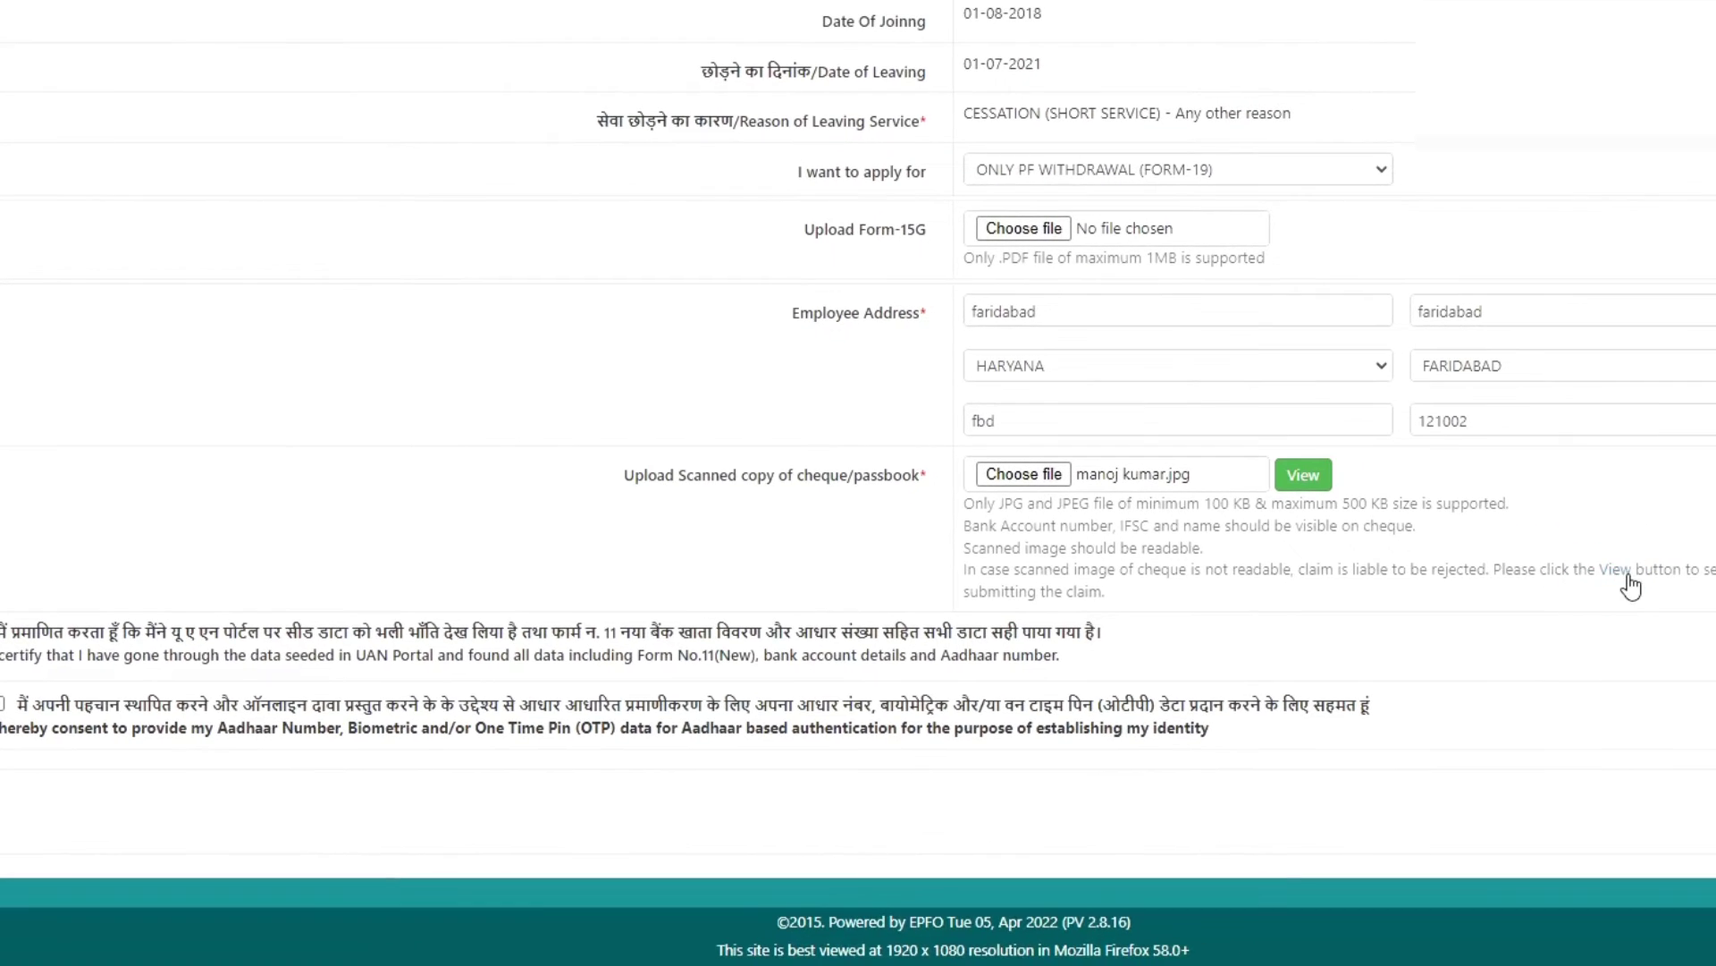
click(1628, 576)
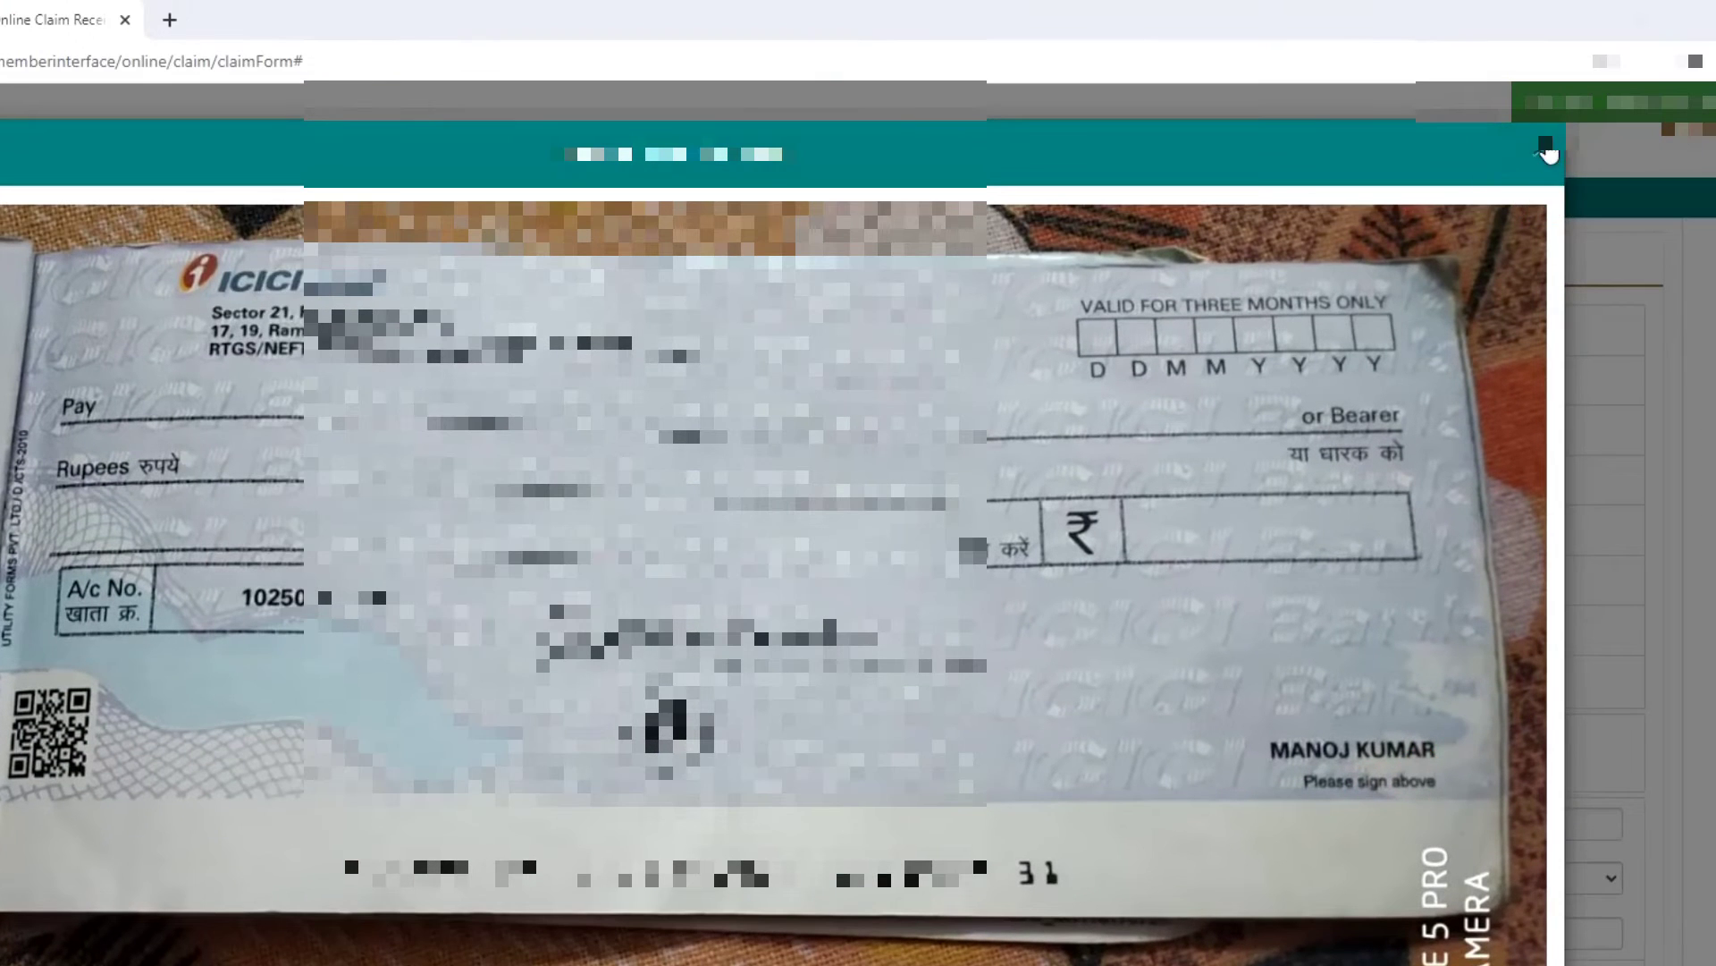
click(1545, 159)
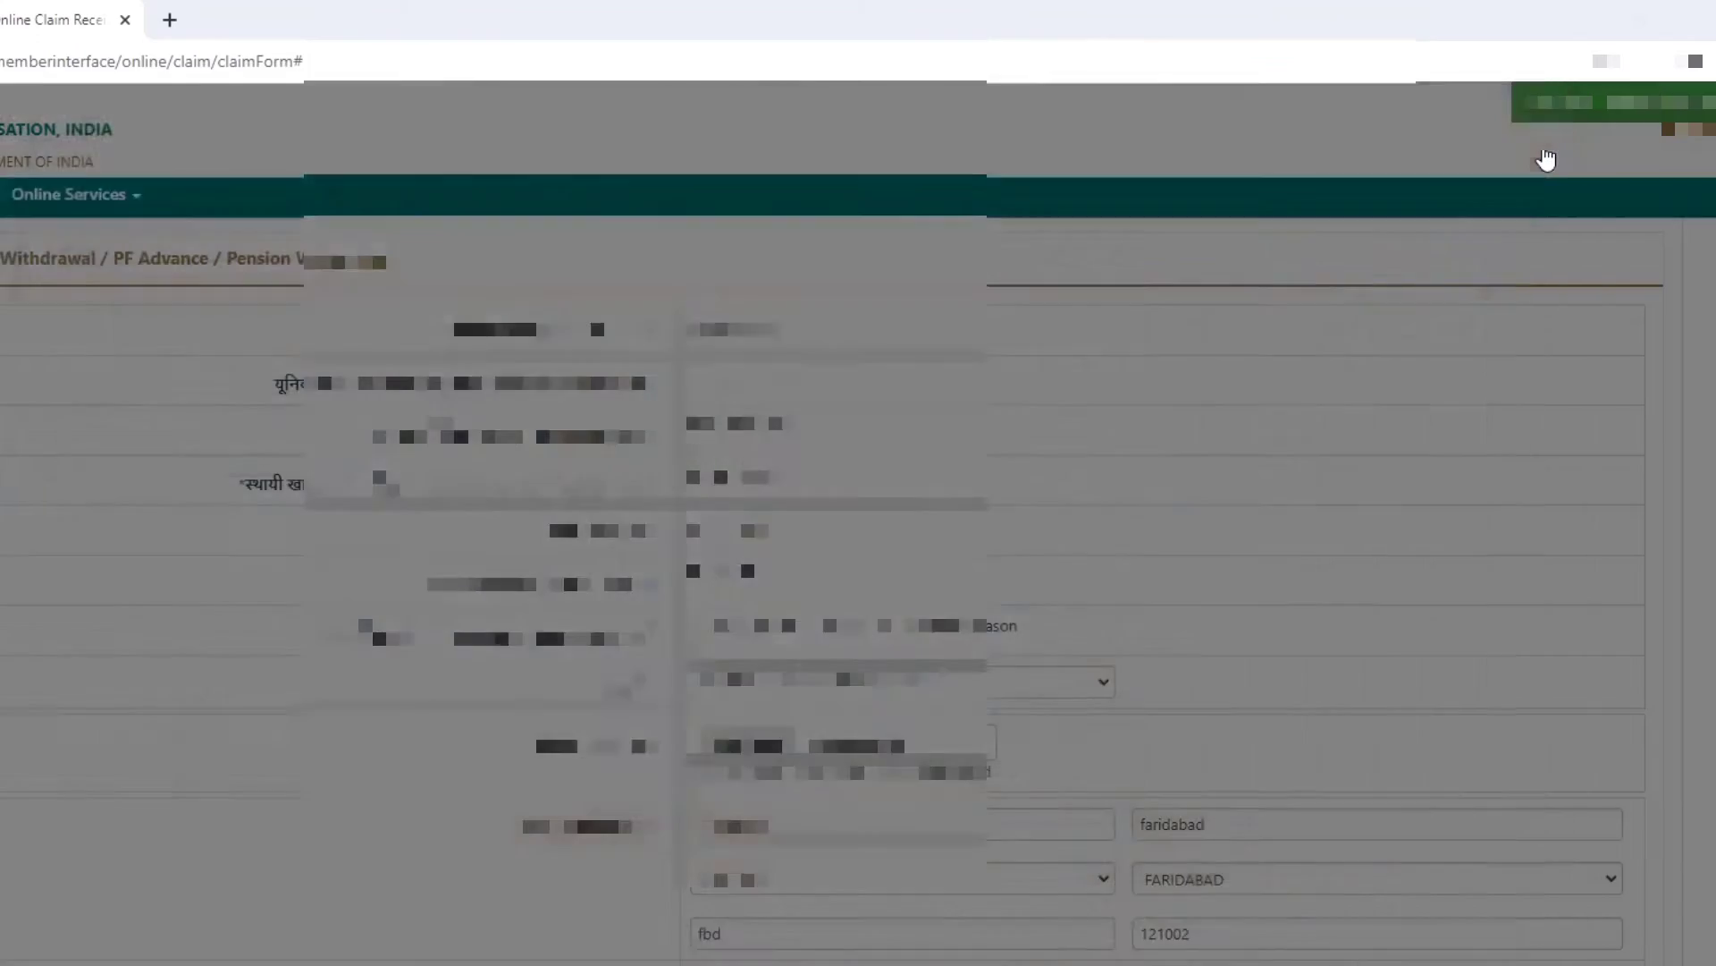
scroll(1251, 626, down, 3)
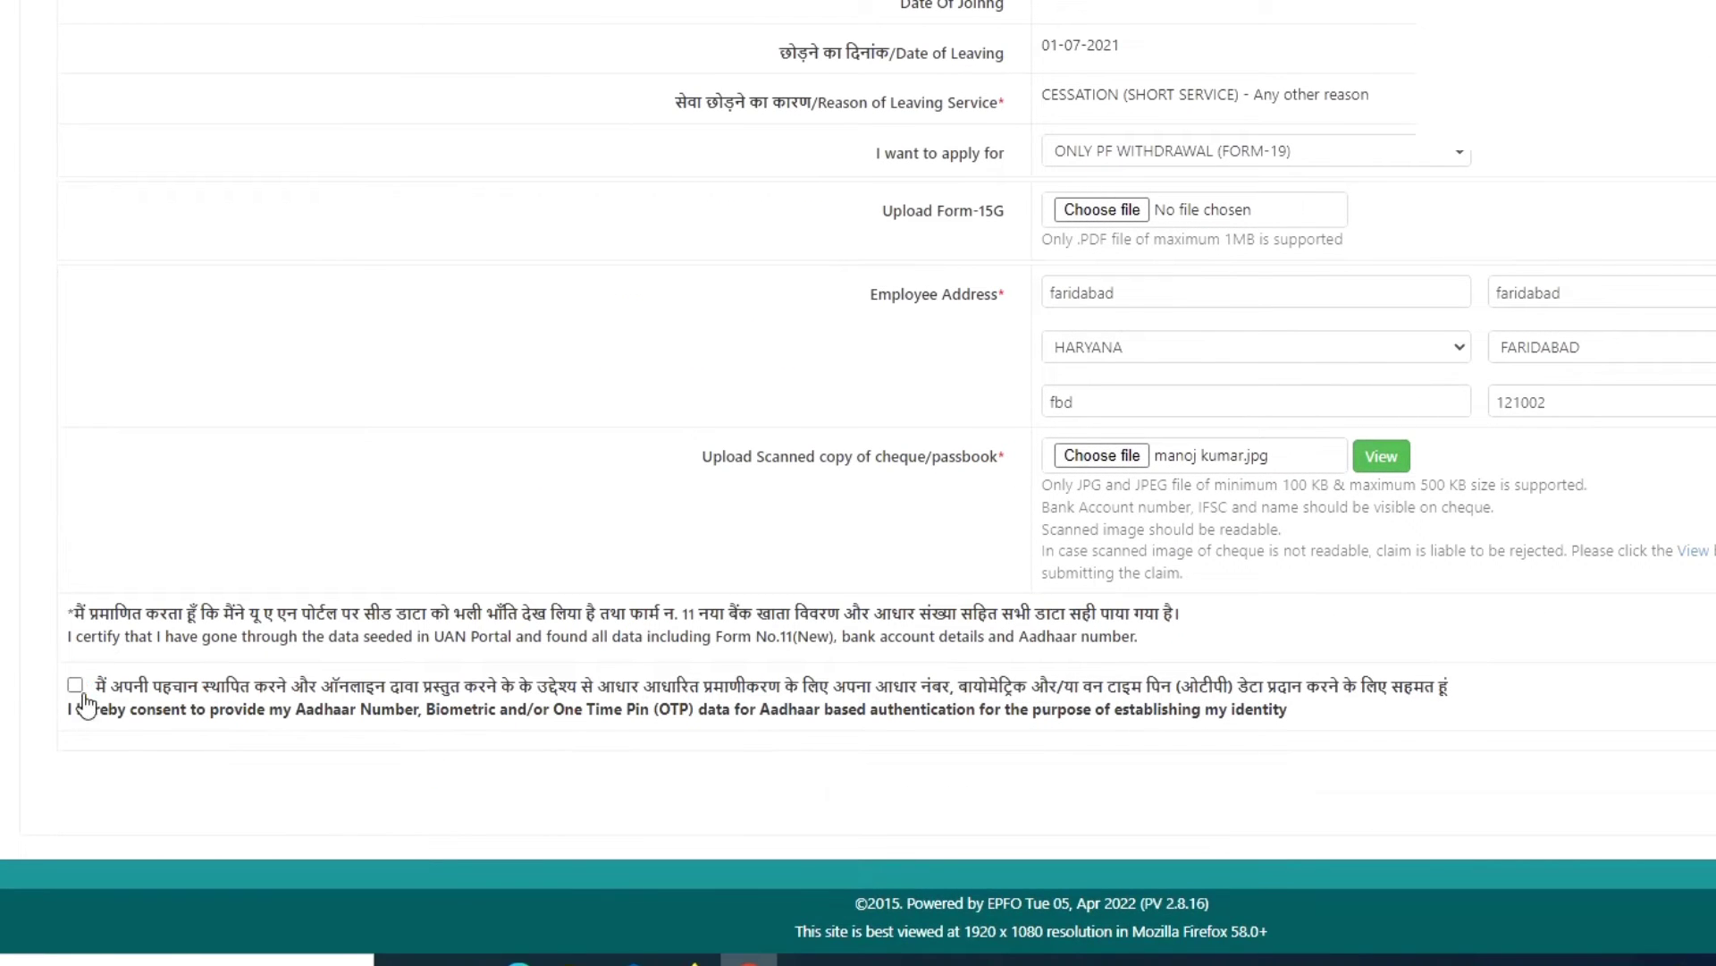
Step: Give Aadhaar authentication consent and request an OTP to the registered mobile
click(75, 689)
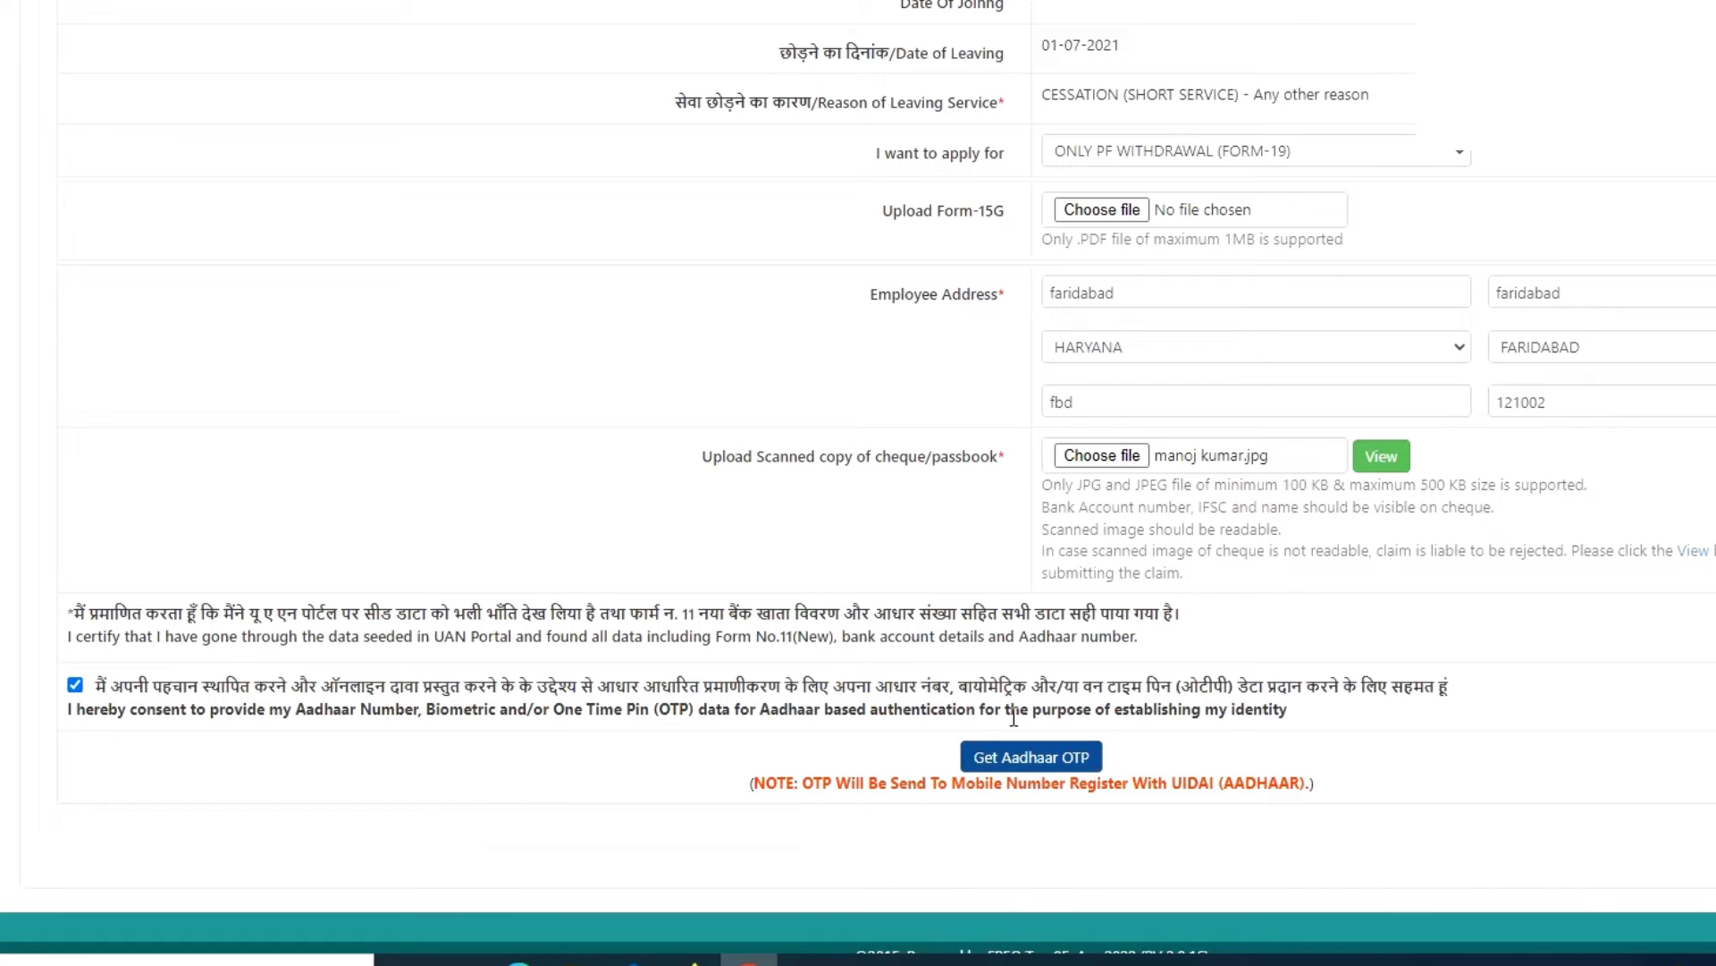
click(1043, 759)
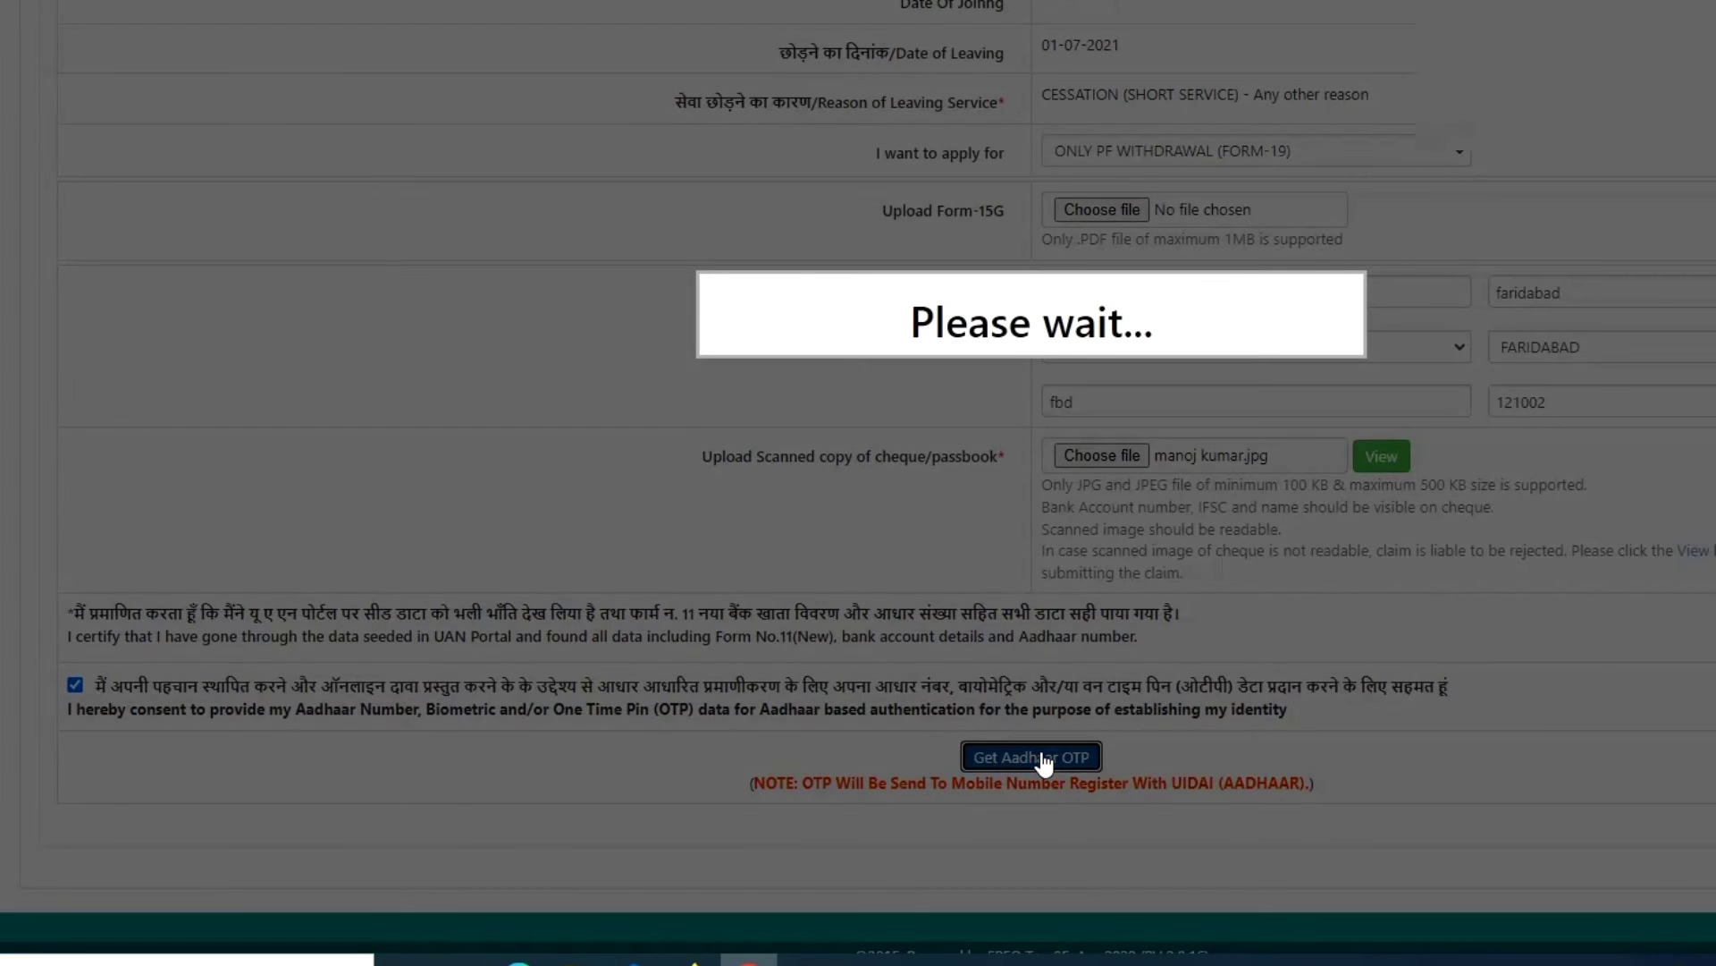
scroll(1123, 717, down, 2)
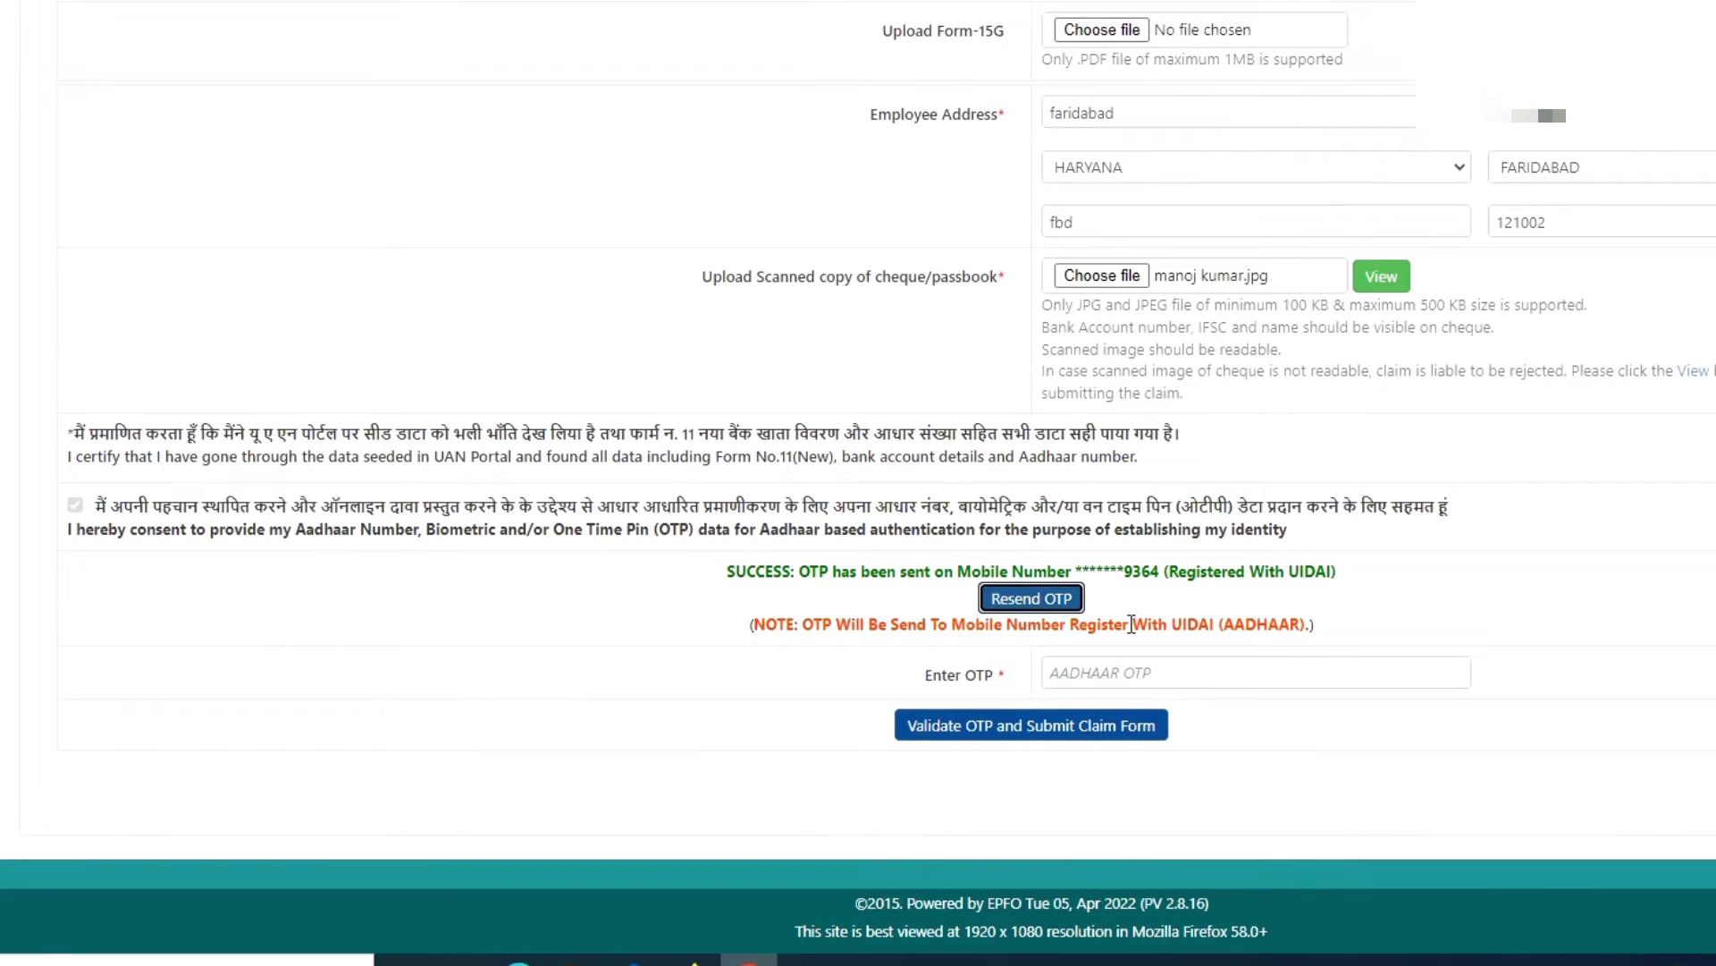
click(1153, 594)
click(1161, 576)
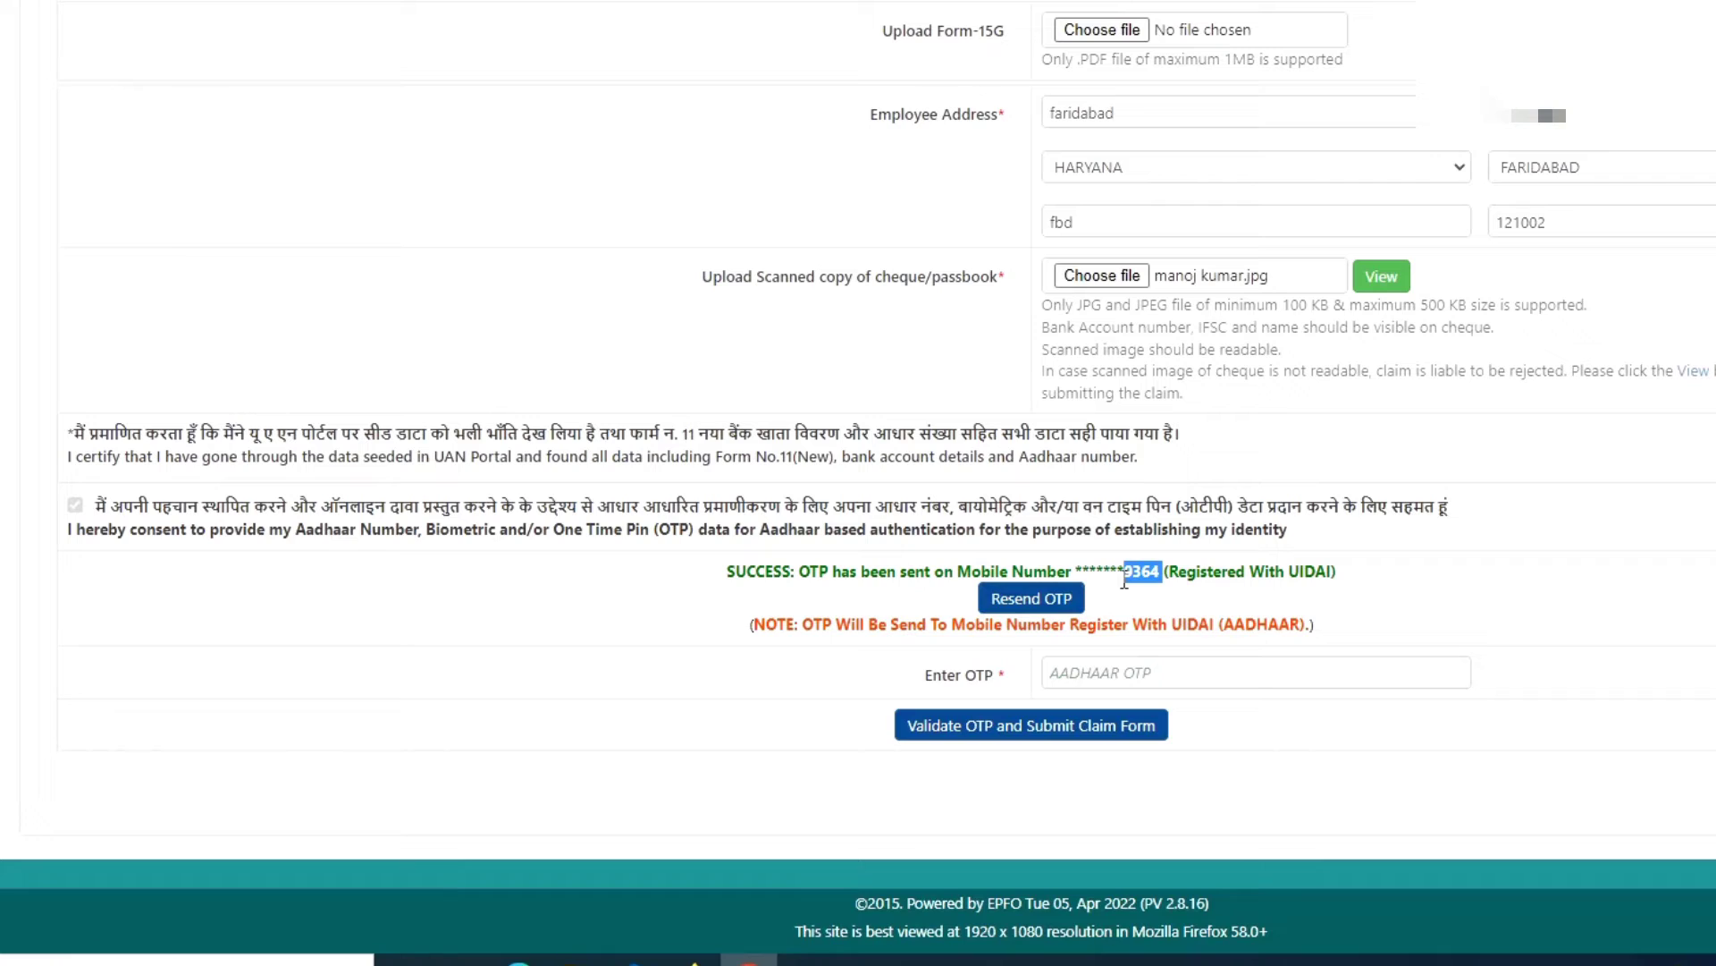
click(1200, 590)
Step: Enter the Aadhaar OTP received by SMS into the Enter OTP field
click(1102, 673)
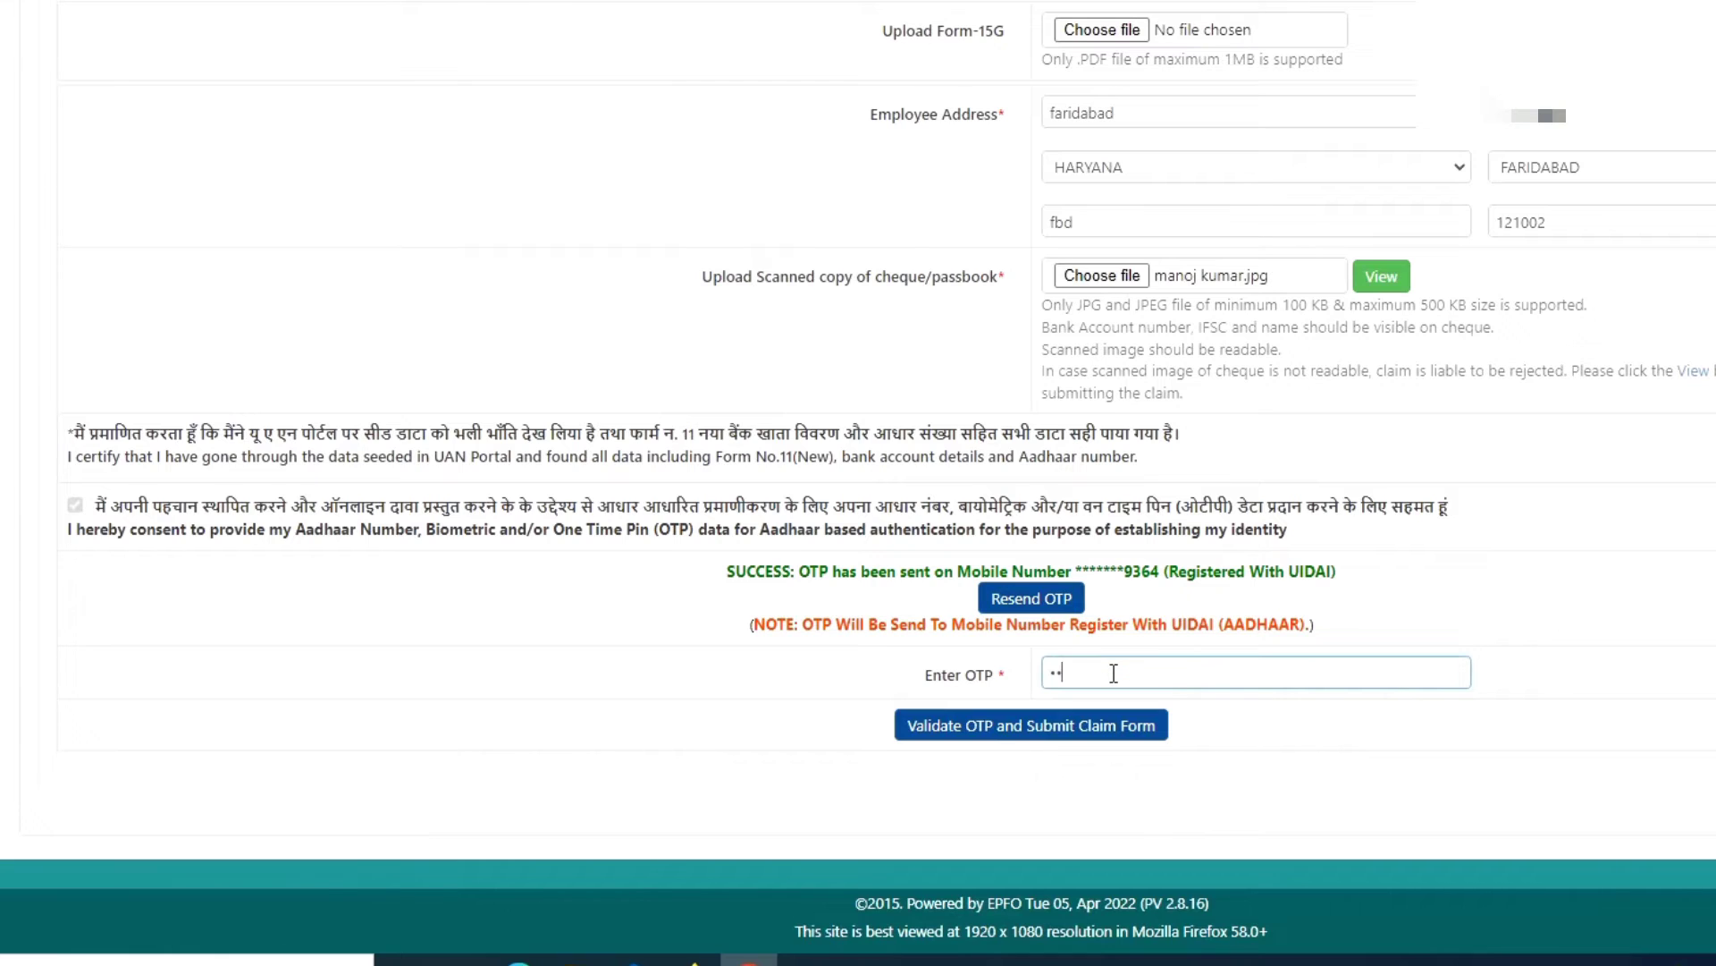
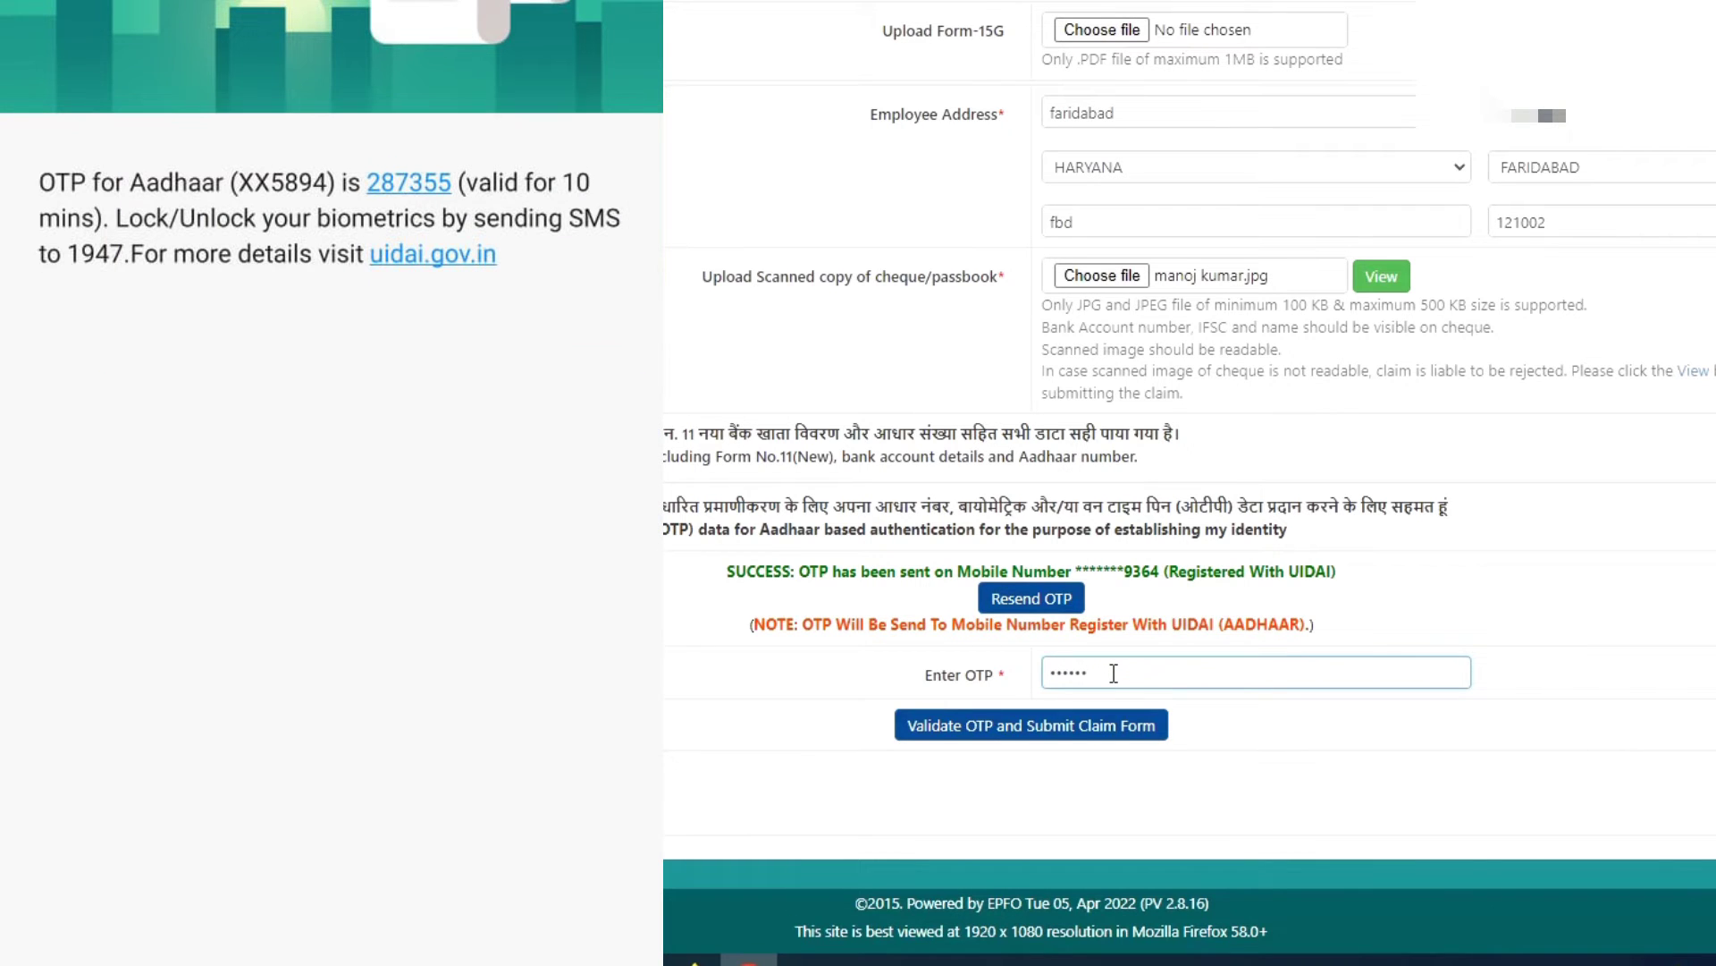
click(1118, 676)
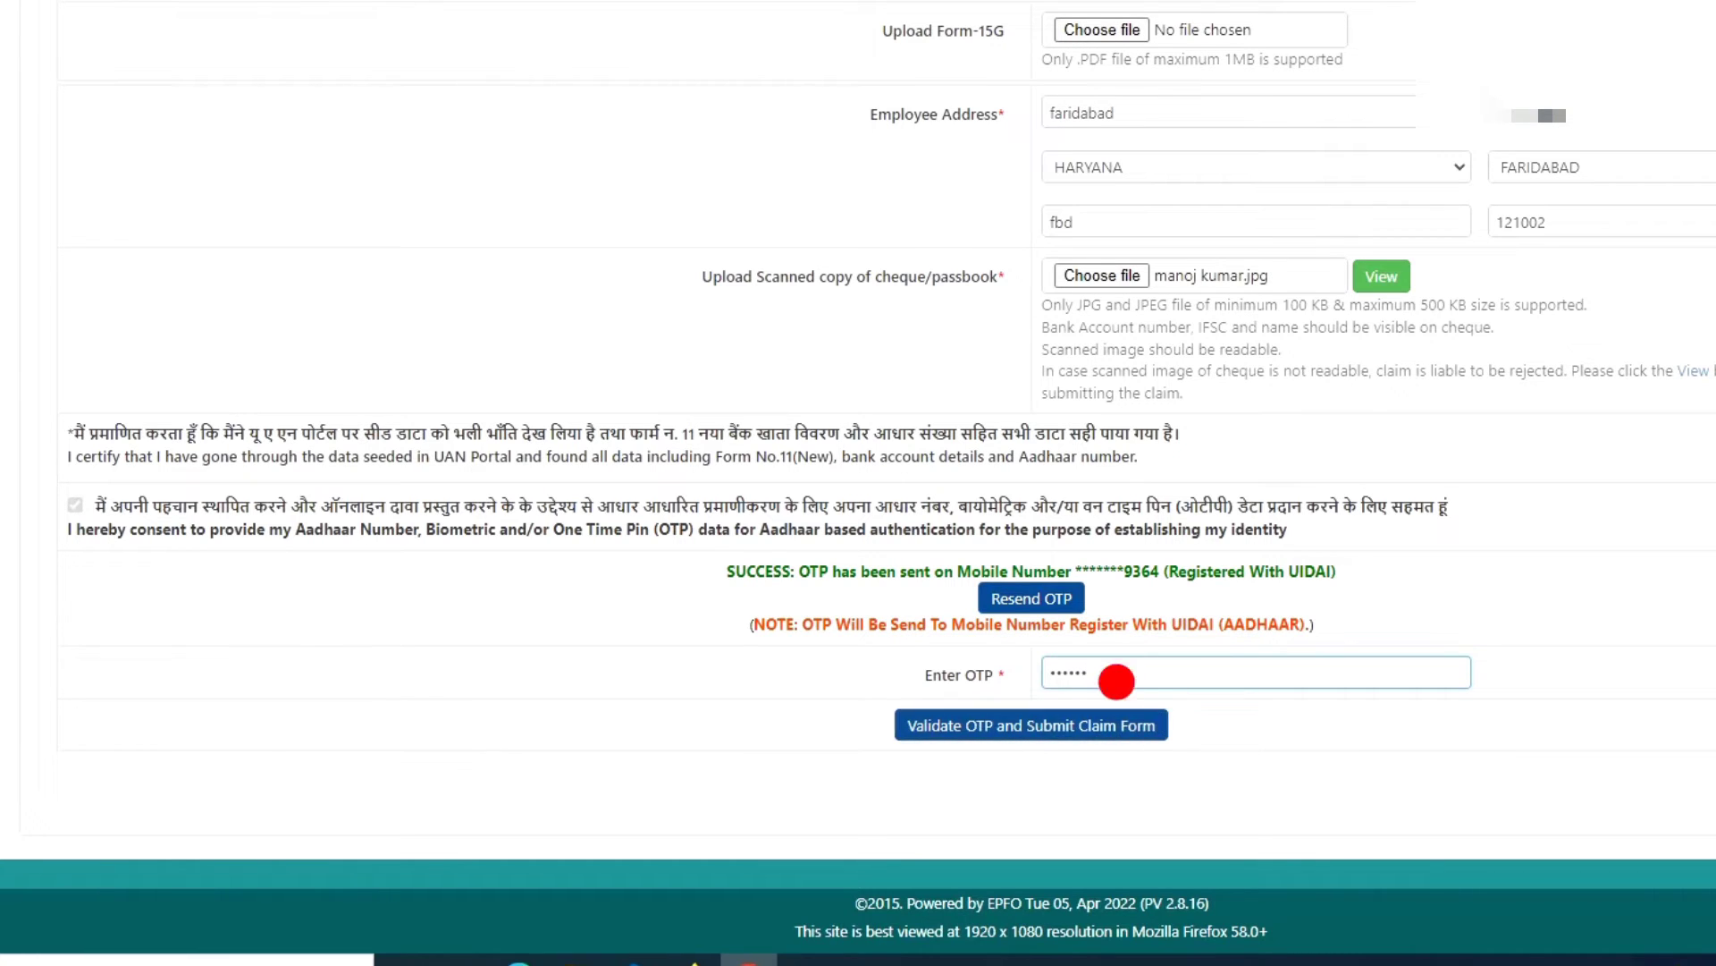
Step: Validate the OTP to submit the PF final withdrawal claim, then bring up Online Services
click(990, 738)
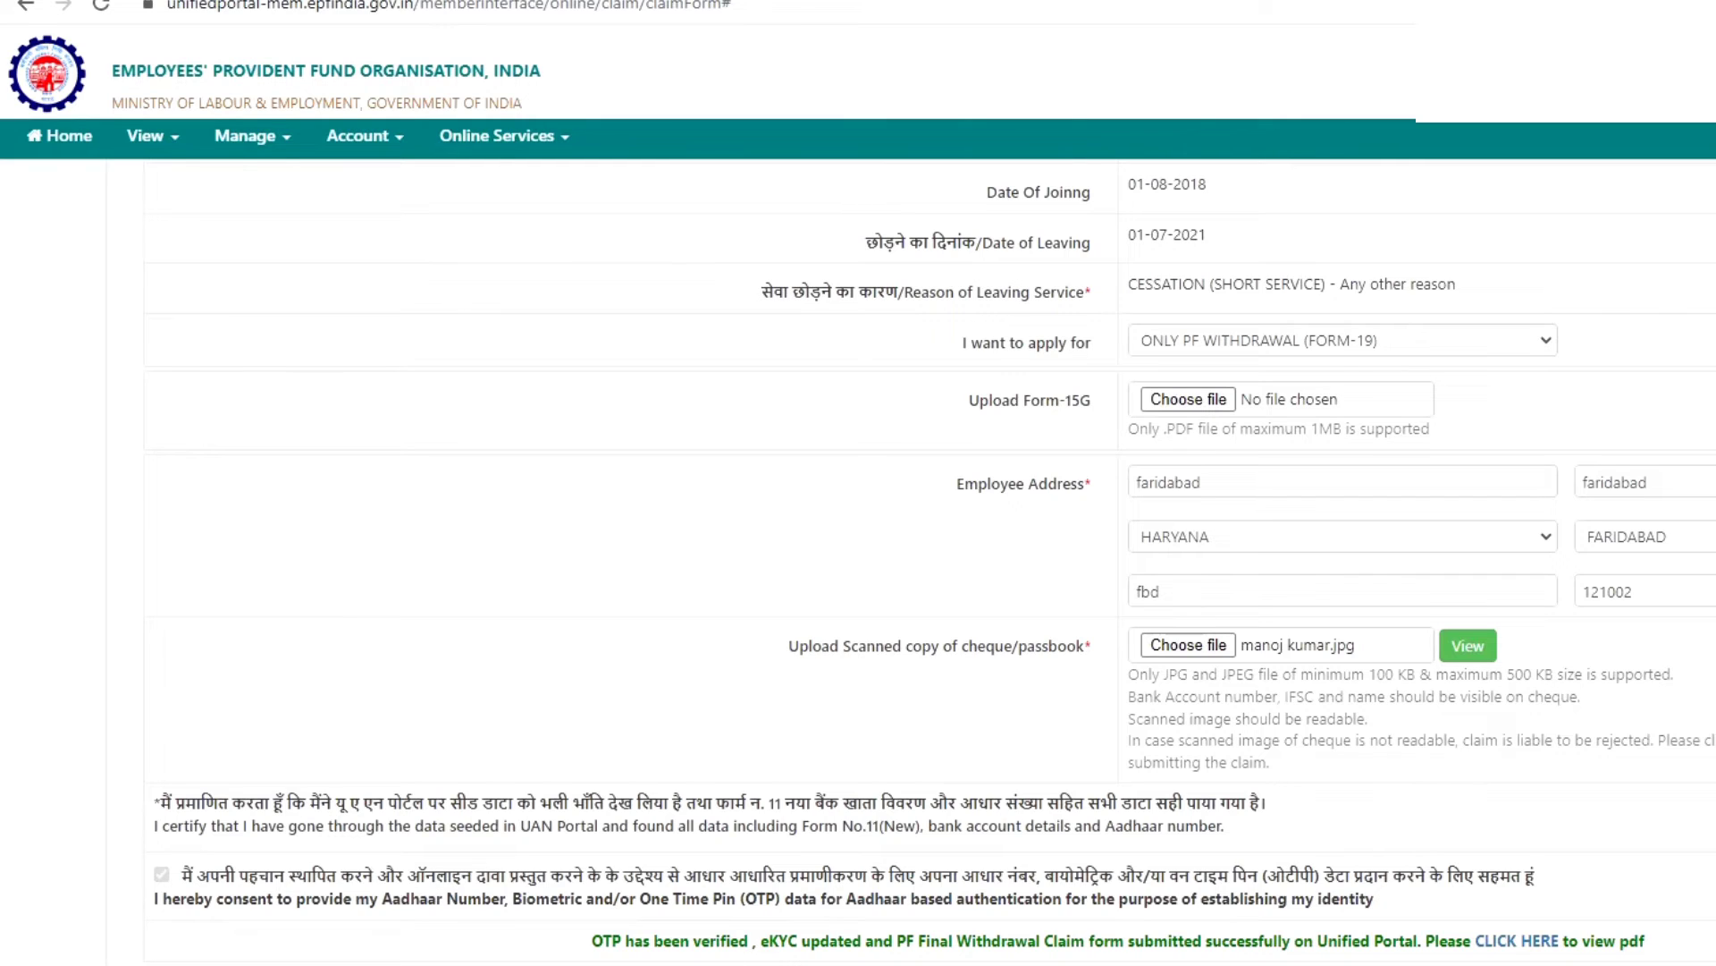
click(486, 141)
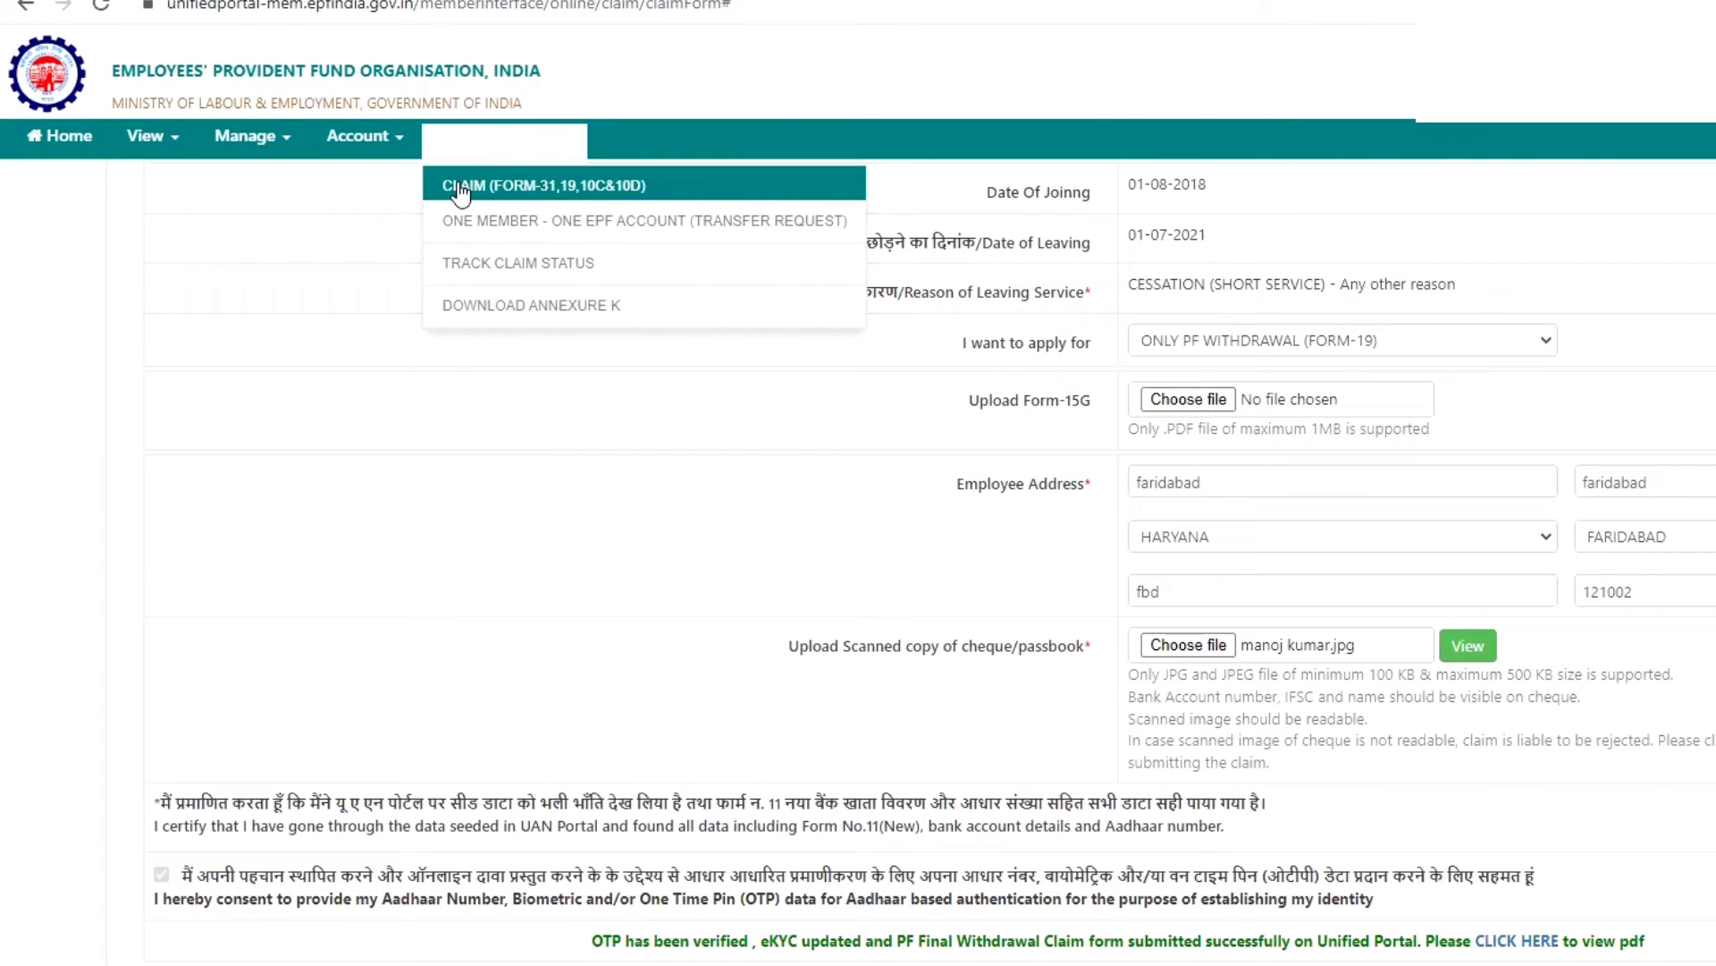
Step: Start a new CLAIM, verify the pasted bank account number, accept the terms and proceed
click(573, 192)
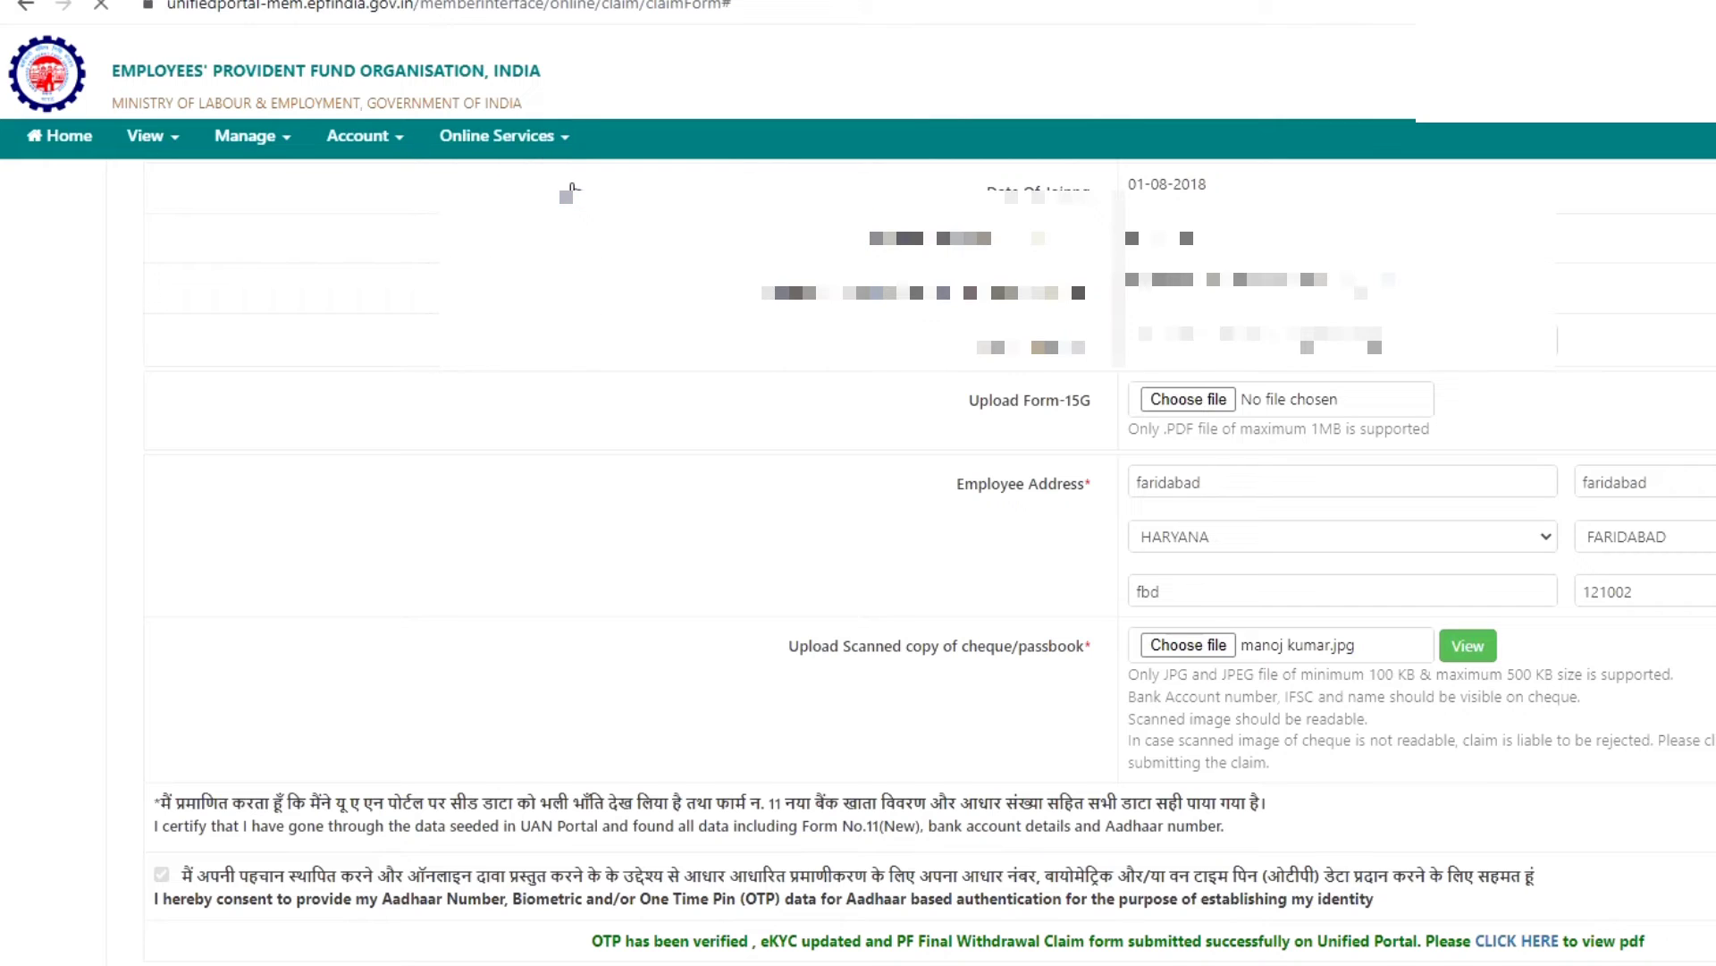
click(782, 491)
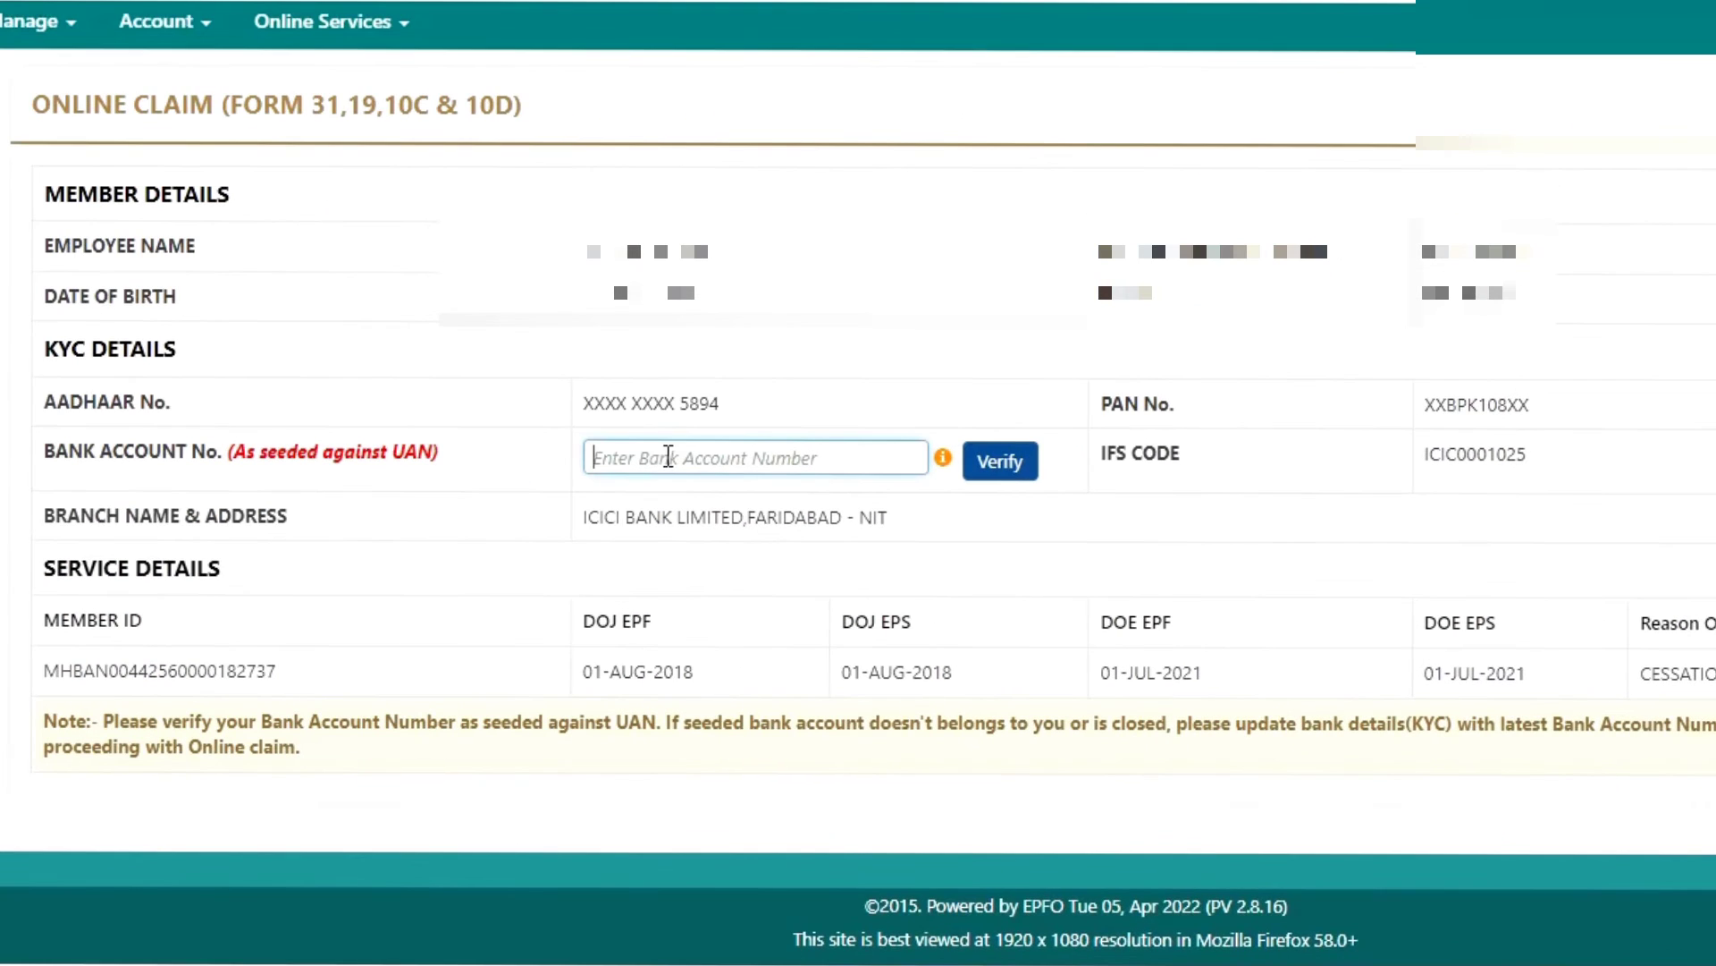
key(ctrl+v)
double_click(672, 458)
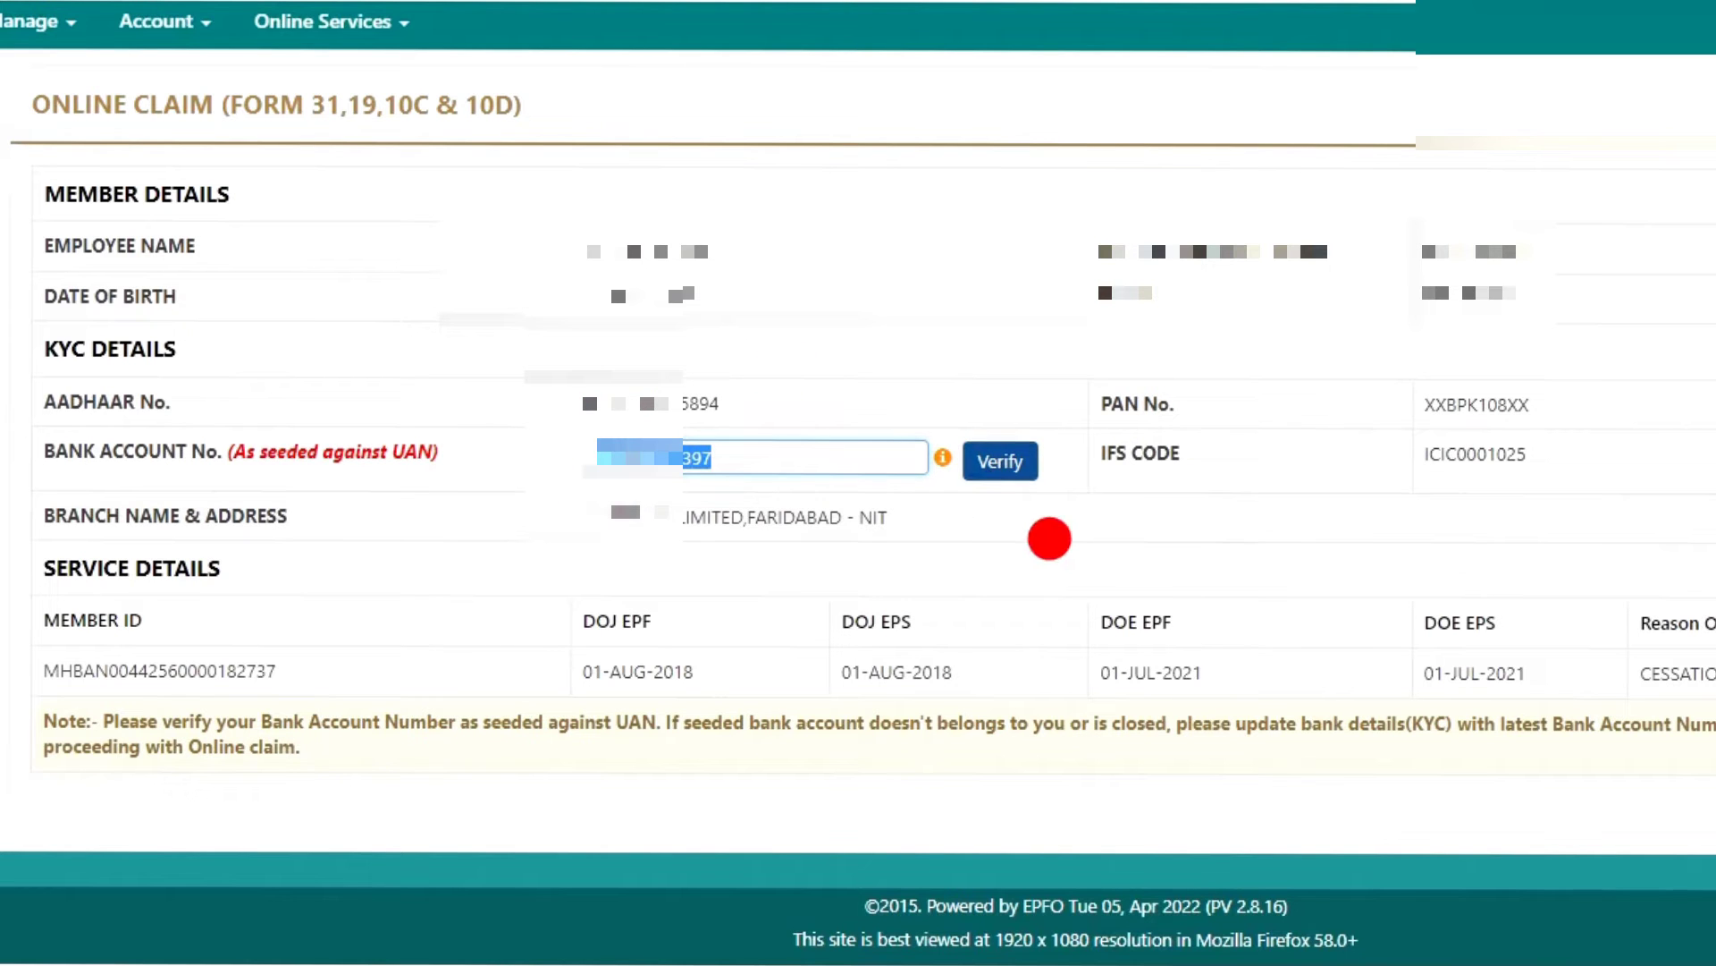
click(1011, 463)
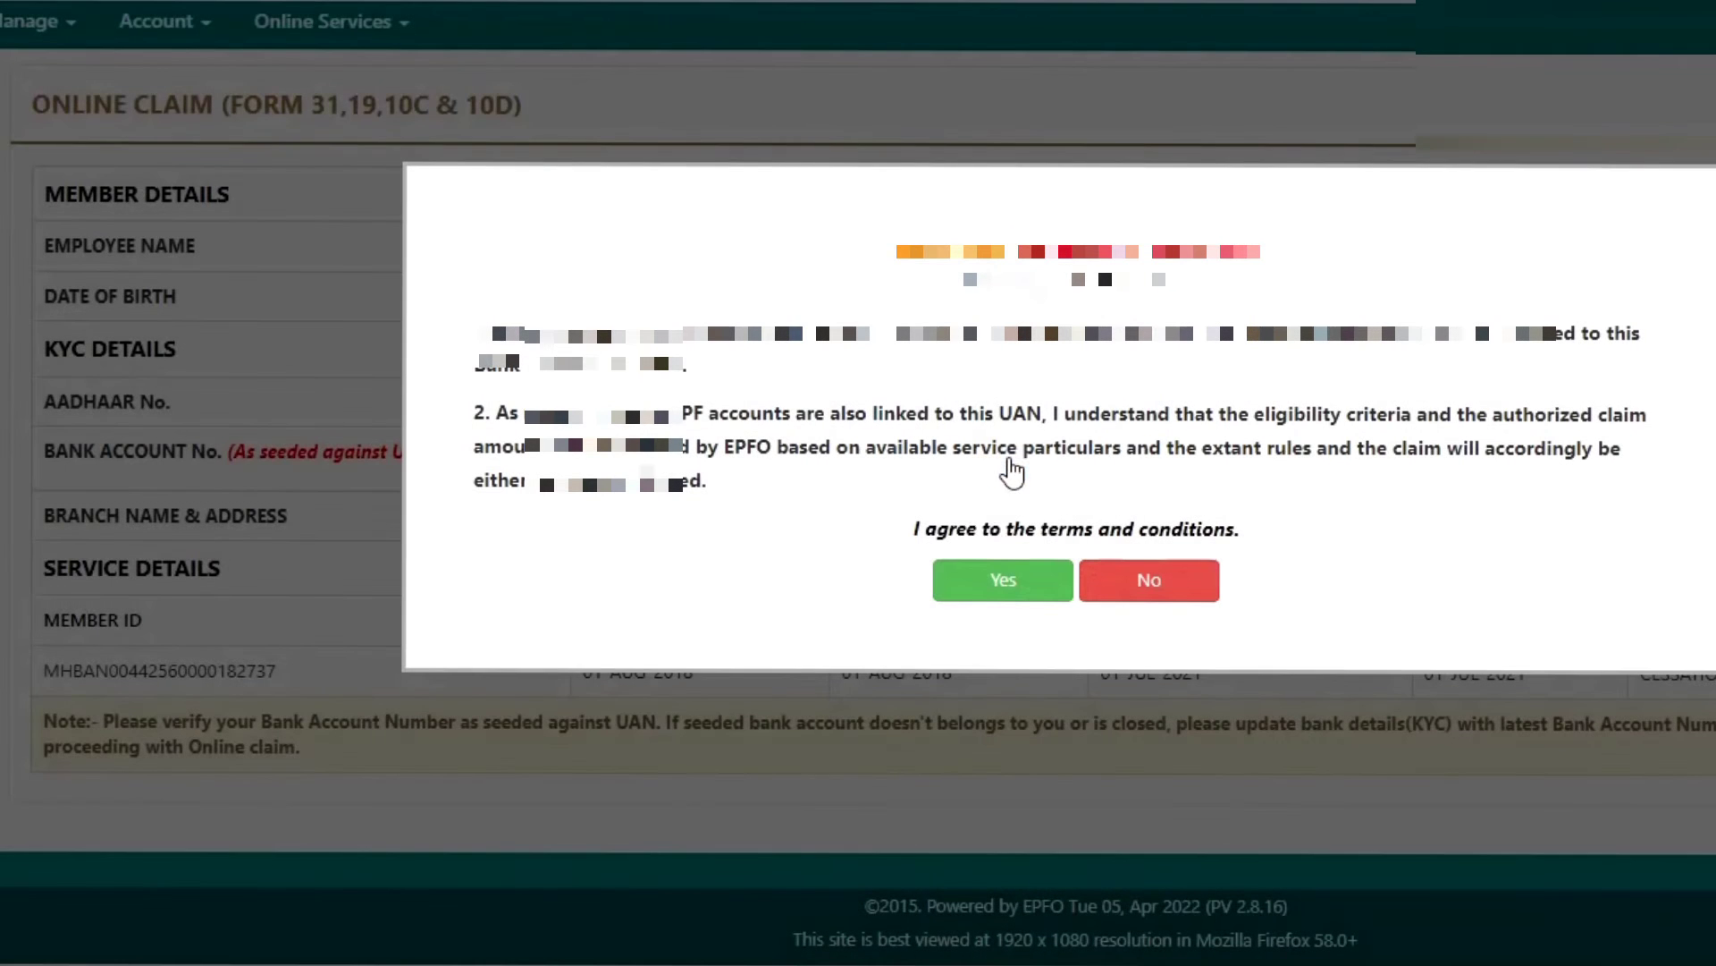
click(1002, 581)
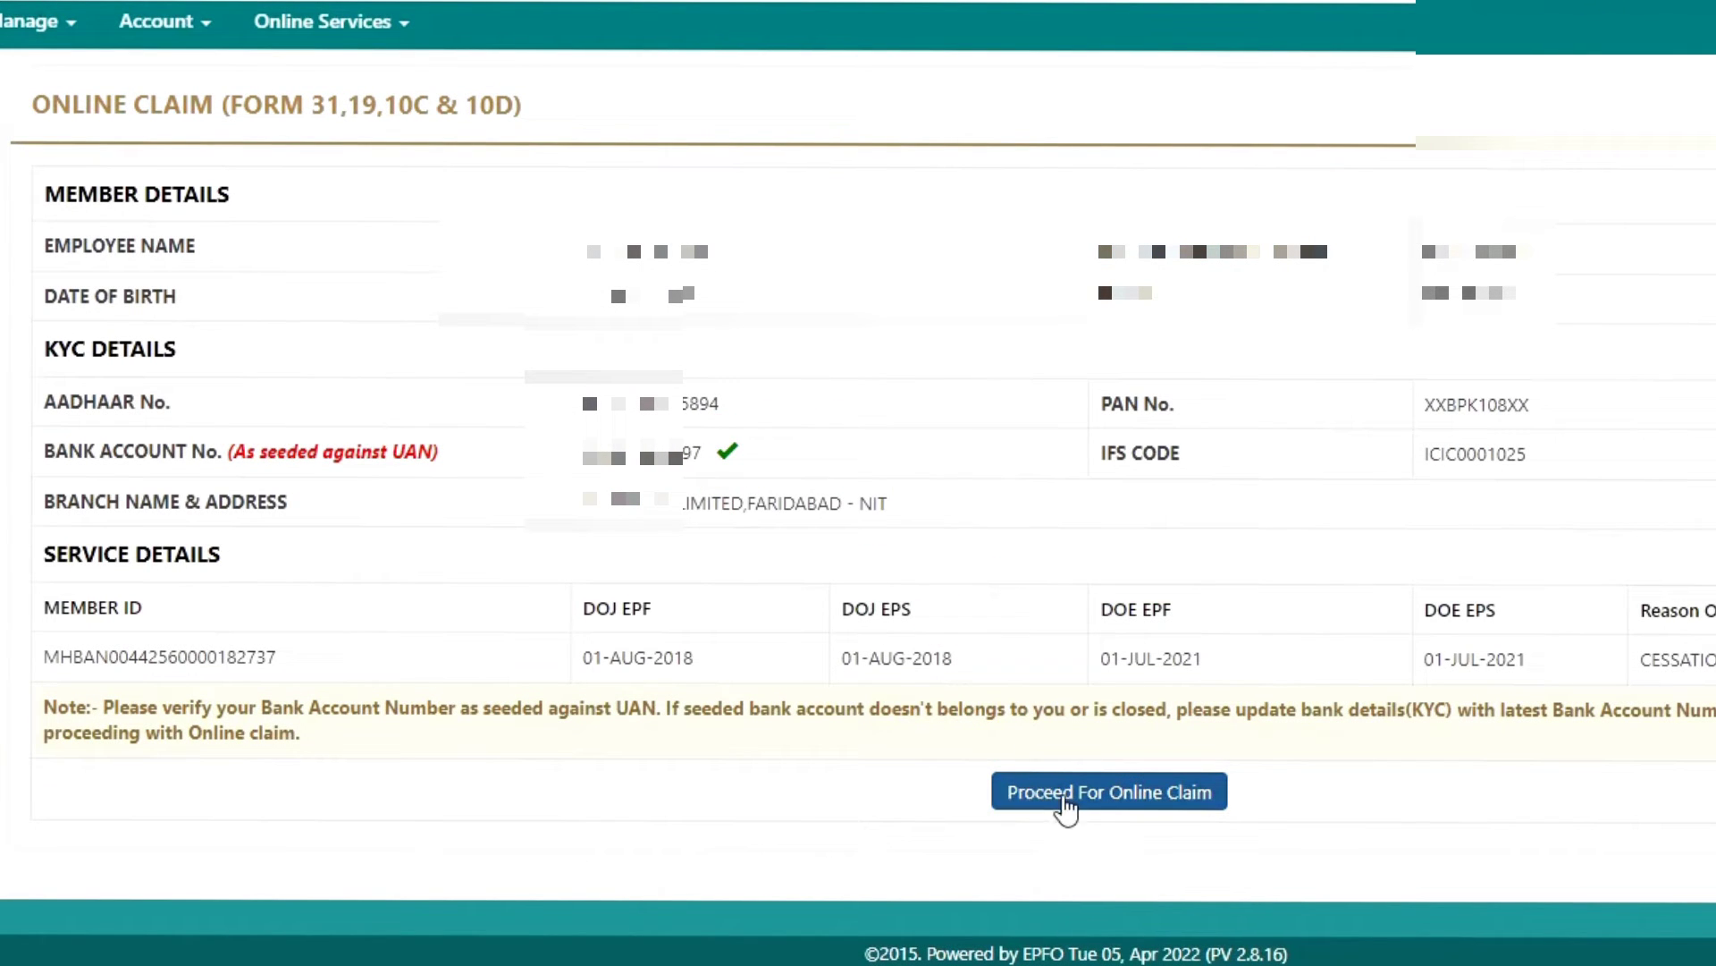
click(1086, 793)
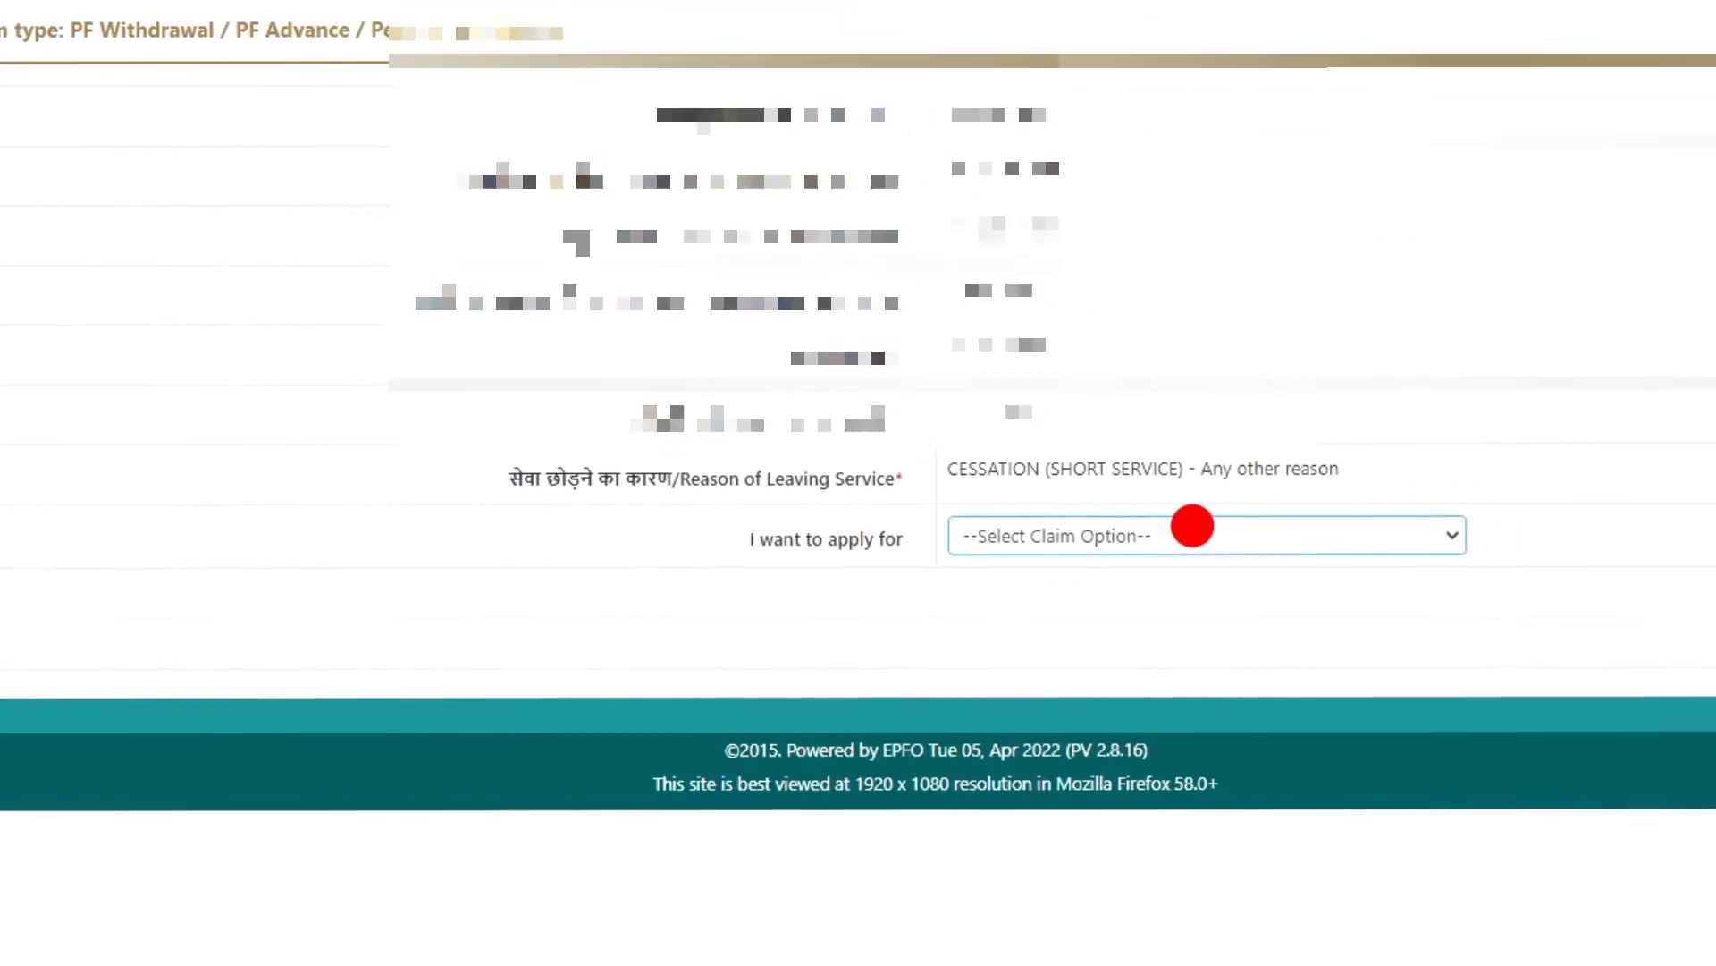
Step: Apply for ONLY PENSION WITHDRAWAL (FORM-10C) and fill in the address locality and street
click(1326, 604)
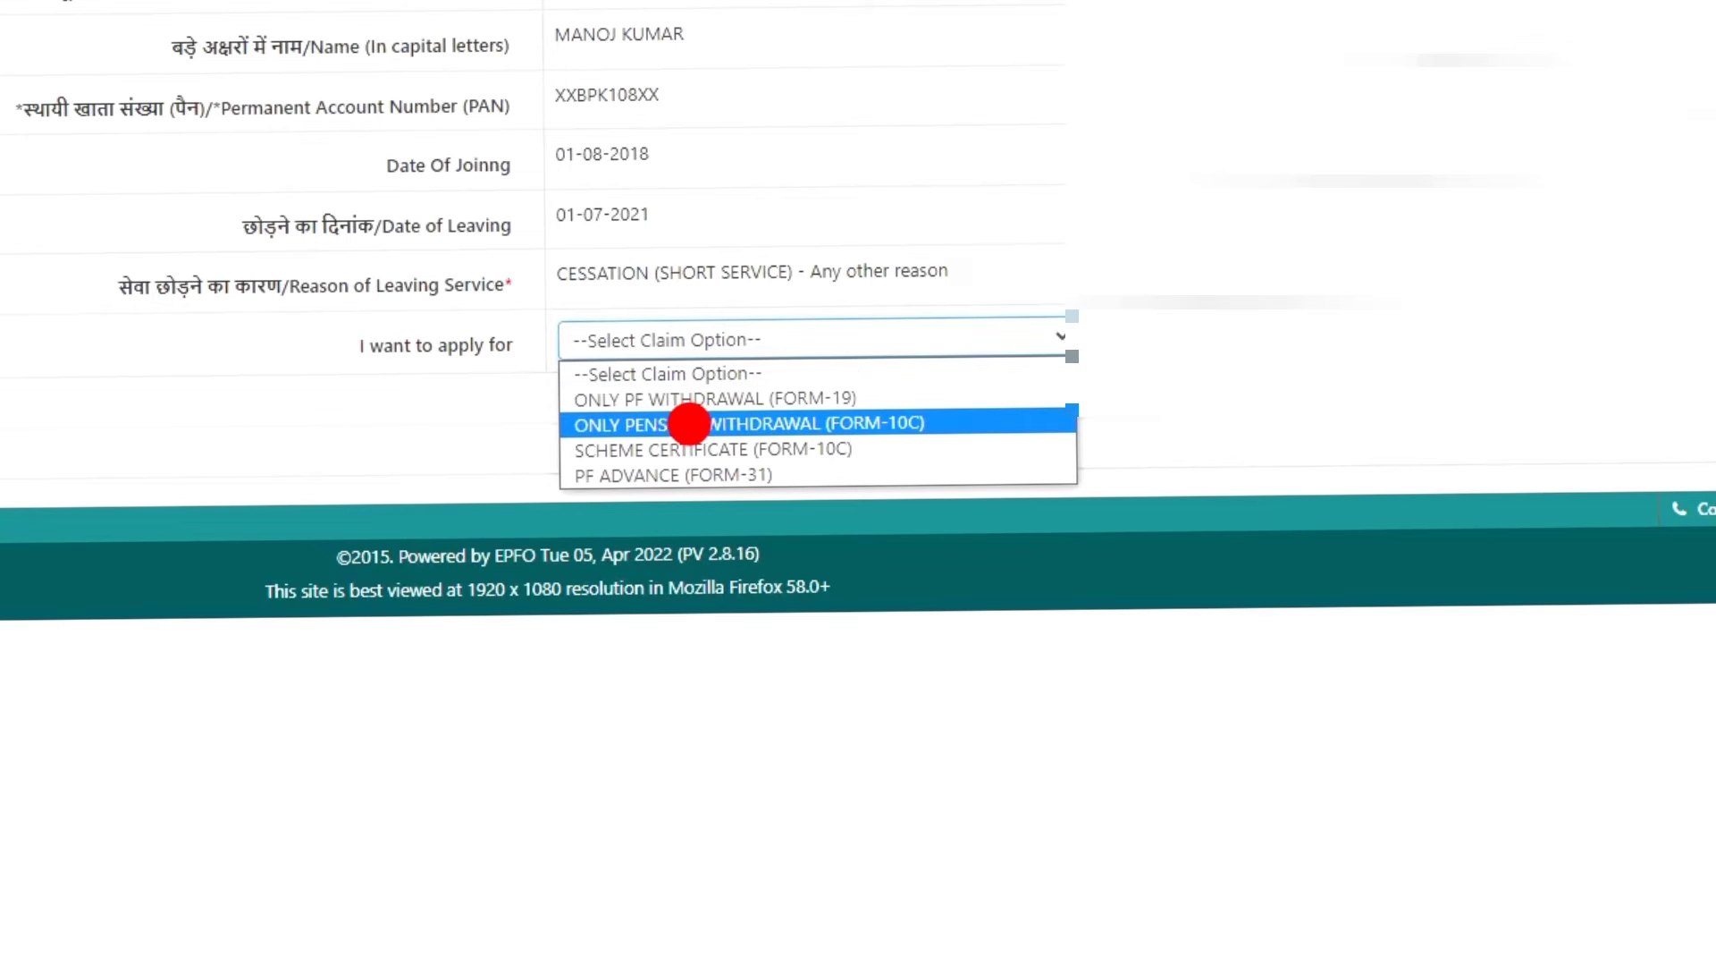
click(914, 422)
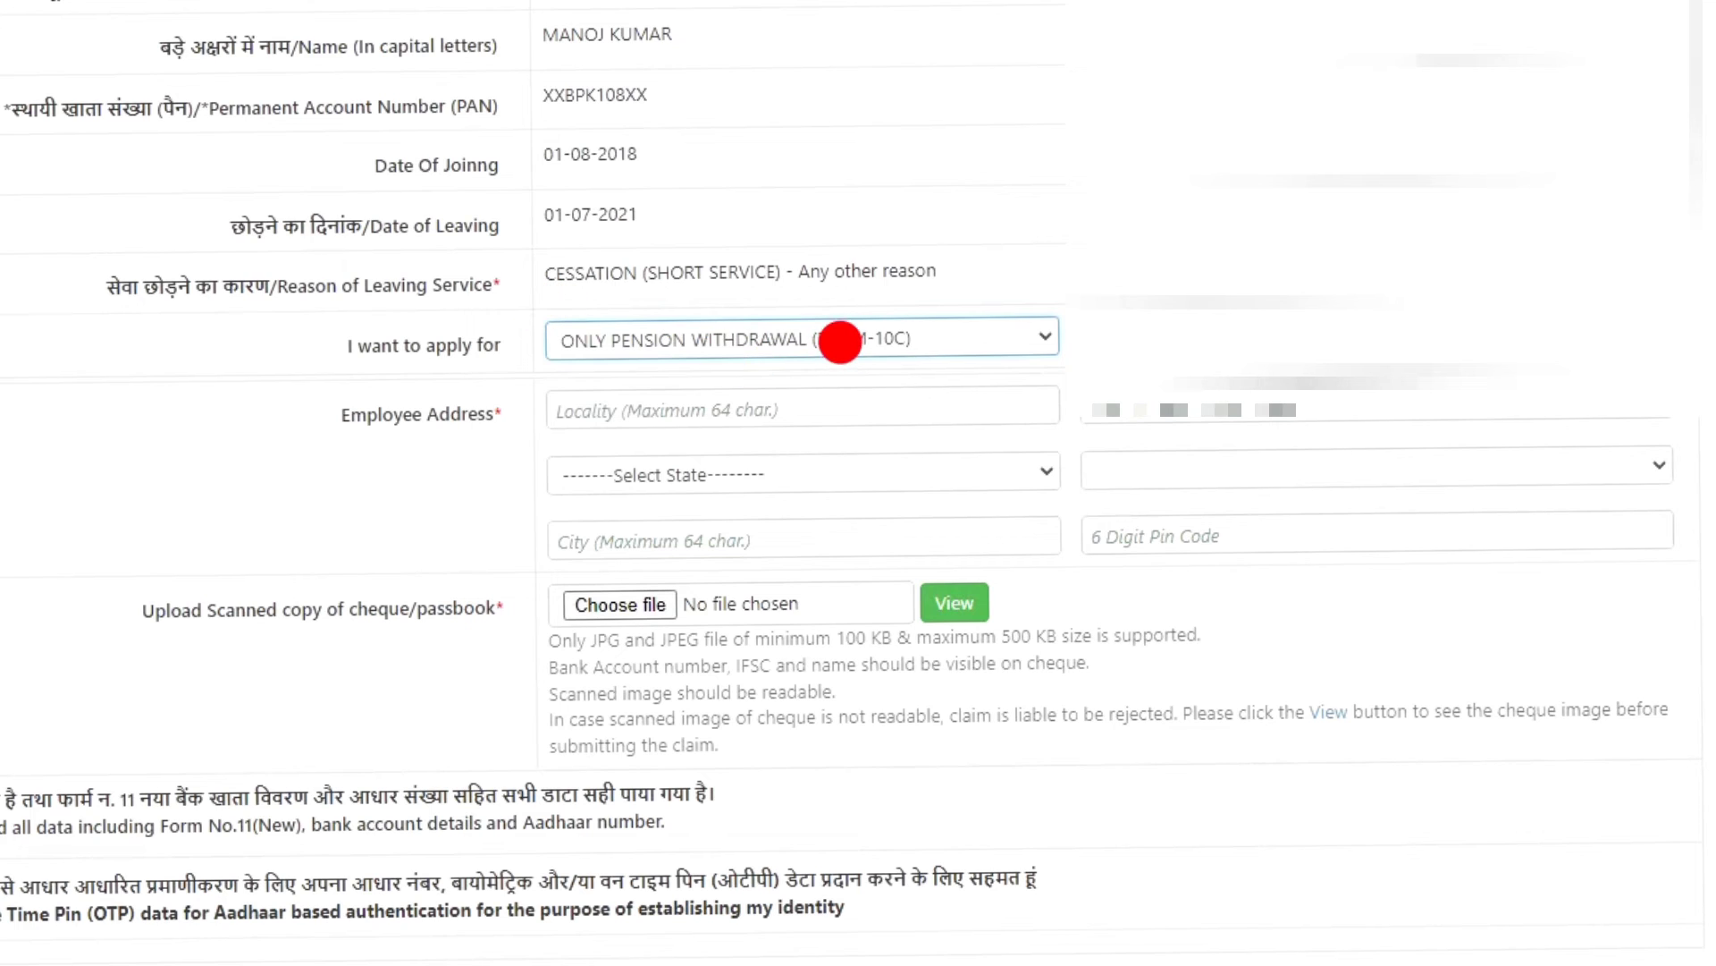
click(634, 411)
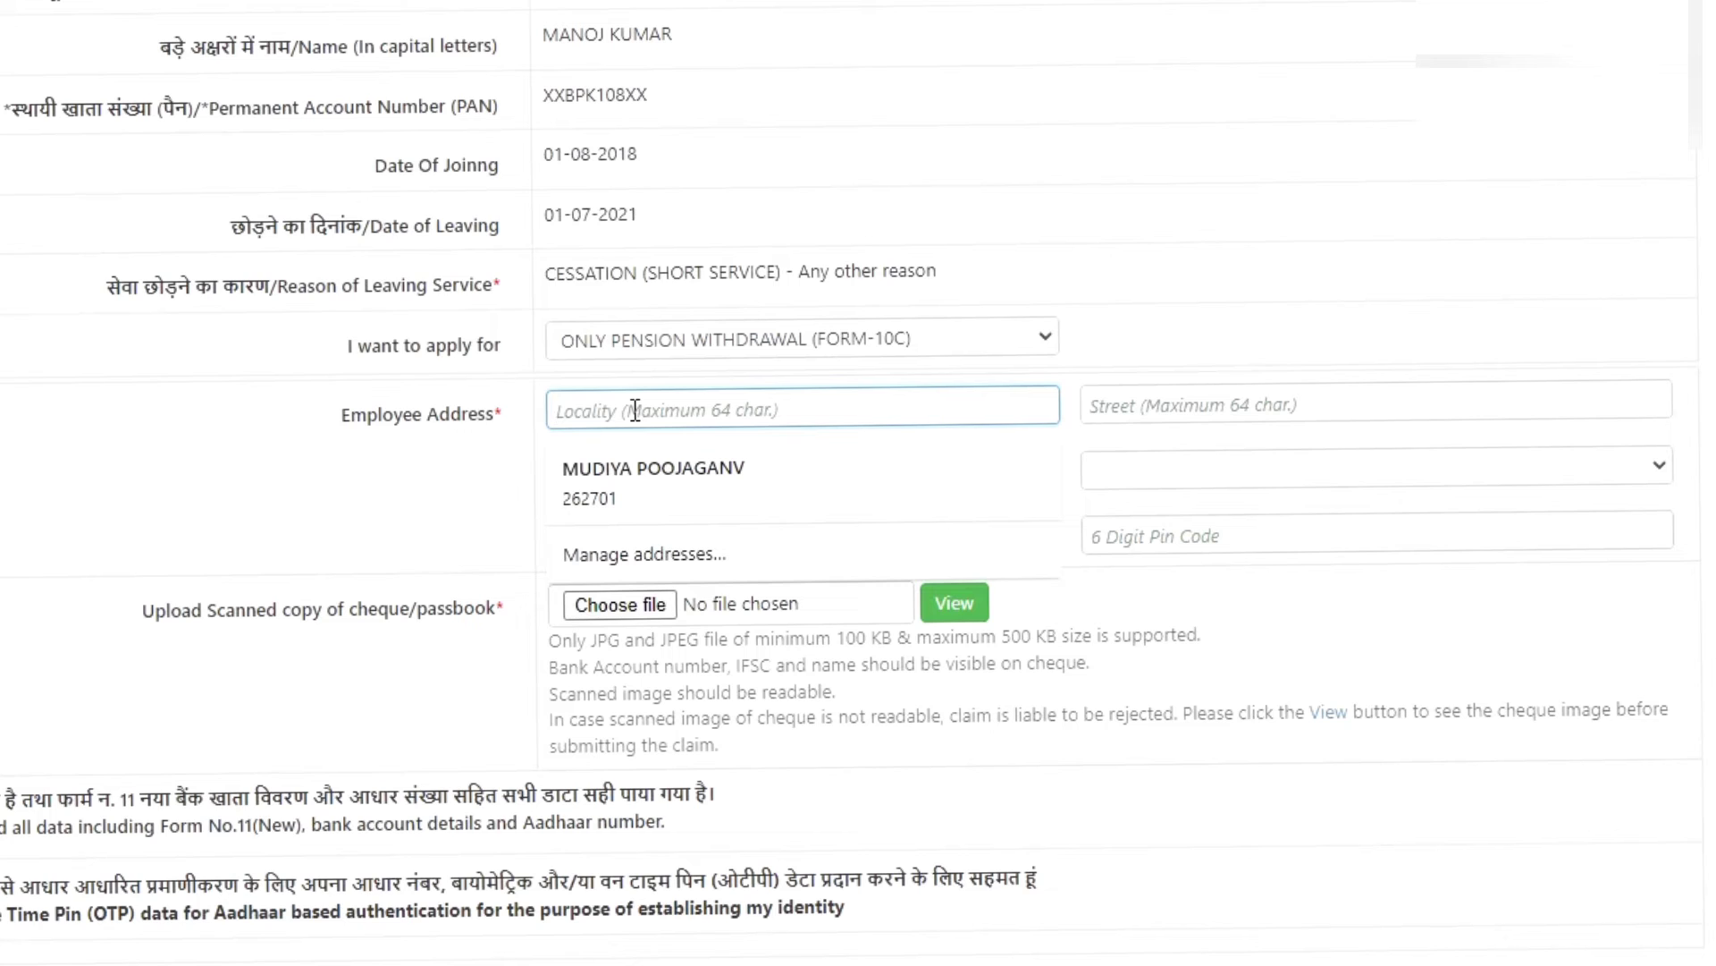
text(faridabad)
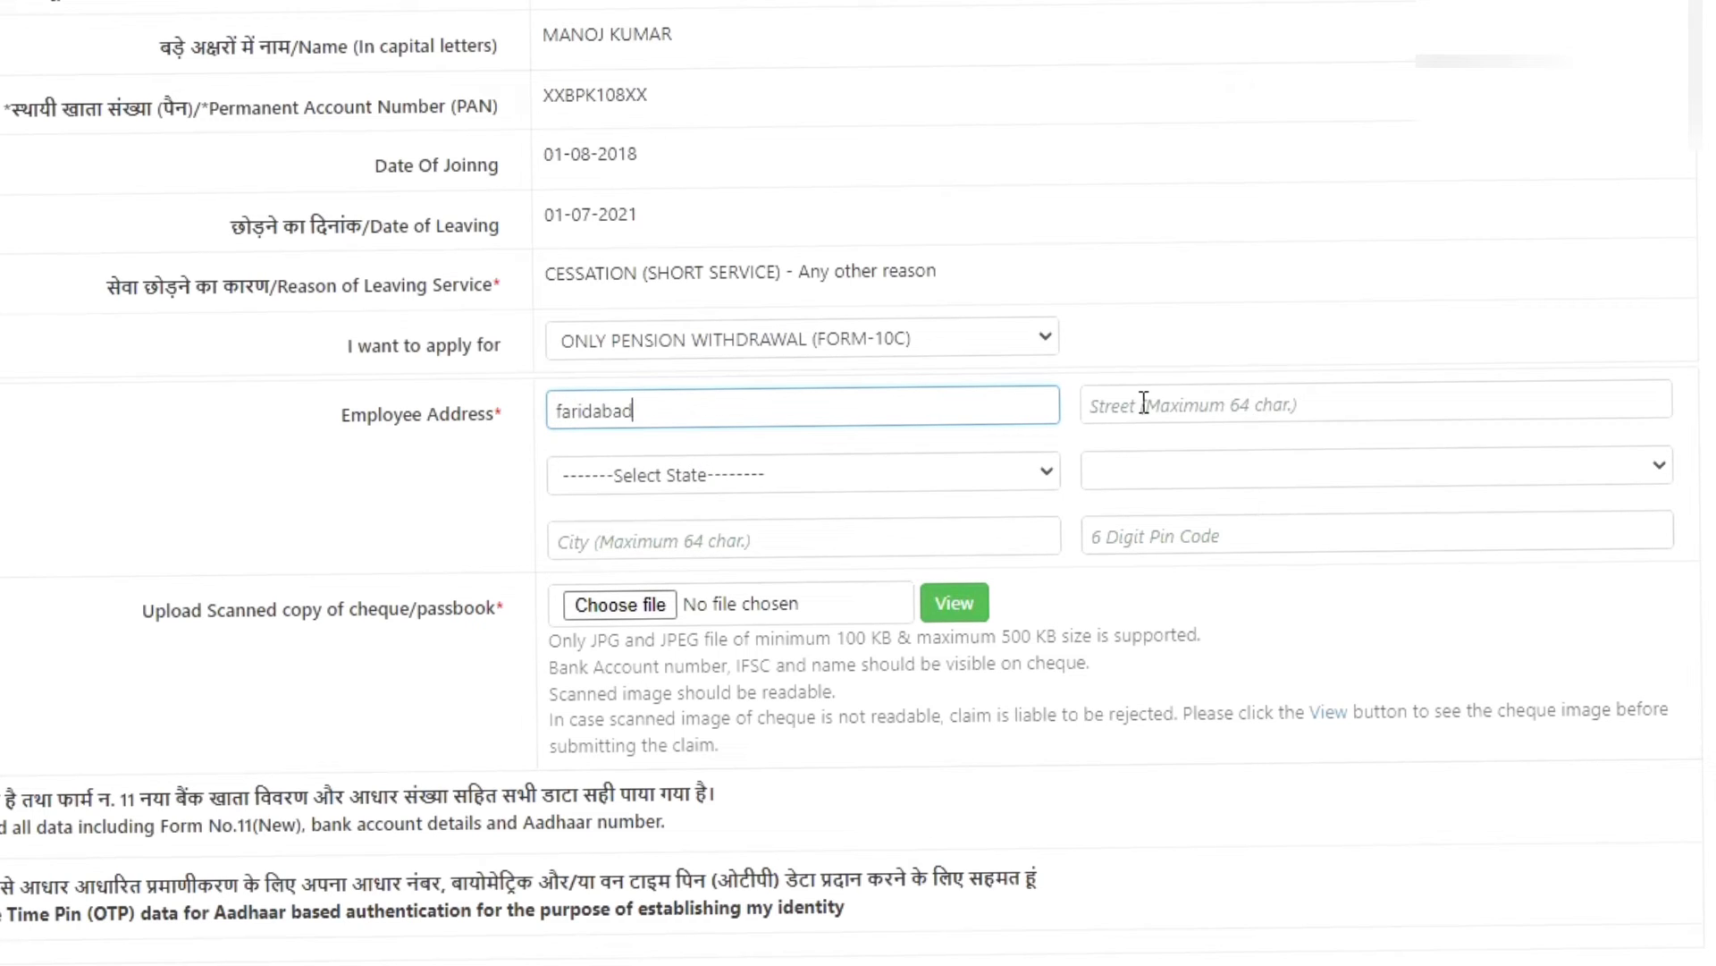
click(1177, 404)
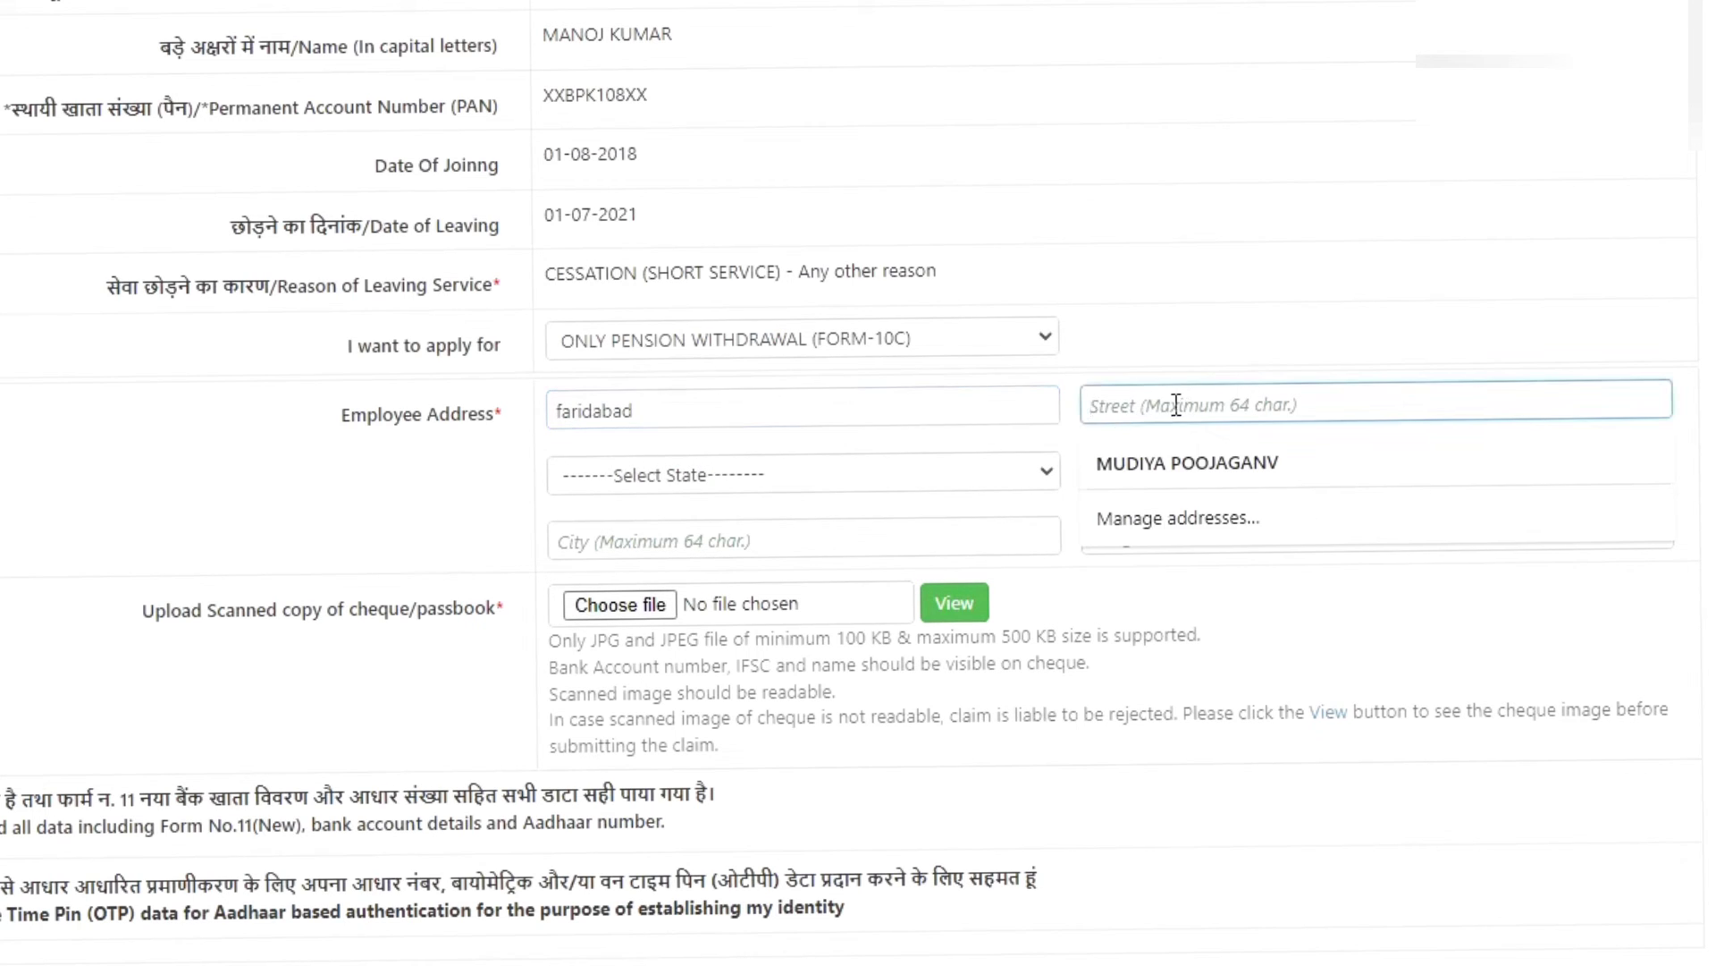
text(faridabad)
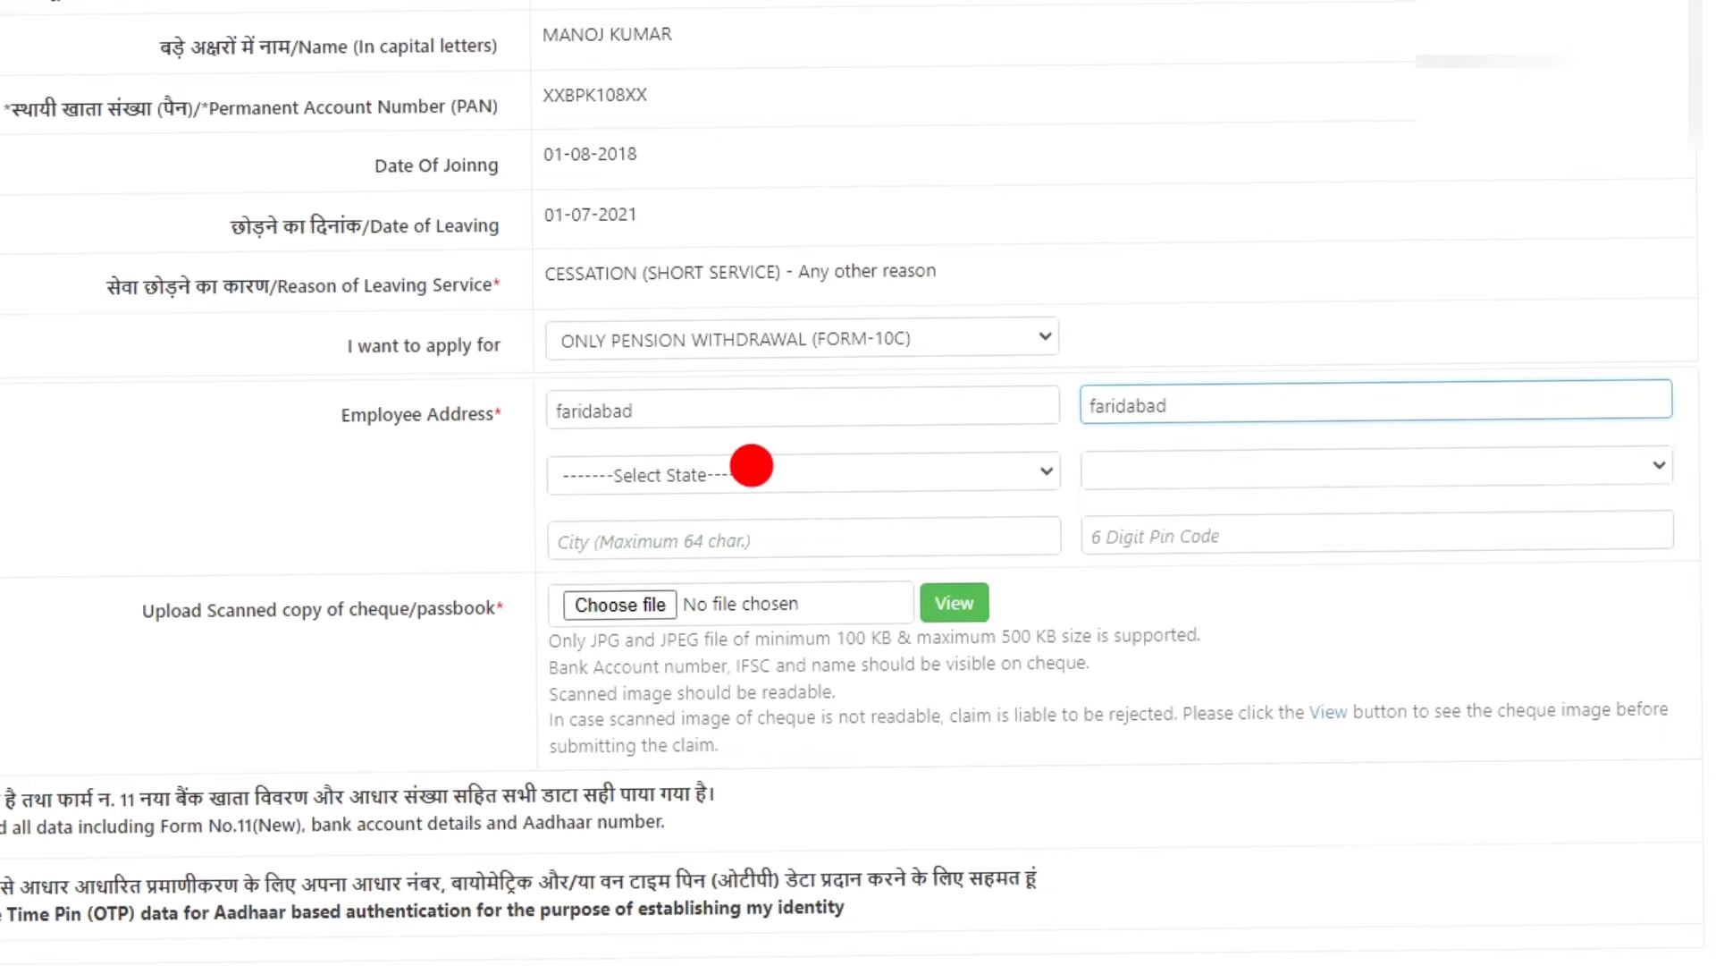
Step: Set the state to HARYANA and district to FARIDABAD, then enter the city and PIN code
click(759, 472)
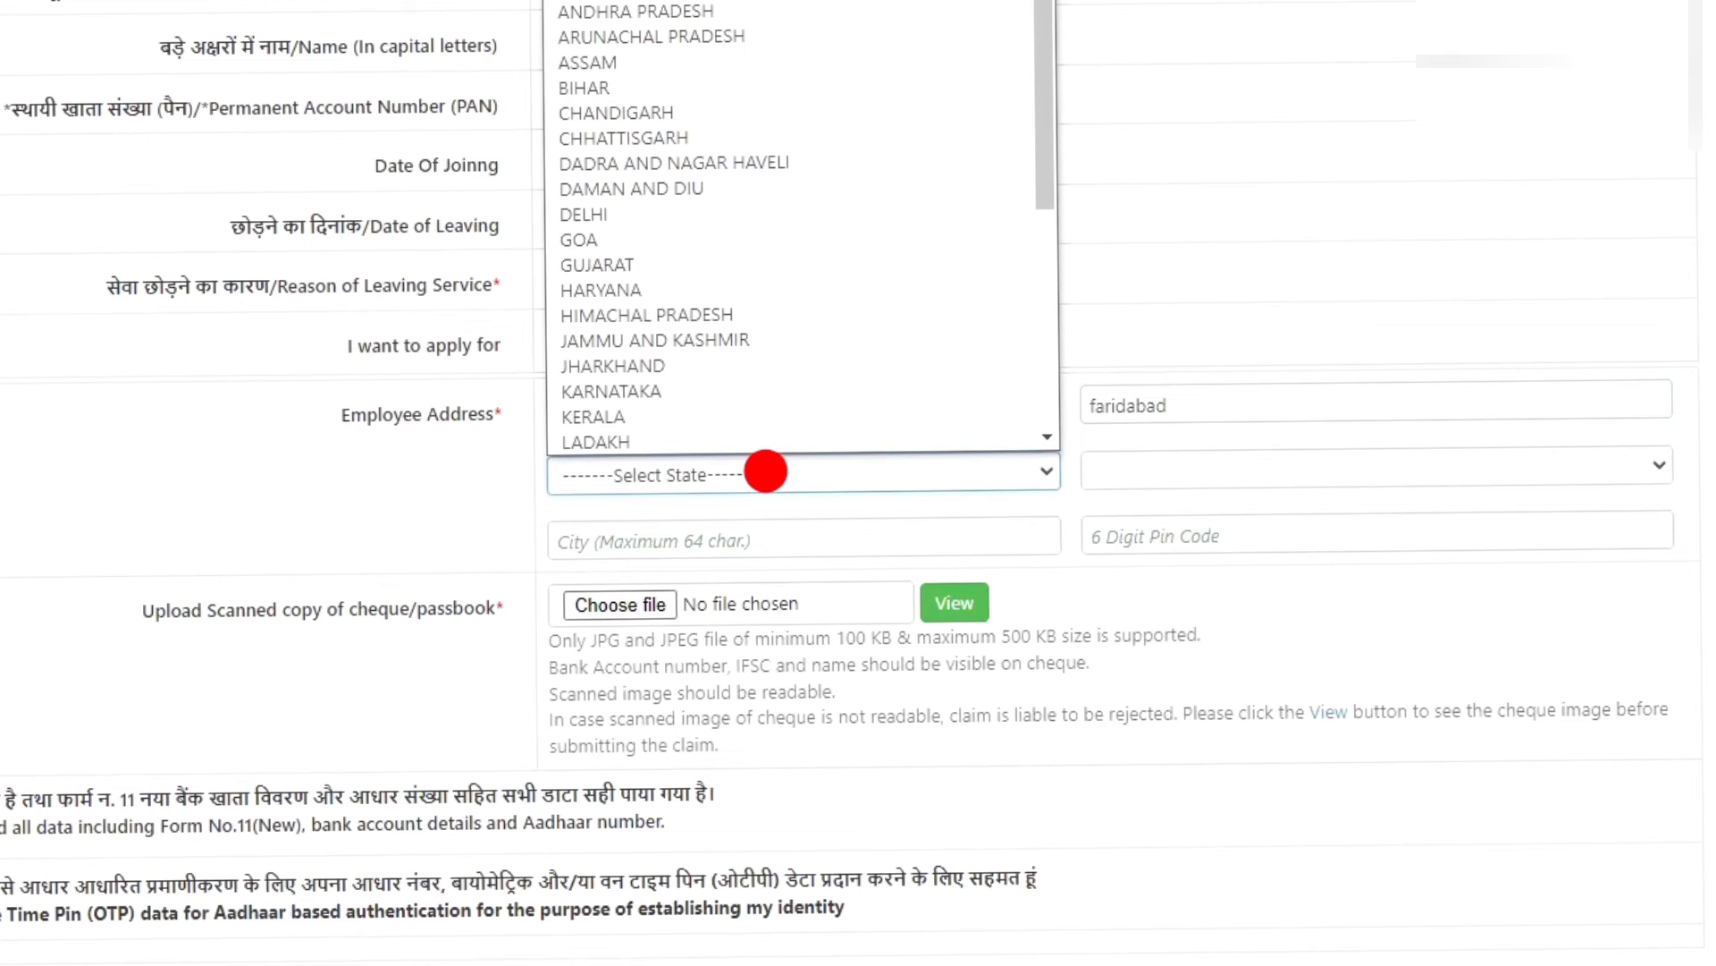
key(h)
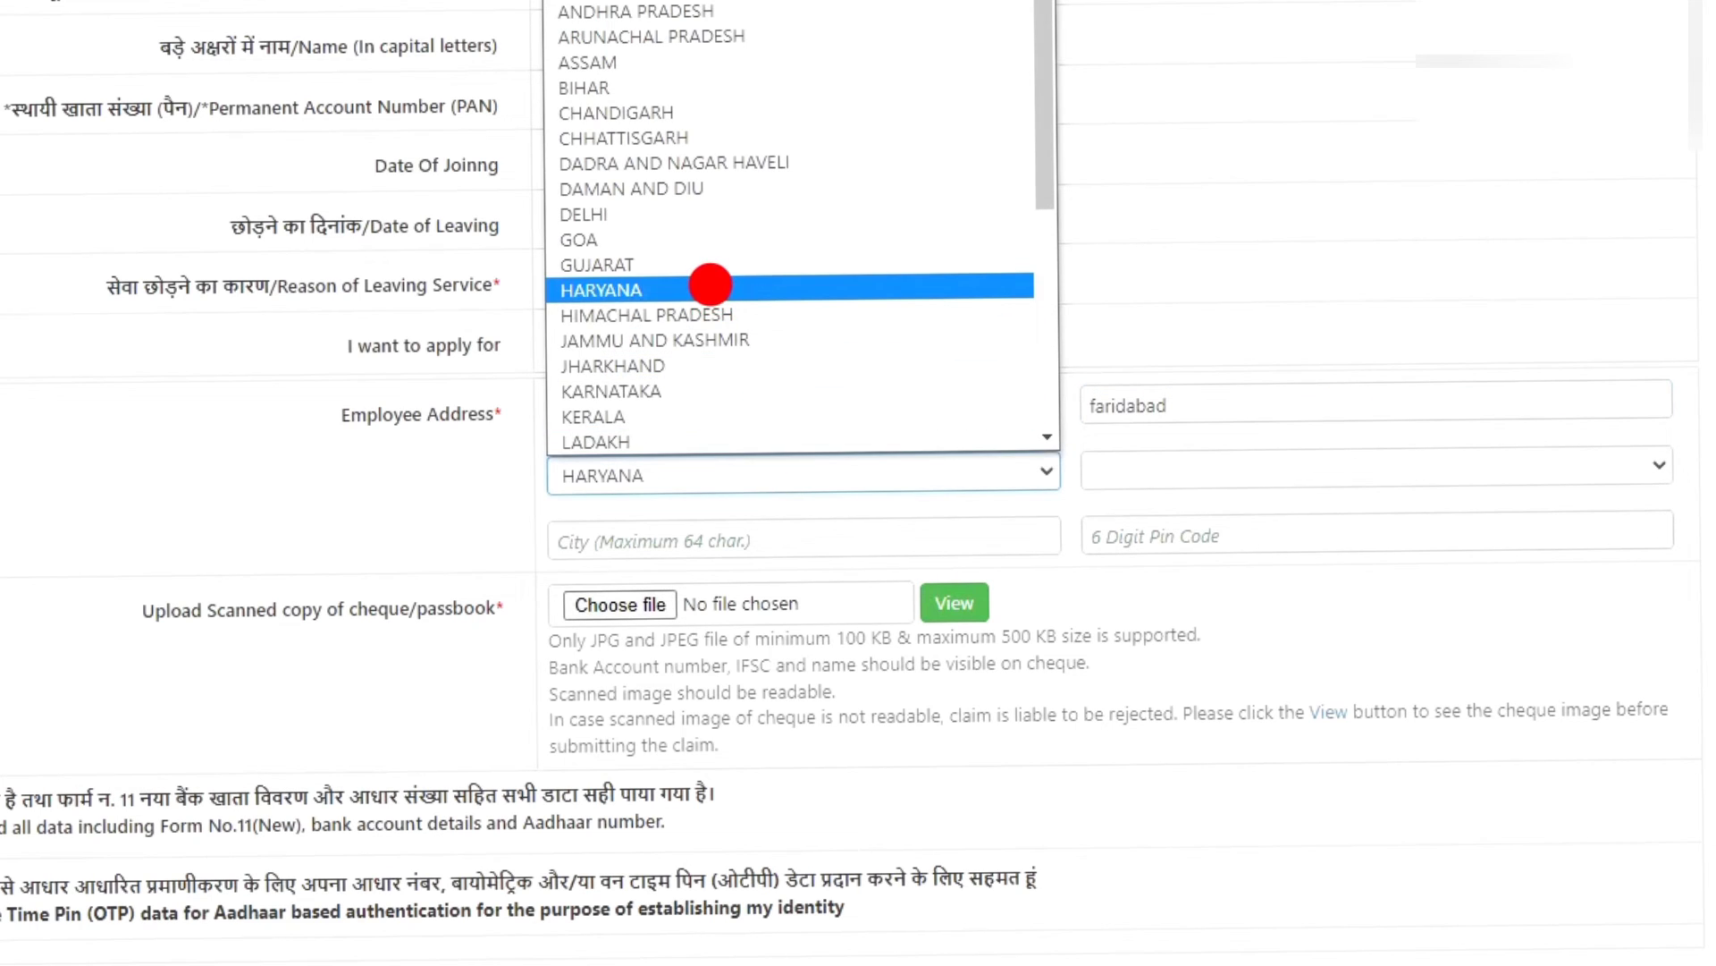
click(711, 284)
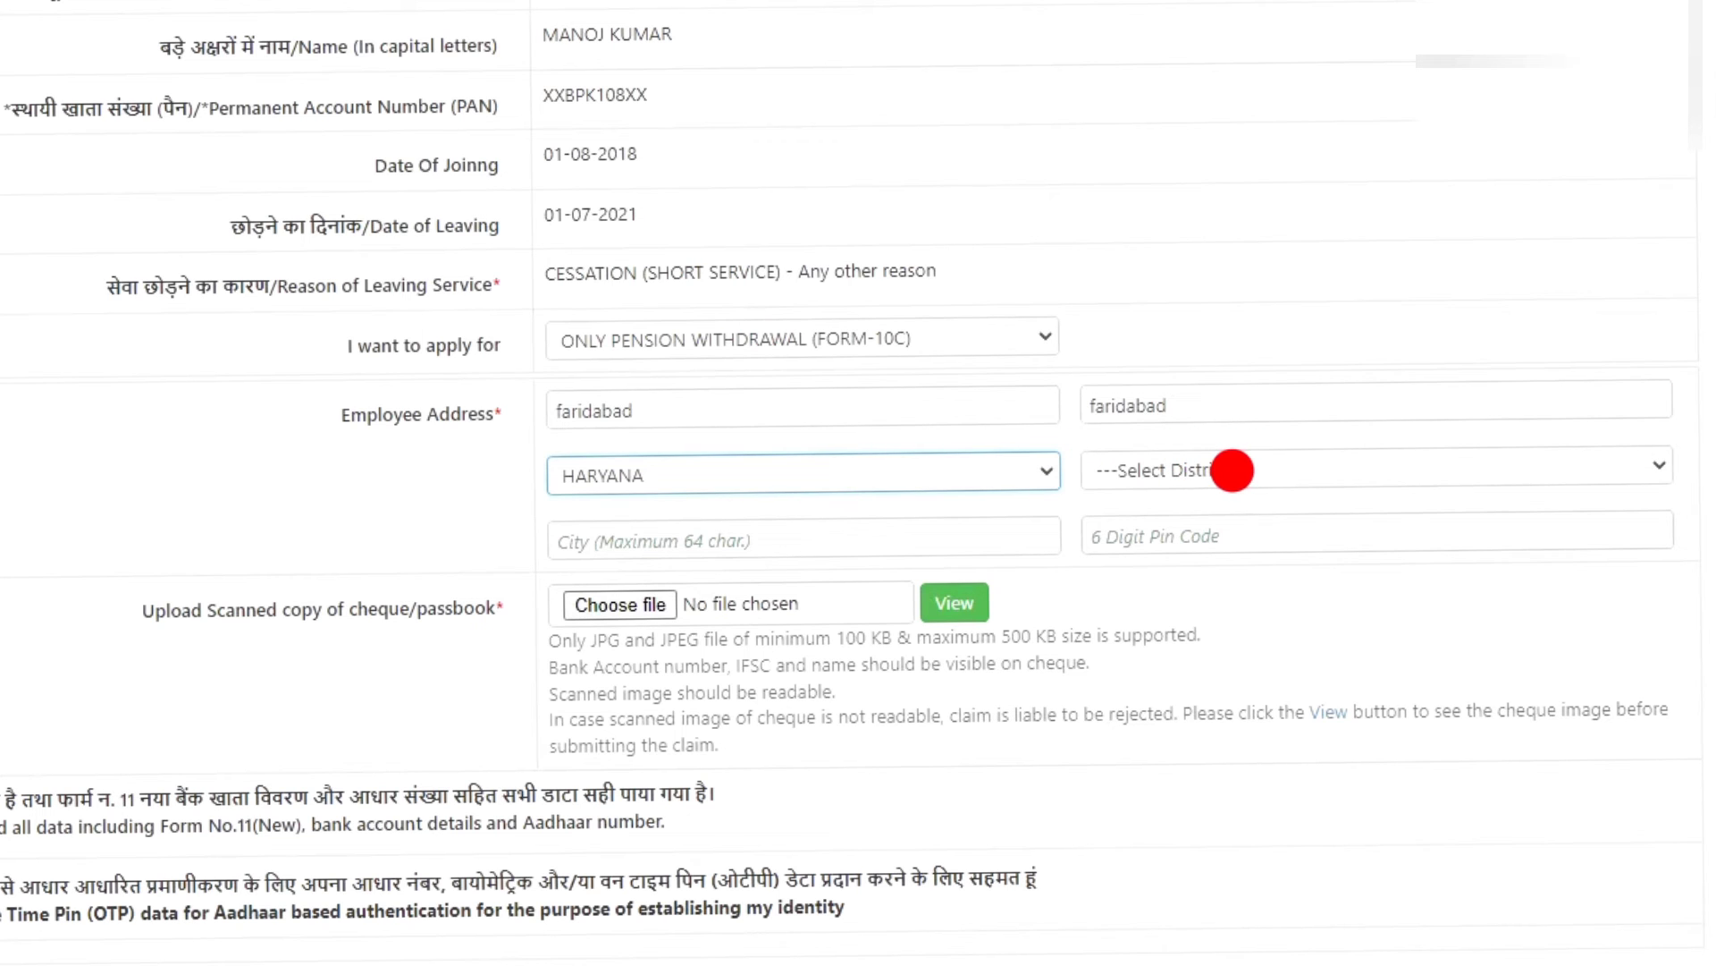
click(1232, 470)
key(f)
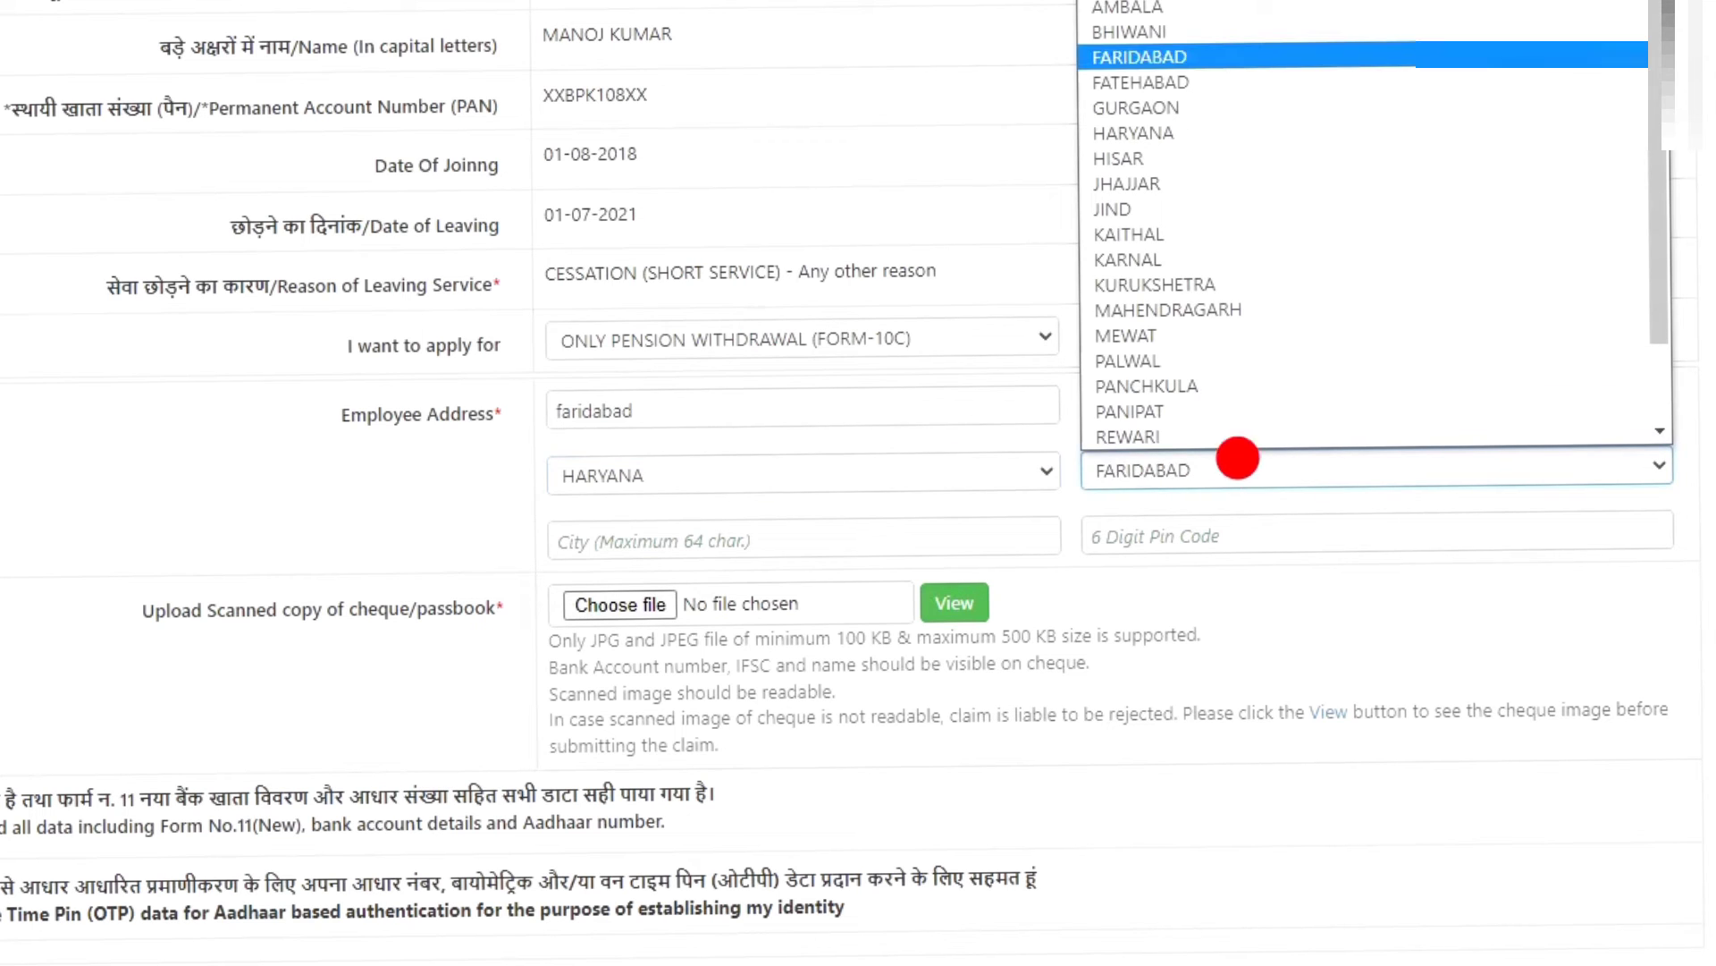
click(1209, 55)
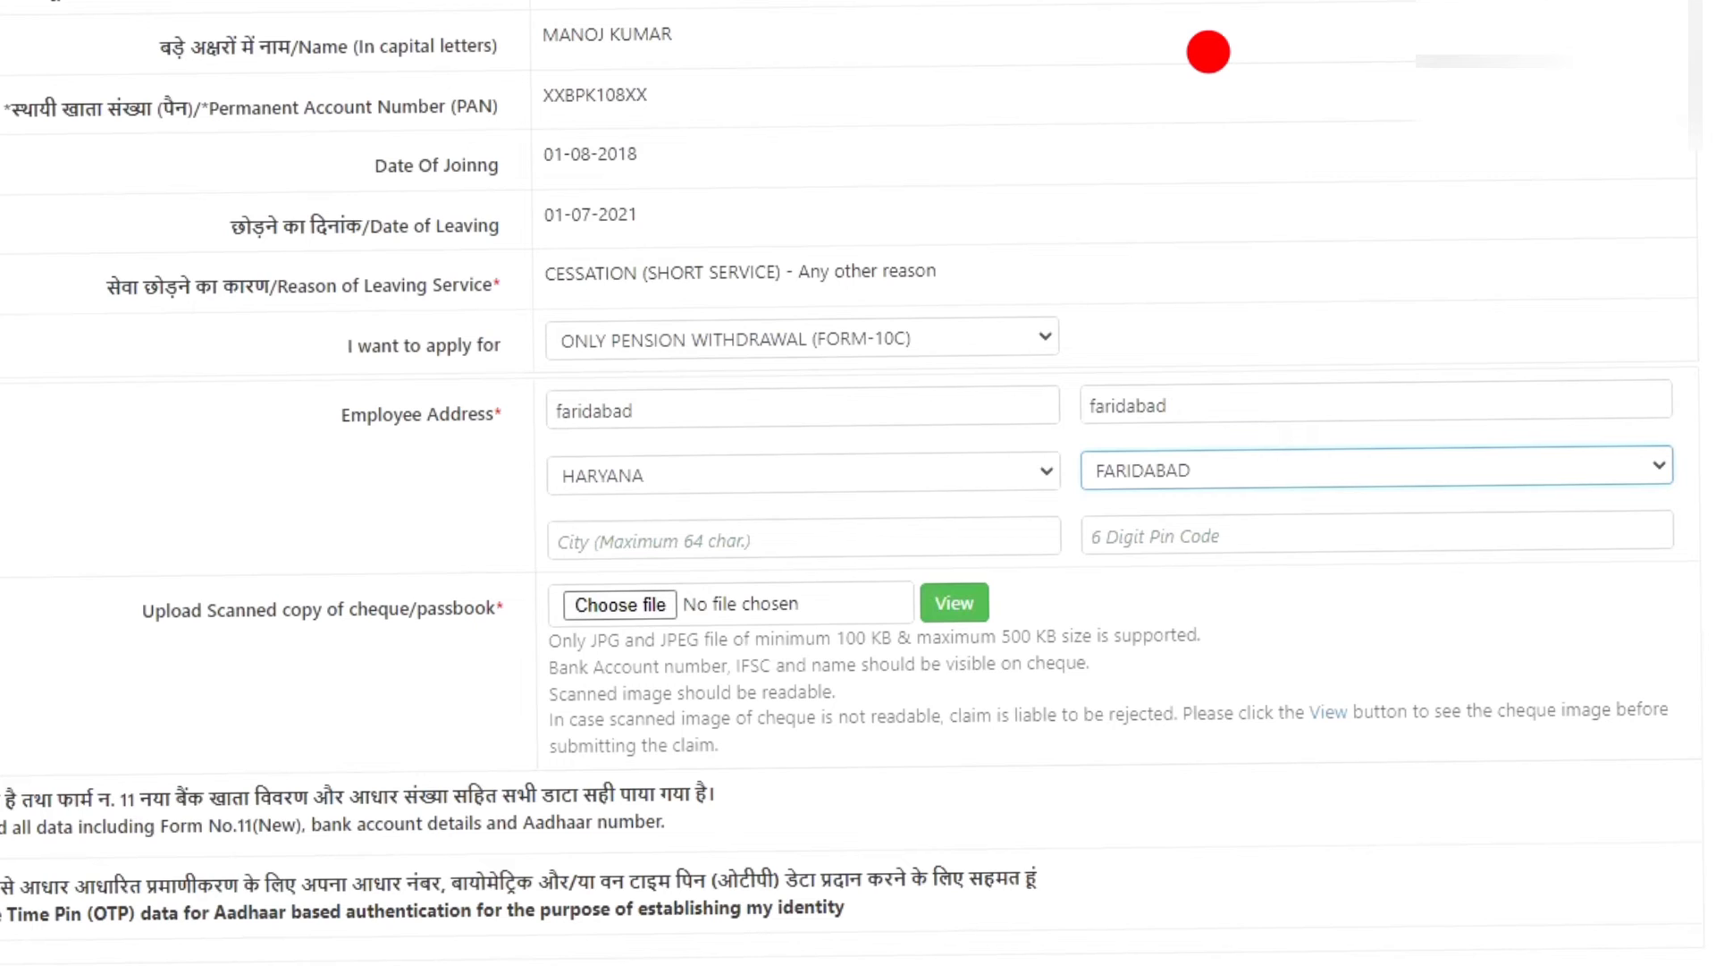
click(613, 535)
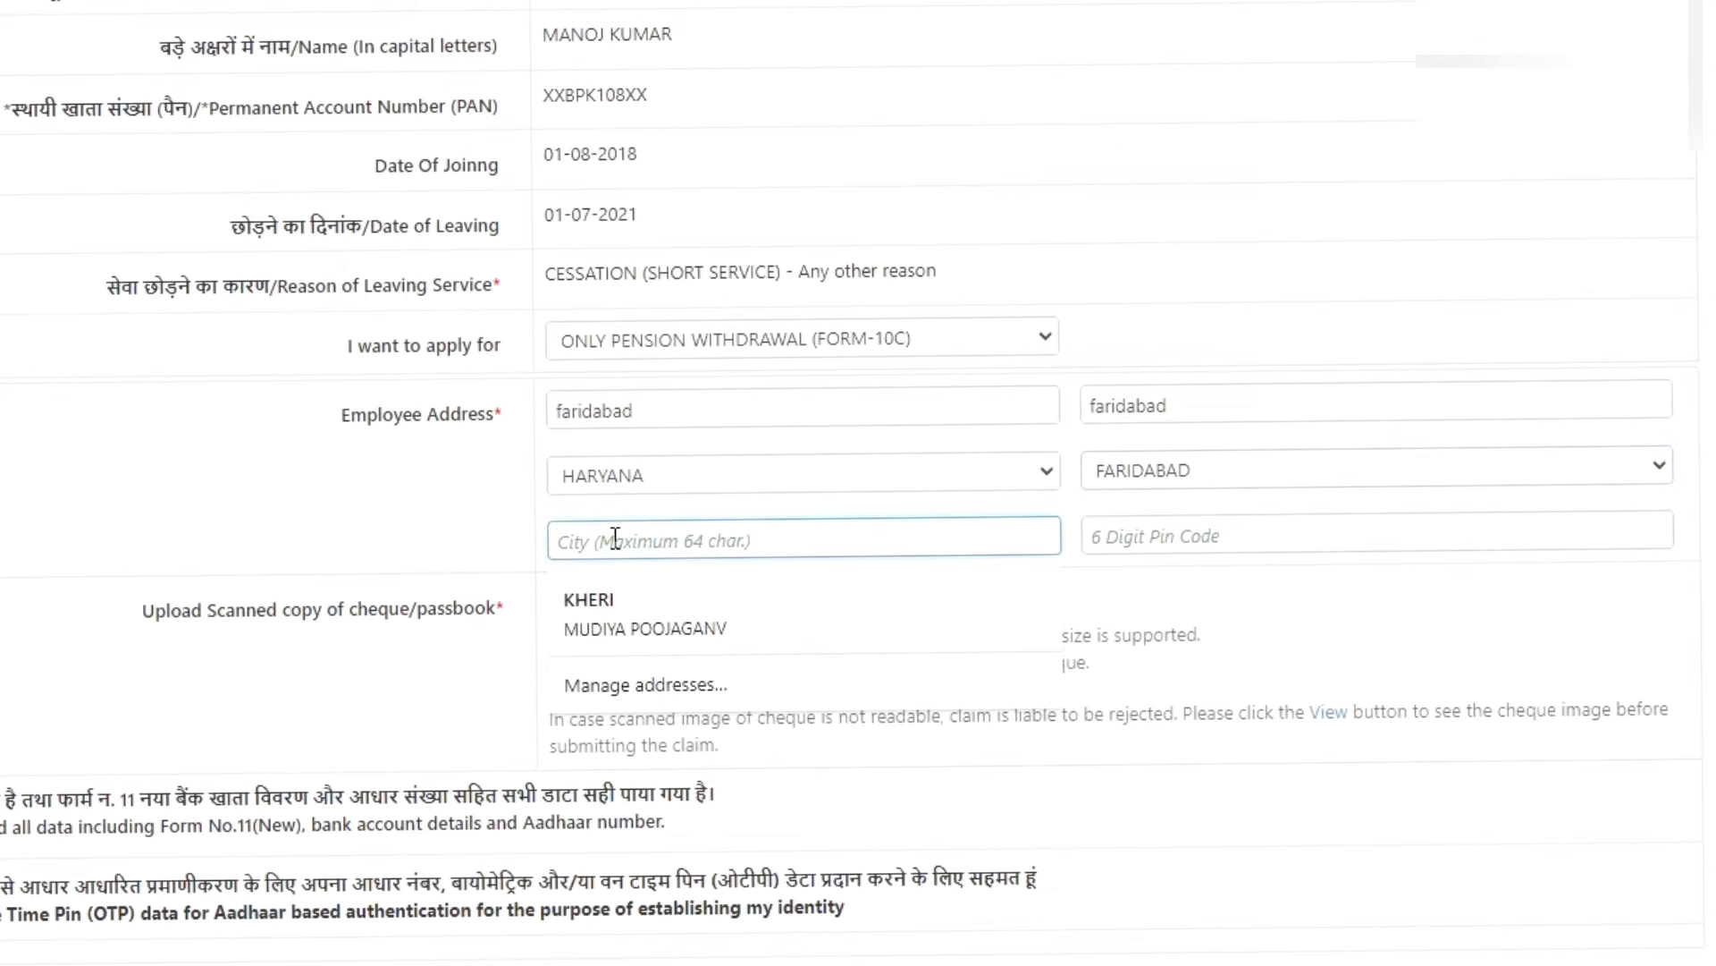
text(fbd)
click(1182, 540)
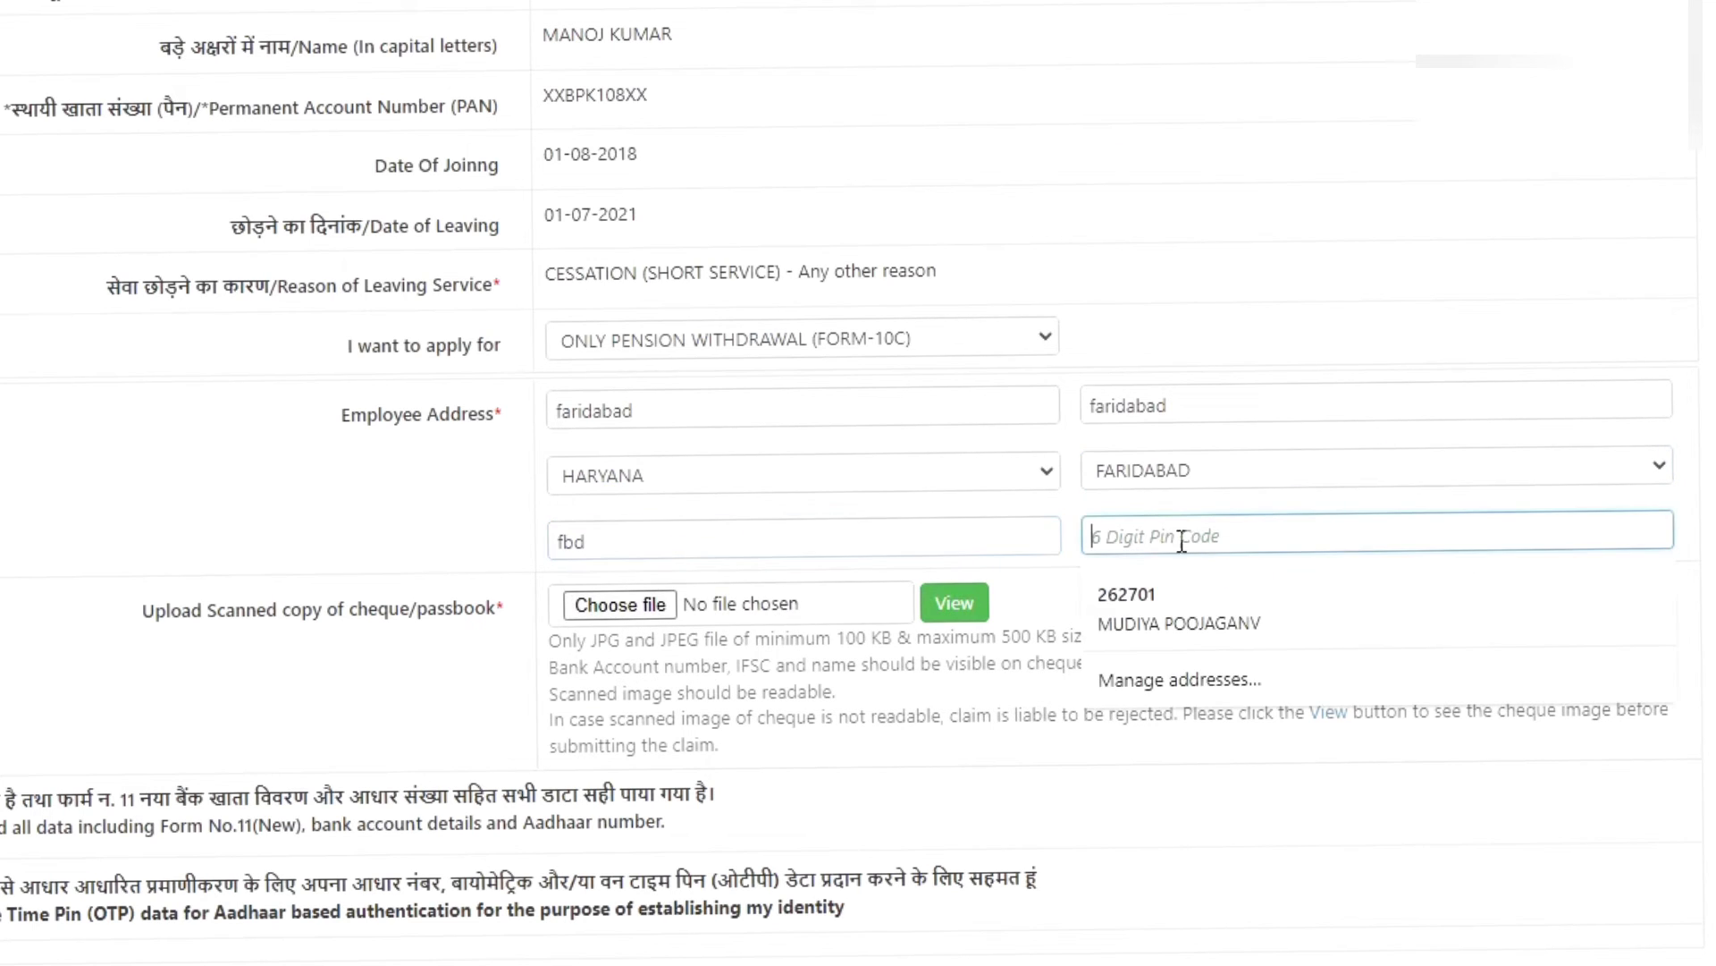
text(121002)
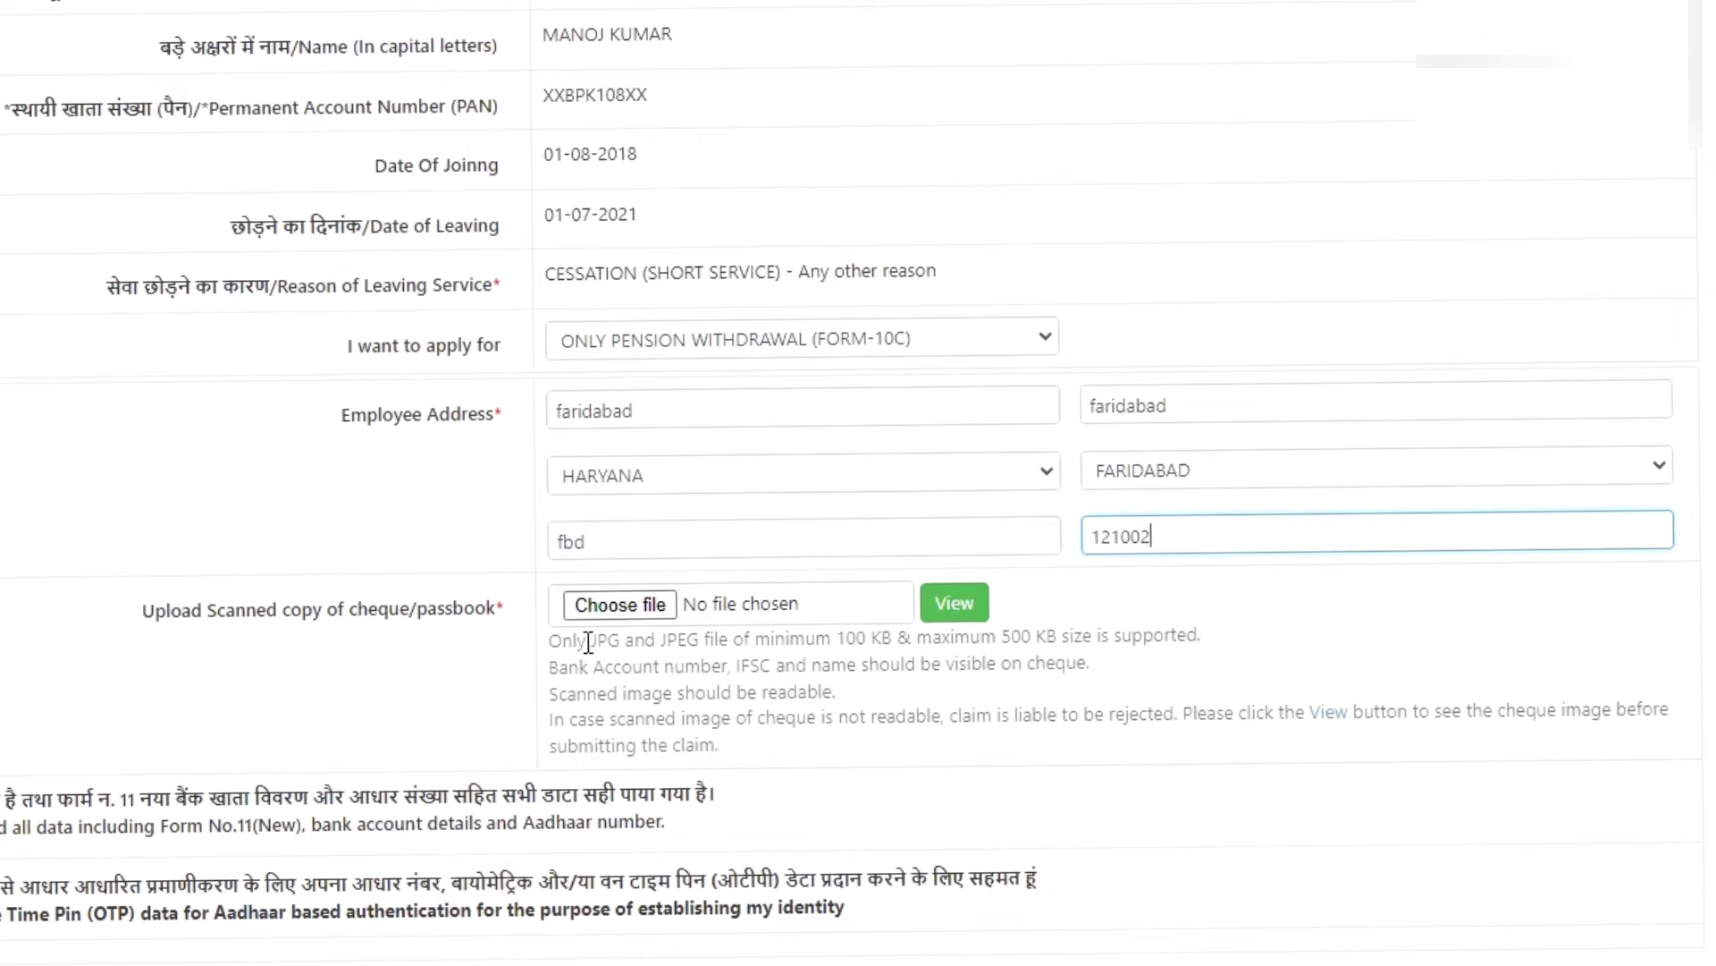
Step: Attach the scanned cheque JPG, within the 100–500 KB limit, as the cheque/passbook image
drag(579, 641, 682, 647)
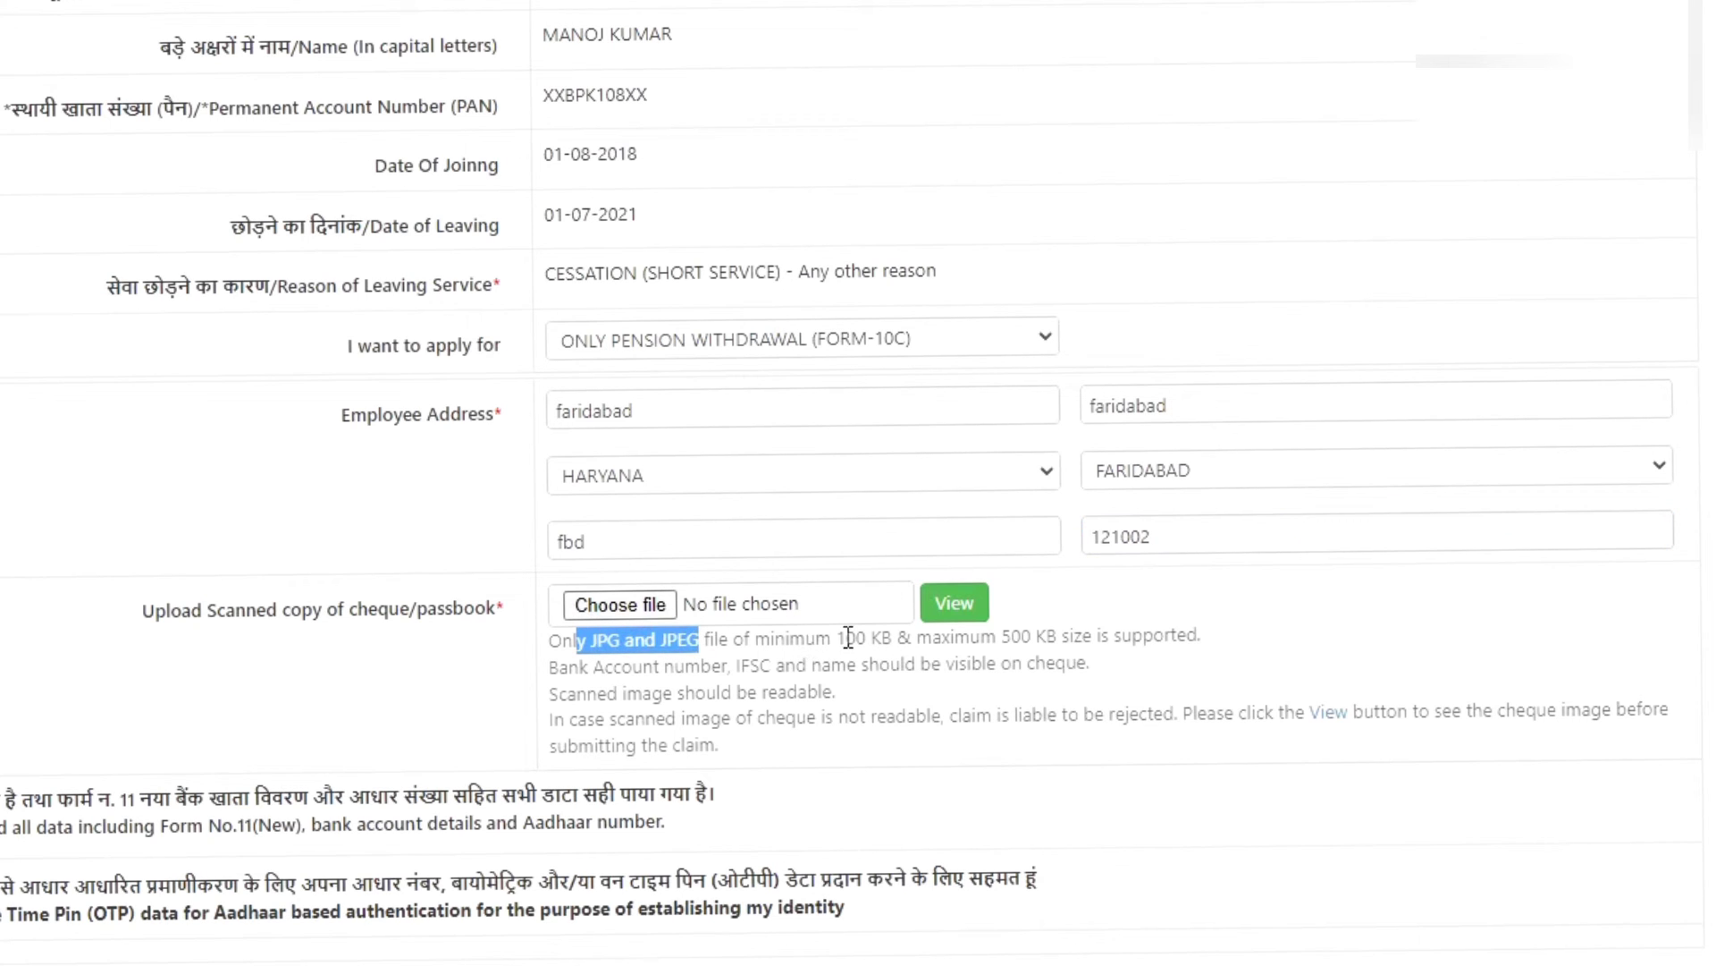
drag(832, 637, 1058, 638)
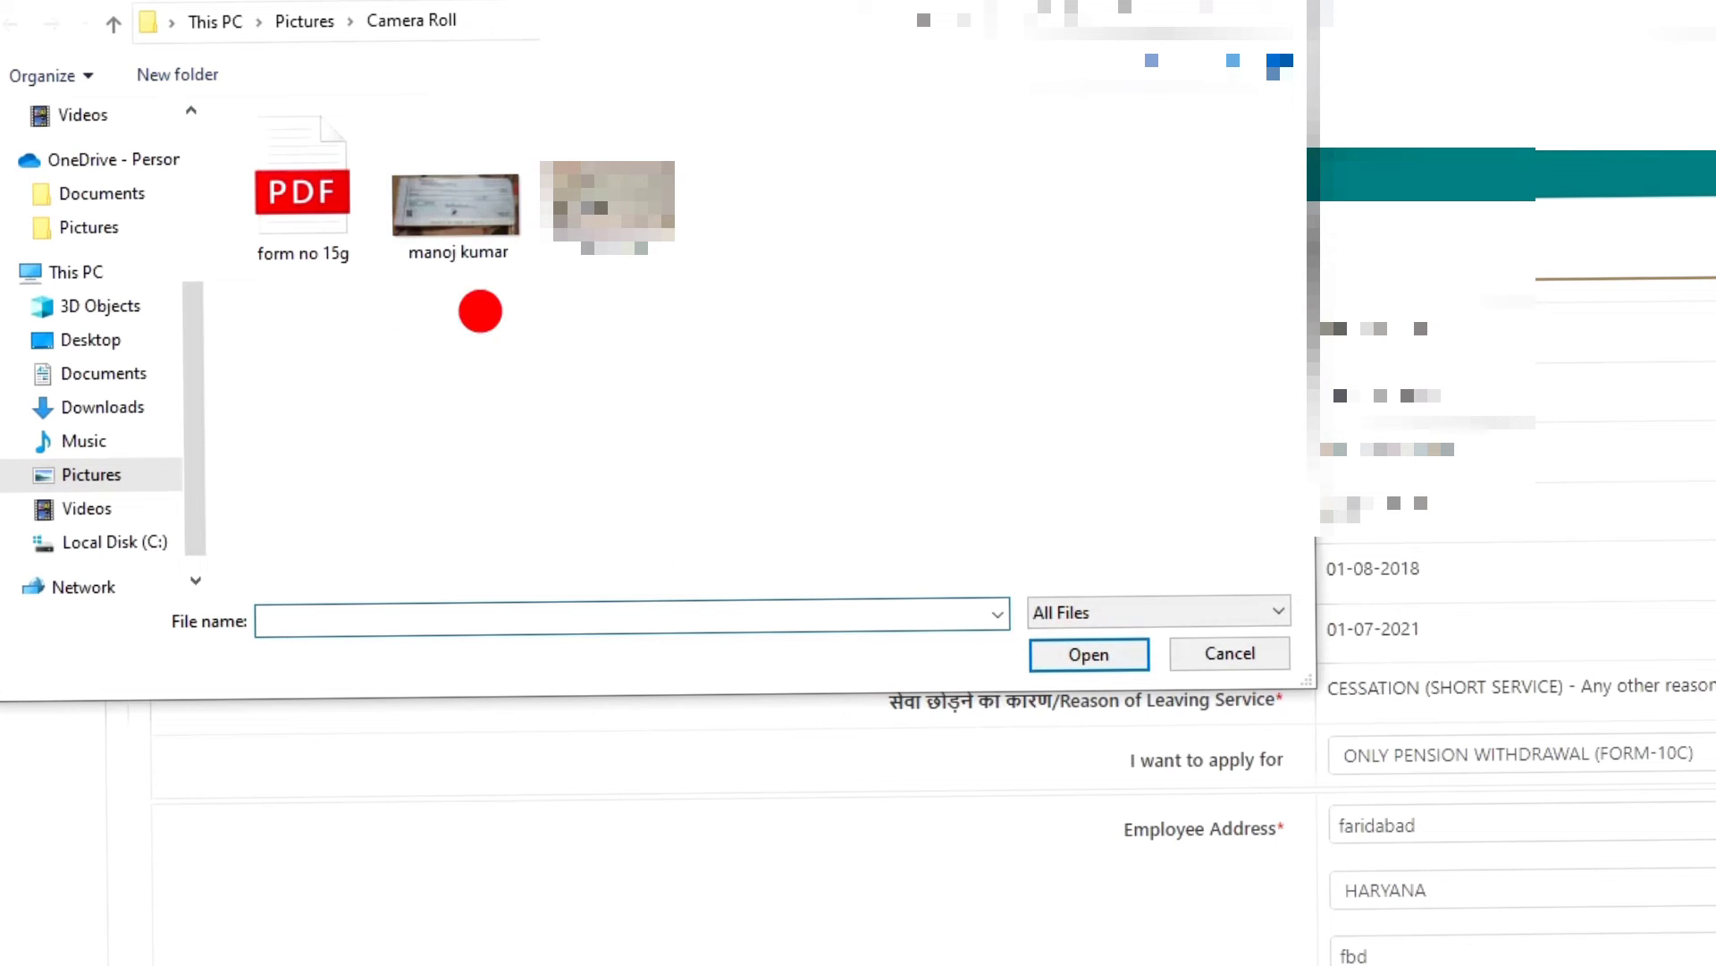
click(448, 189)
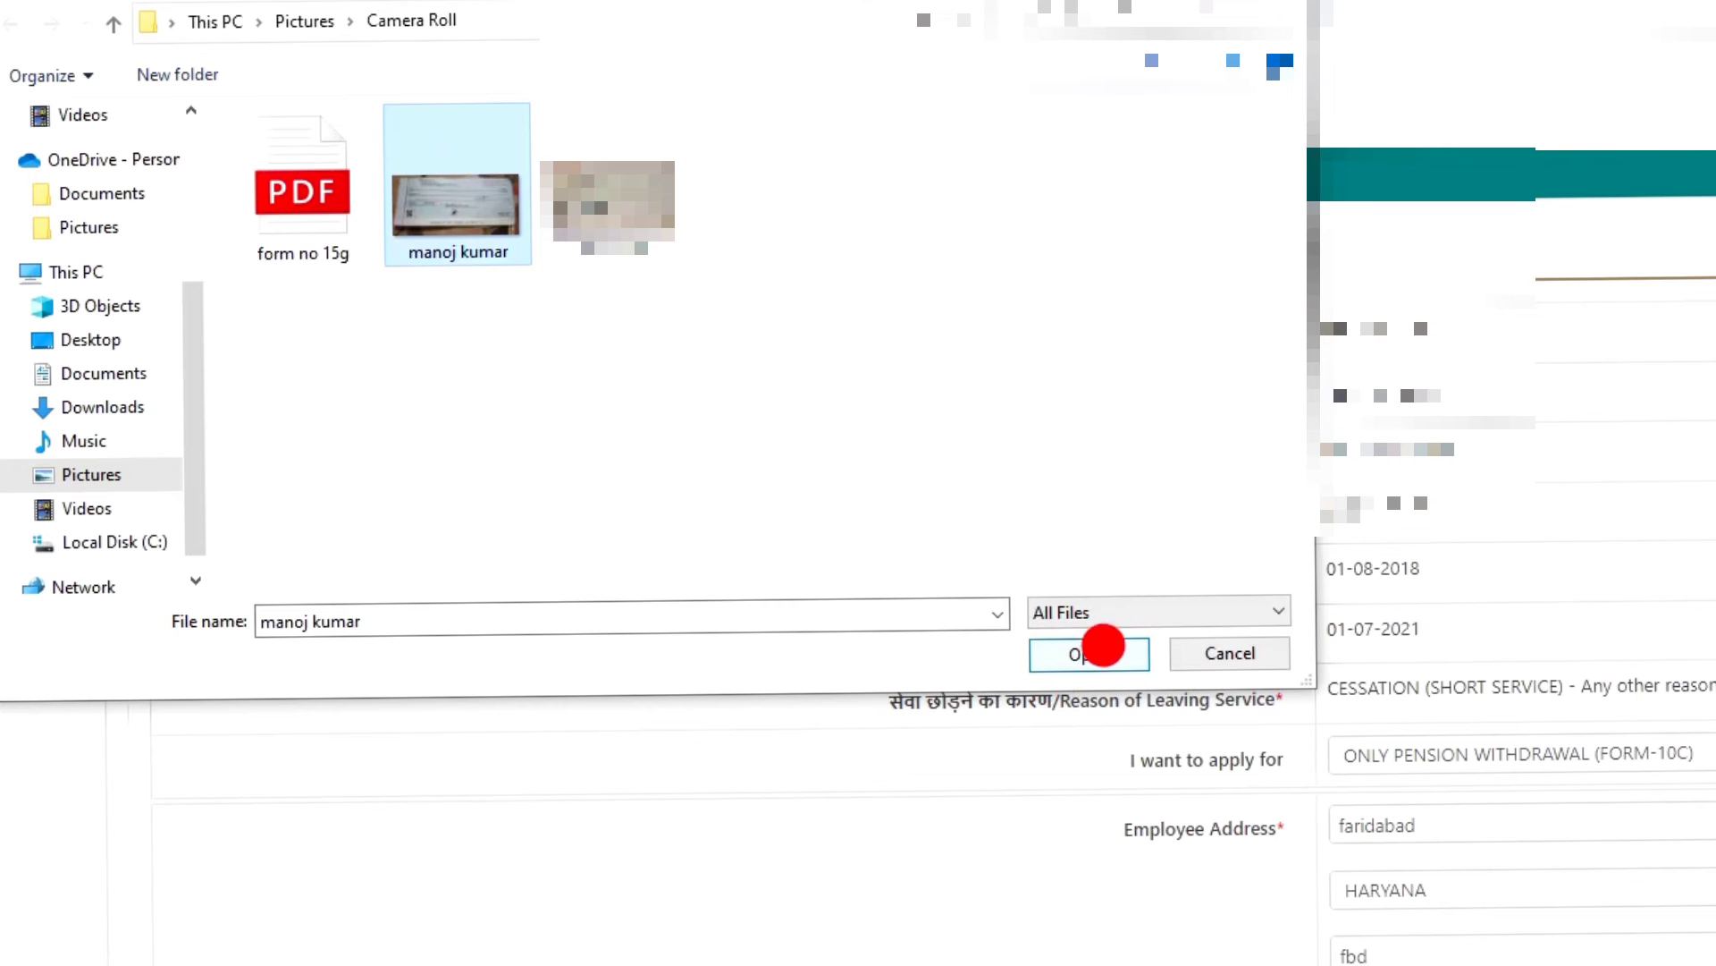
click(1092, 656)
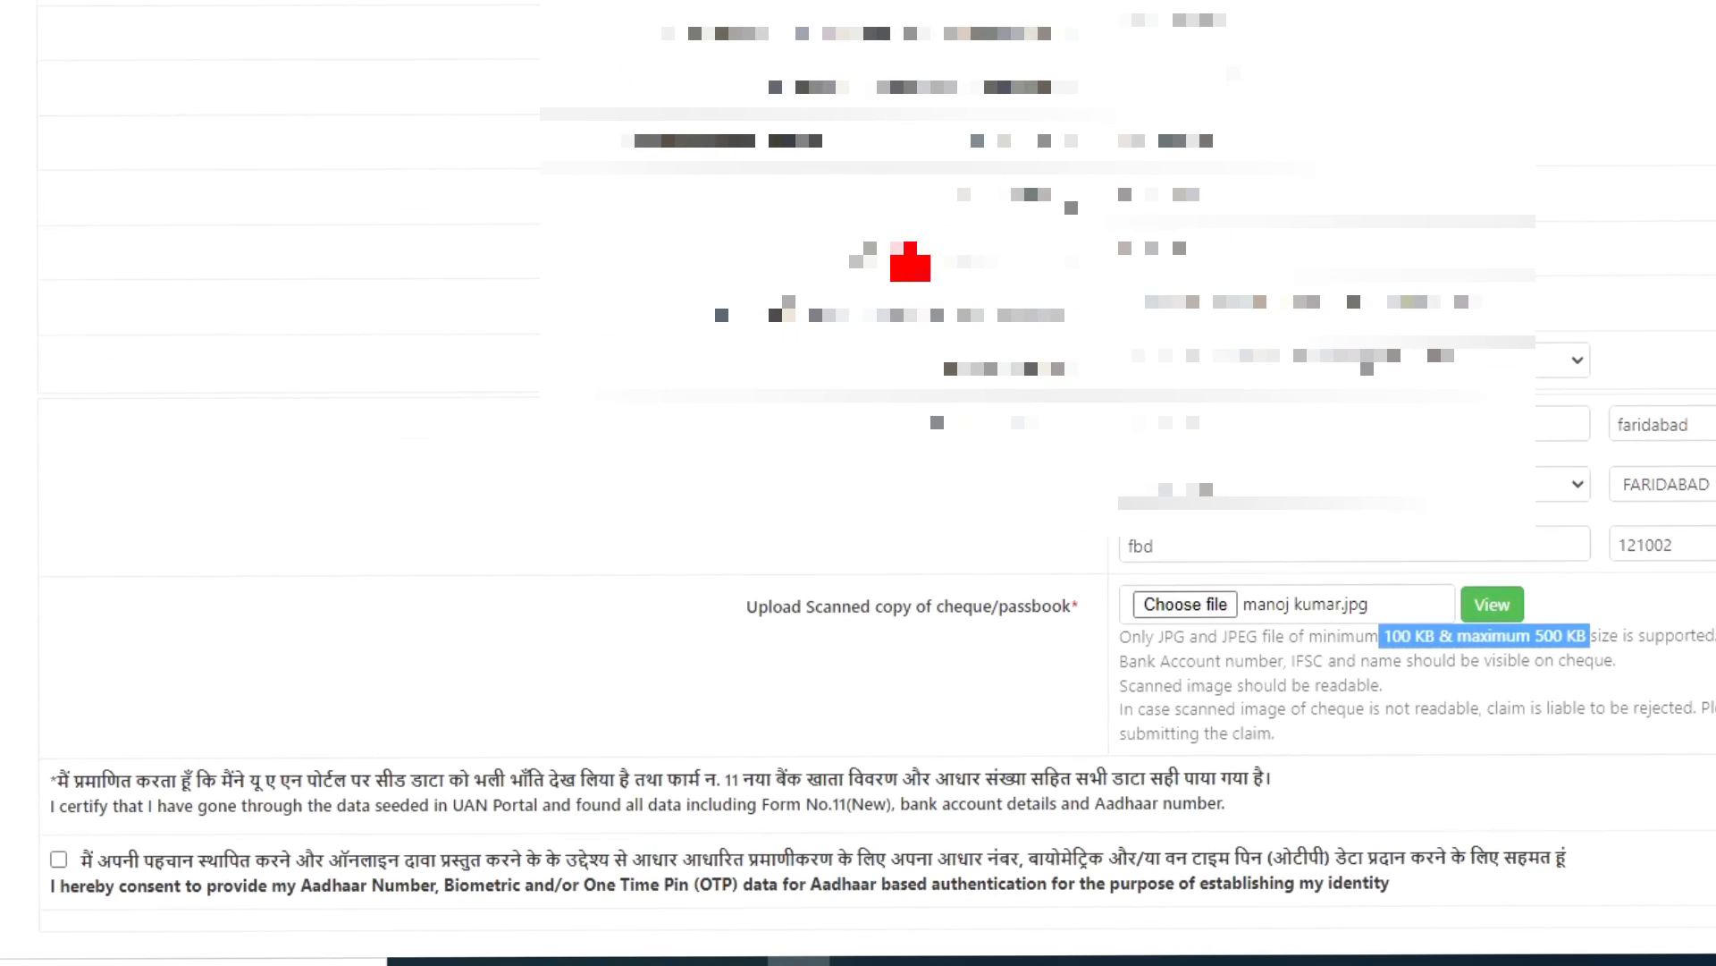
scroll(1632, 548, down, 3)
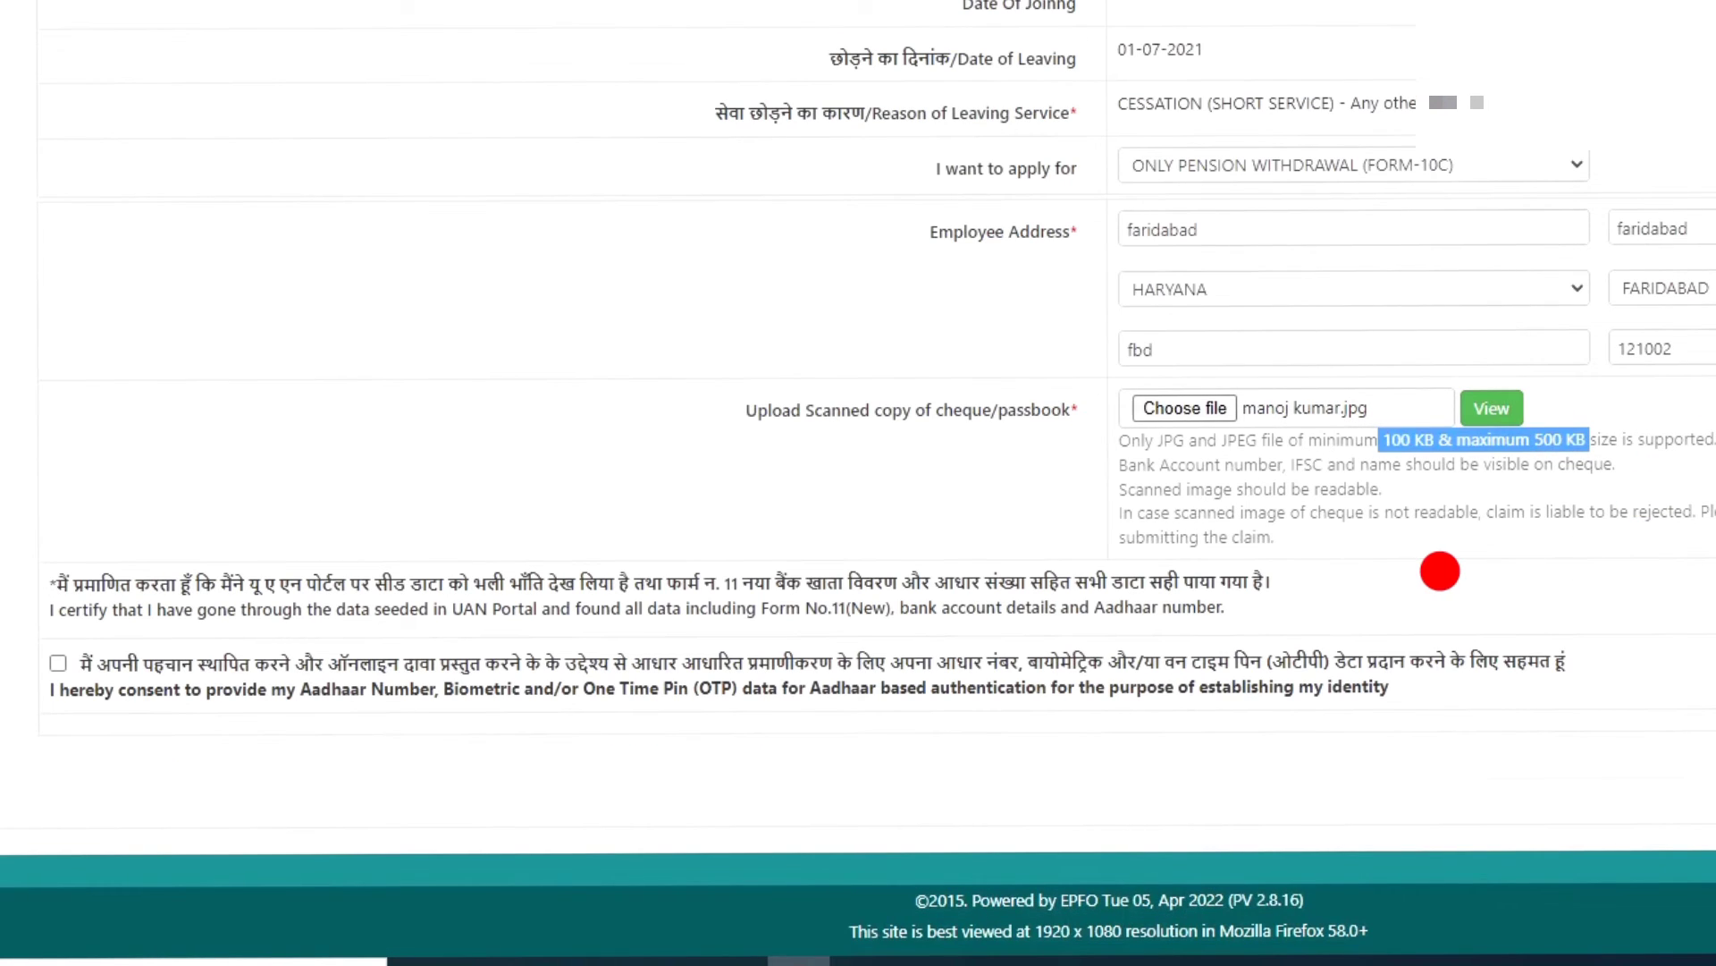
Step: Tick the Aadhaar consent, request the OTP and enter the code received by SMS
click(1437, 572)
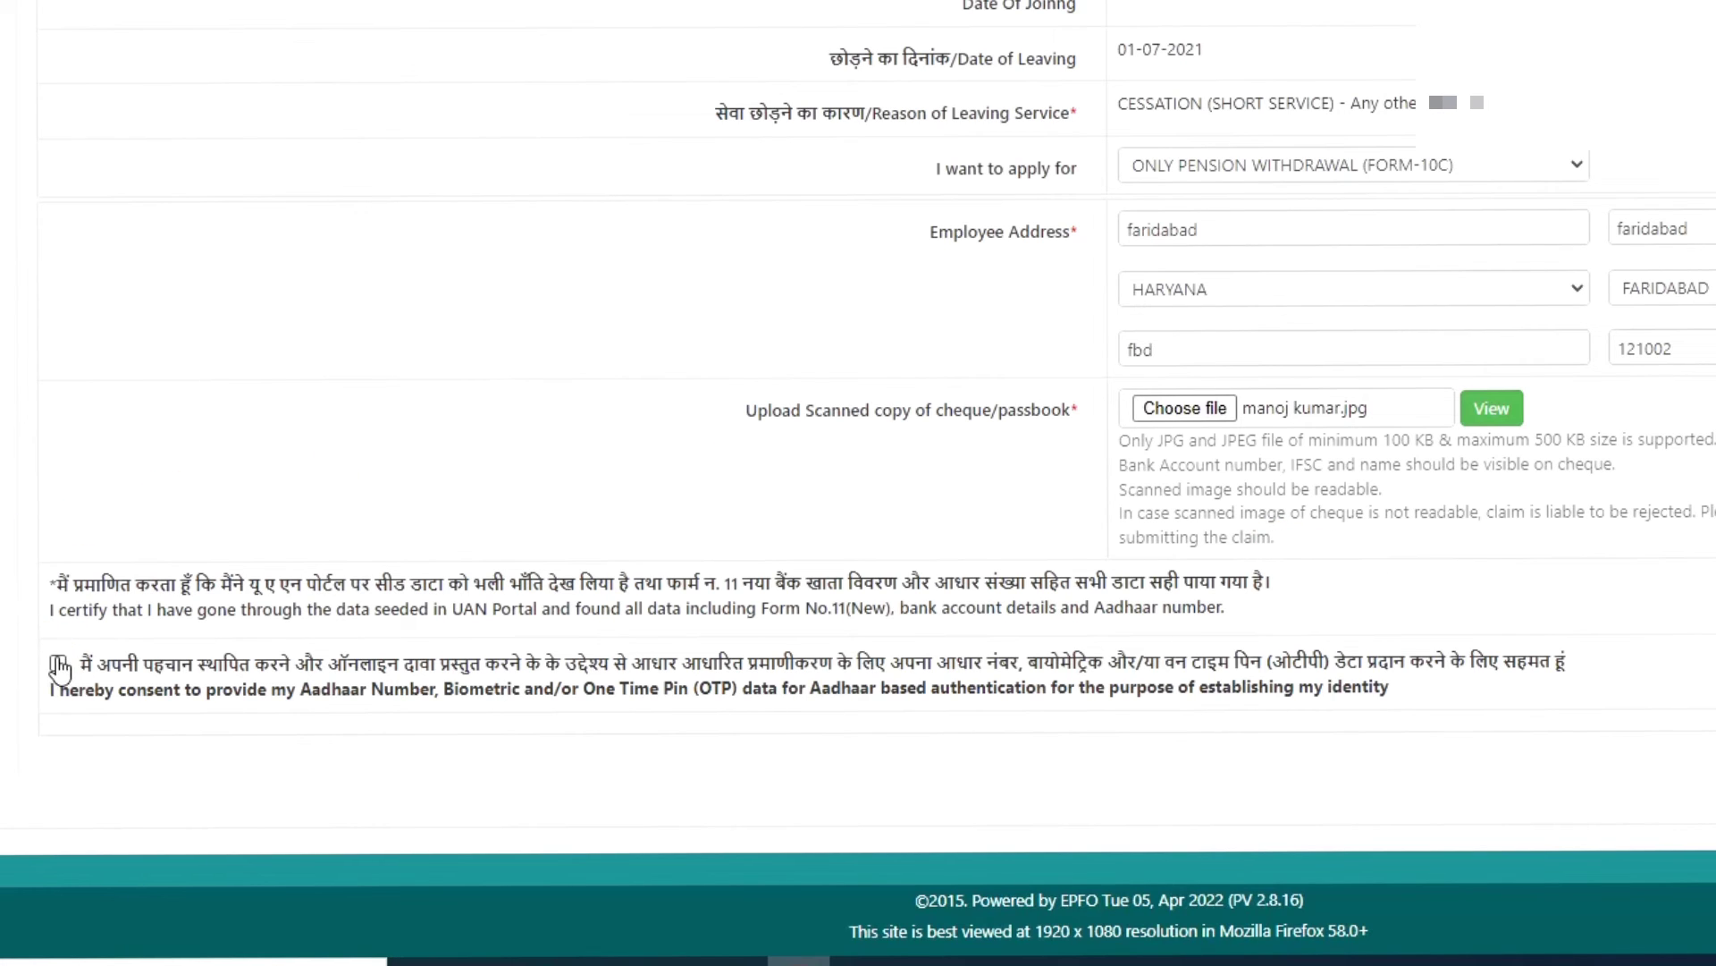
click(58, 664)
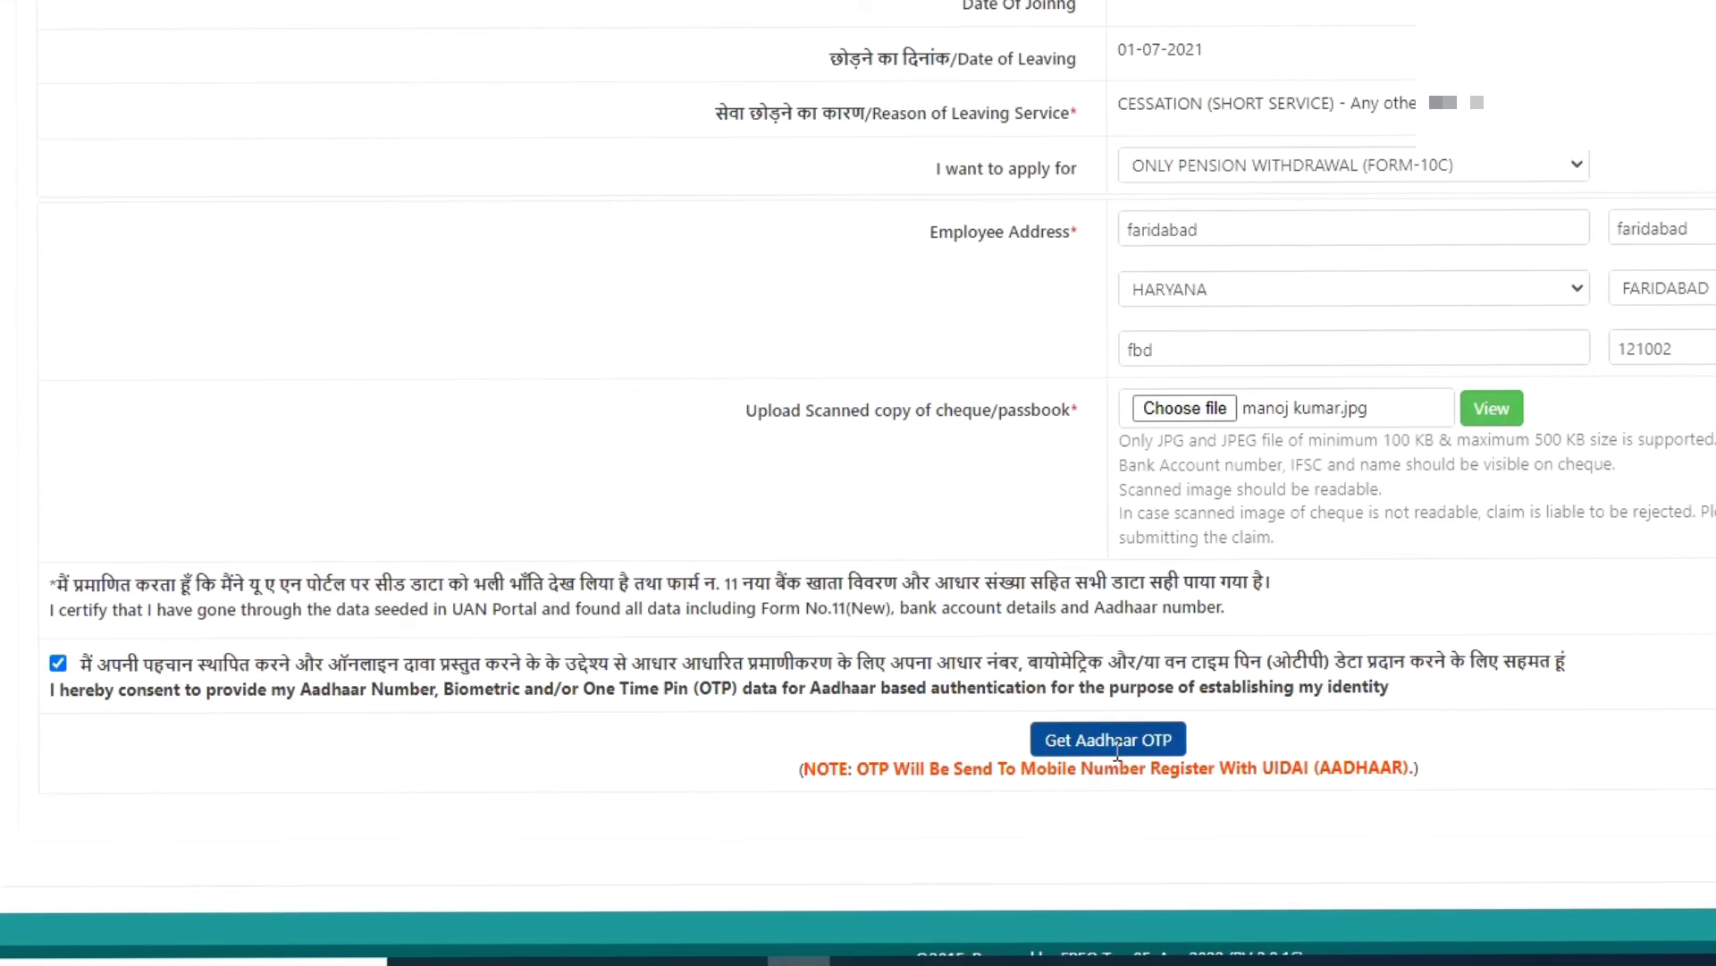
click(1109, 741)
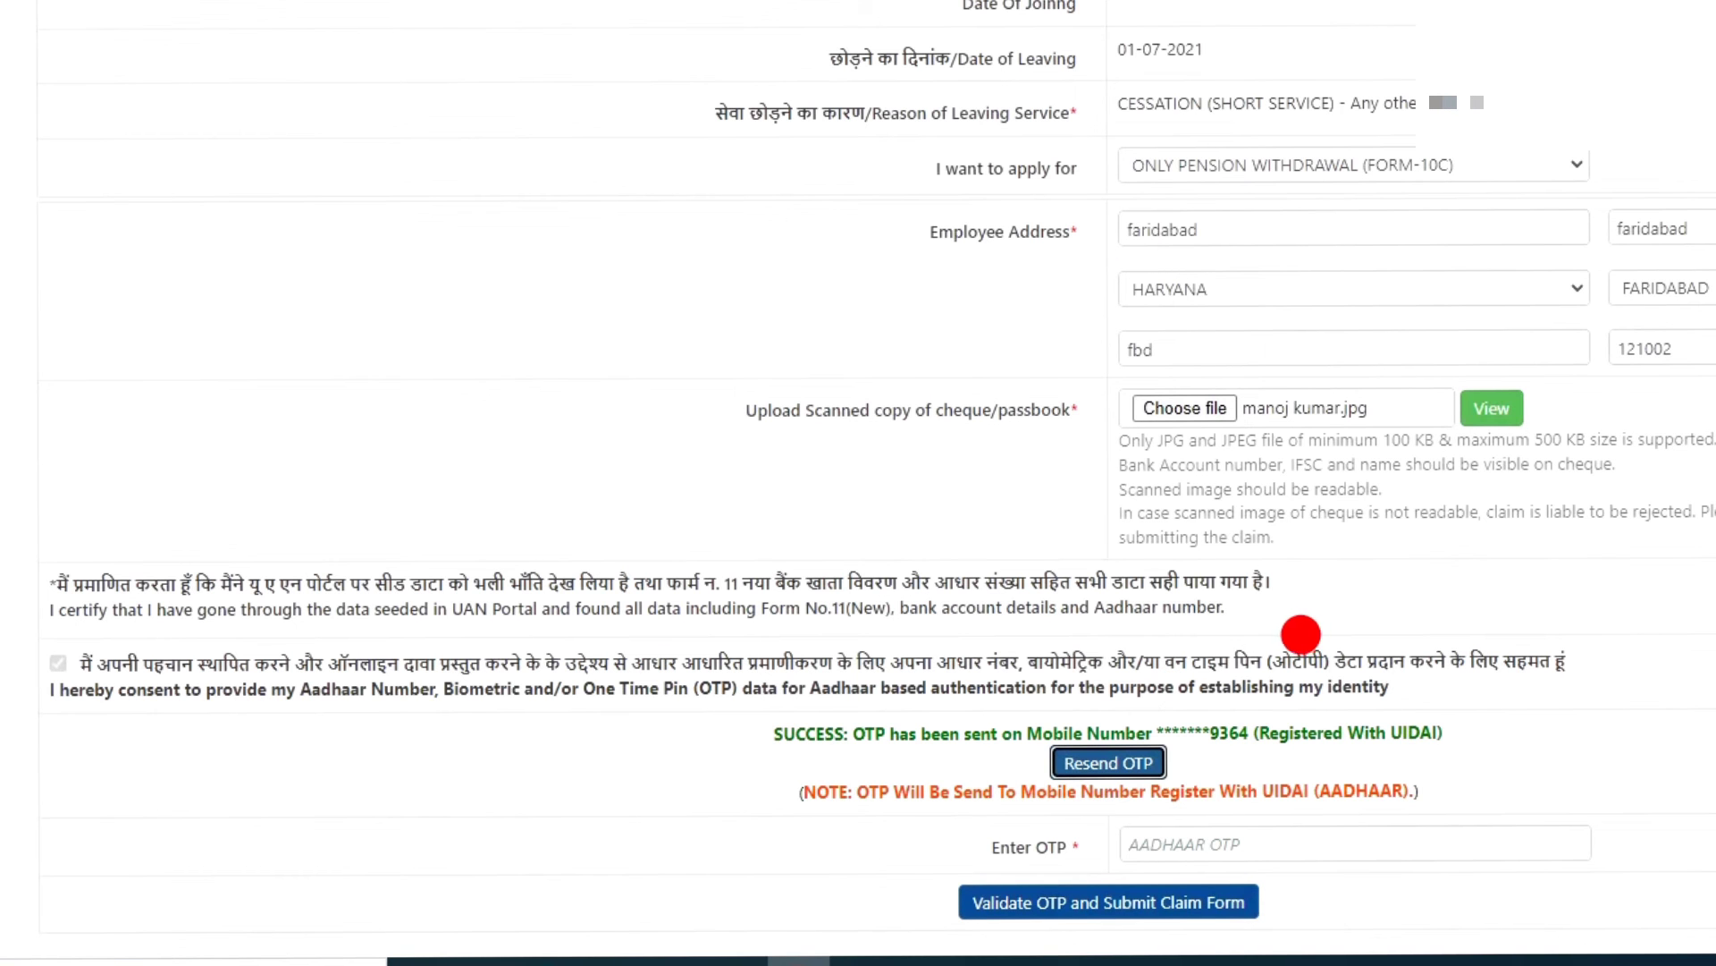
scroll(1230, 724, down, 2)
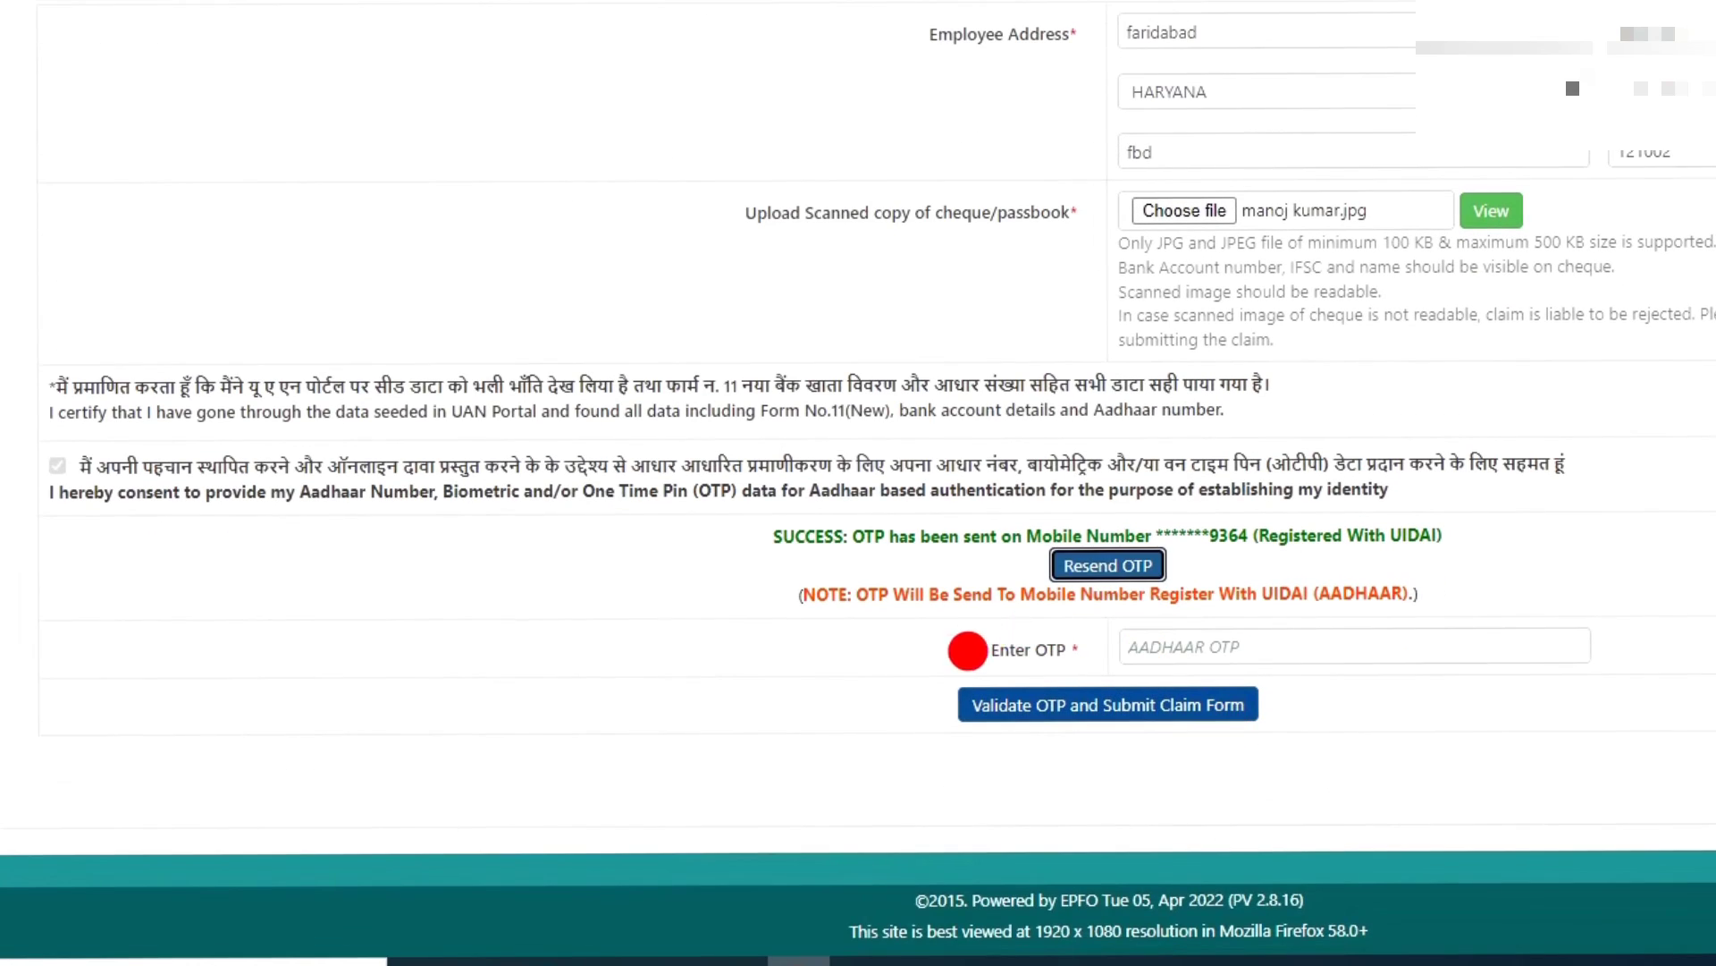
click(1209, 643)
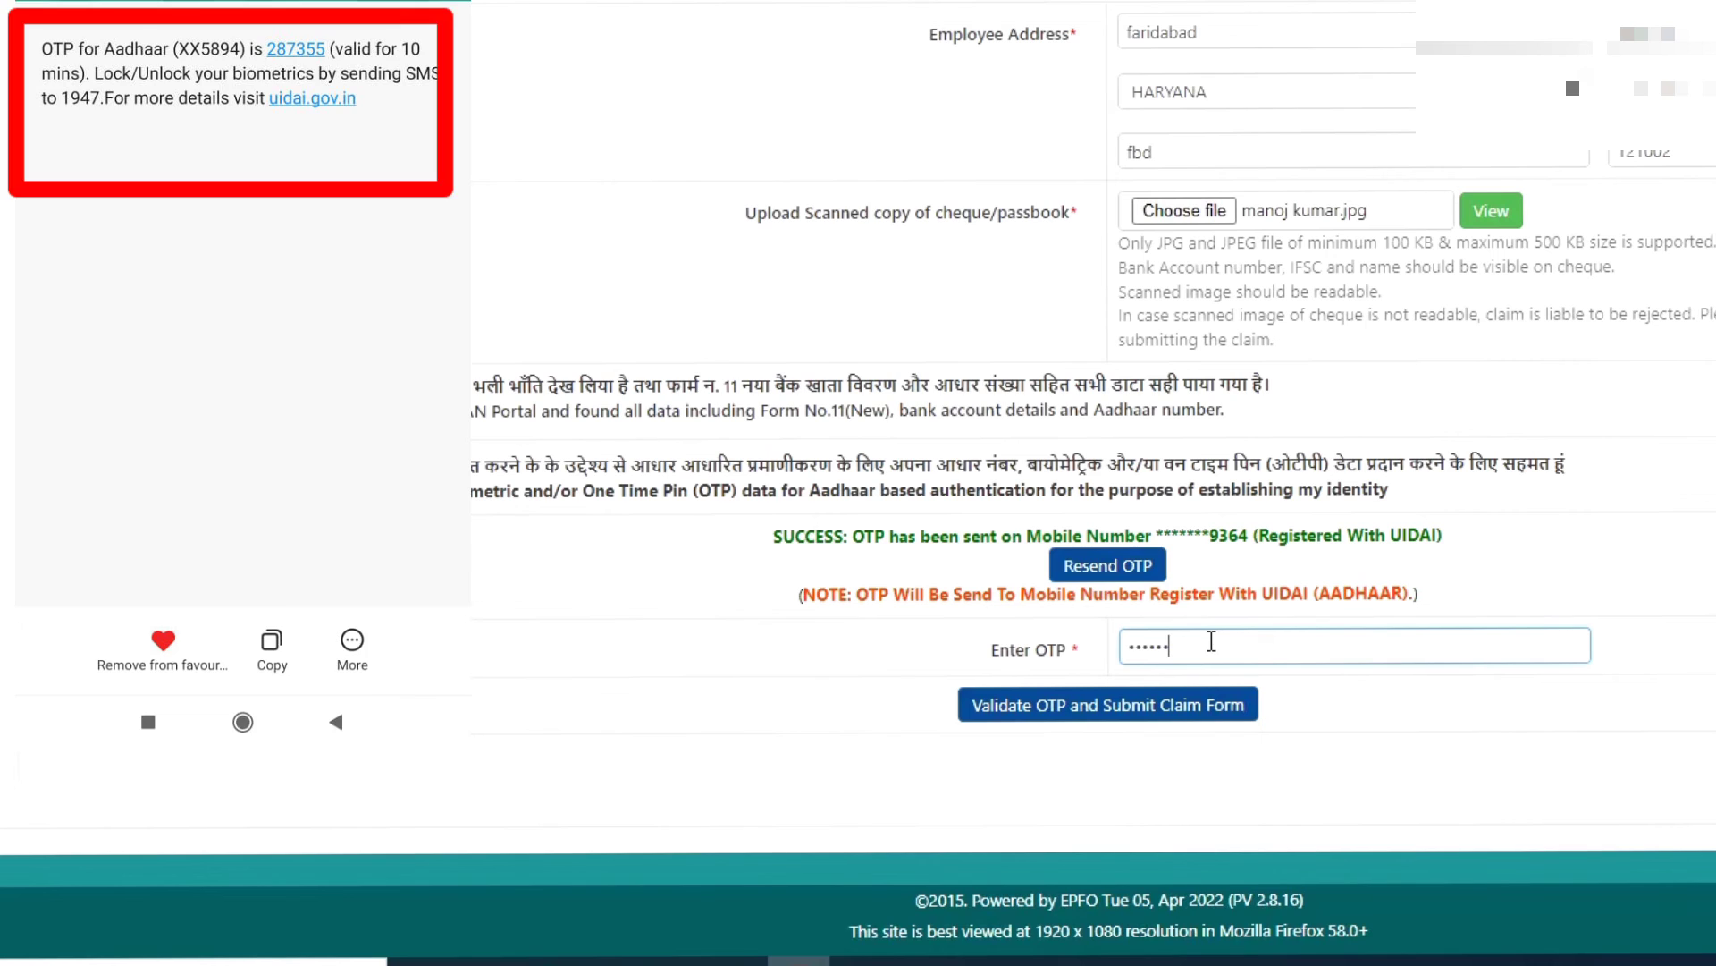
drag(1173, 646, 1082, 648)
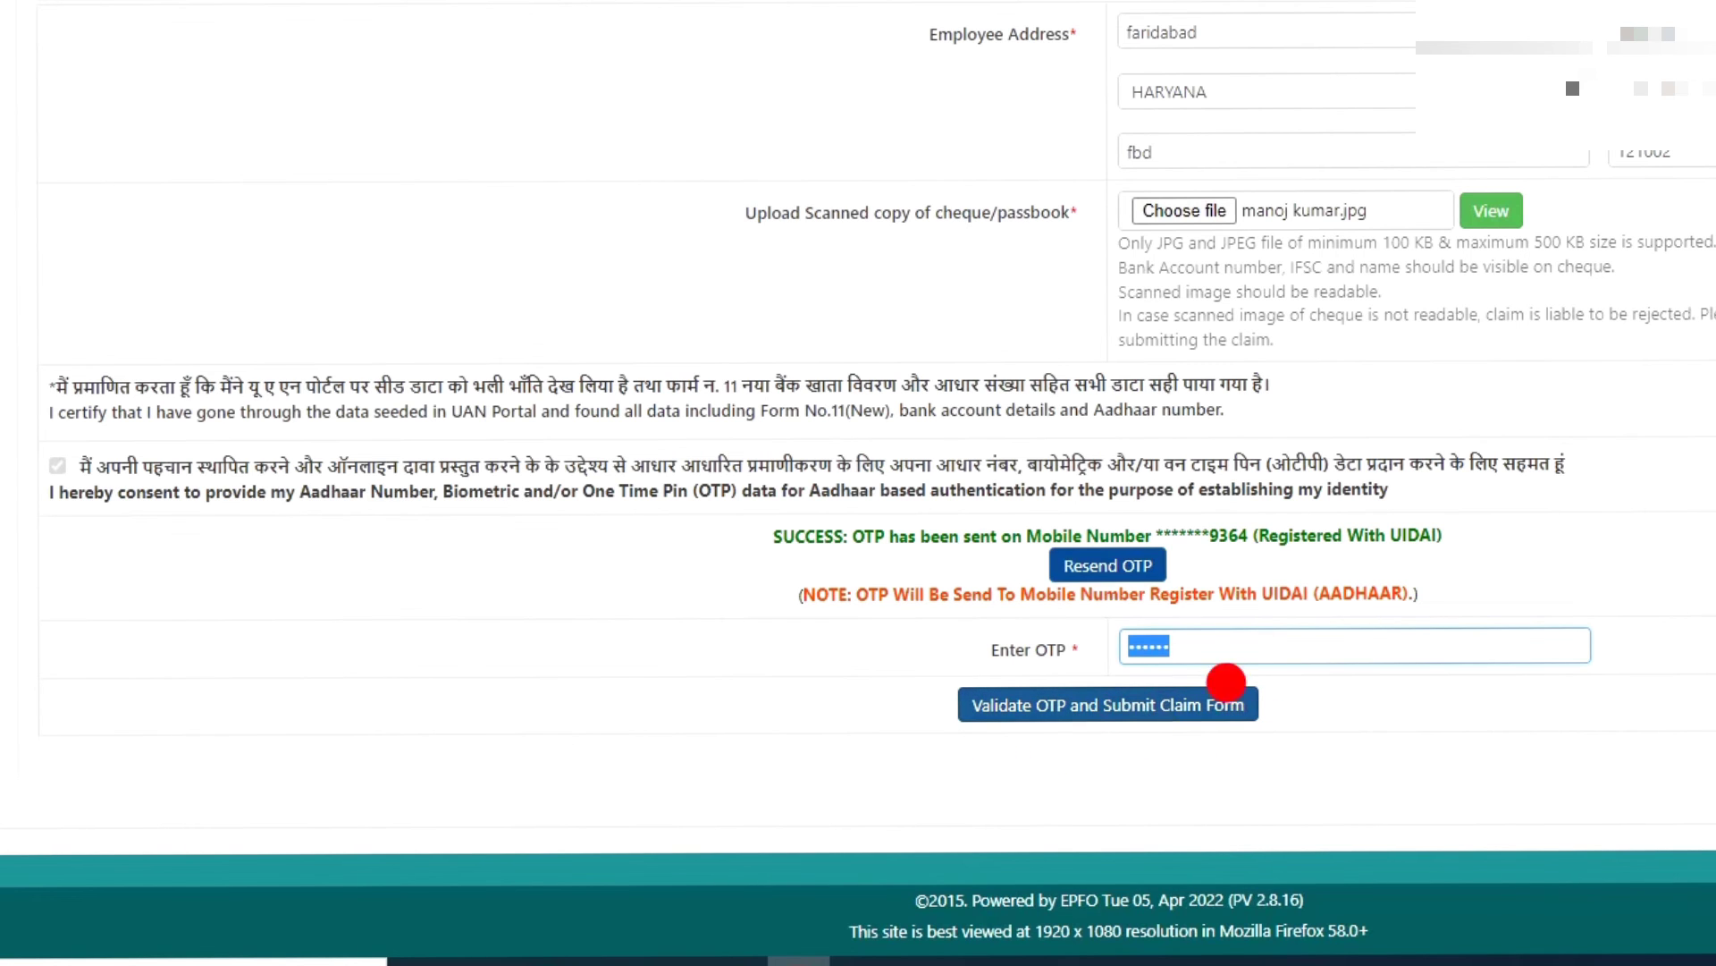
Step: Validate the OTP to submit the Form-10C claim and view the generated claim PDF
click(1101, 704)
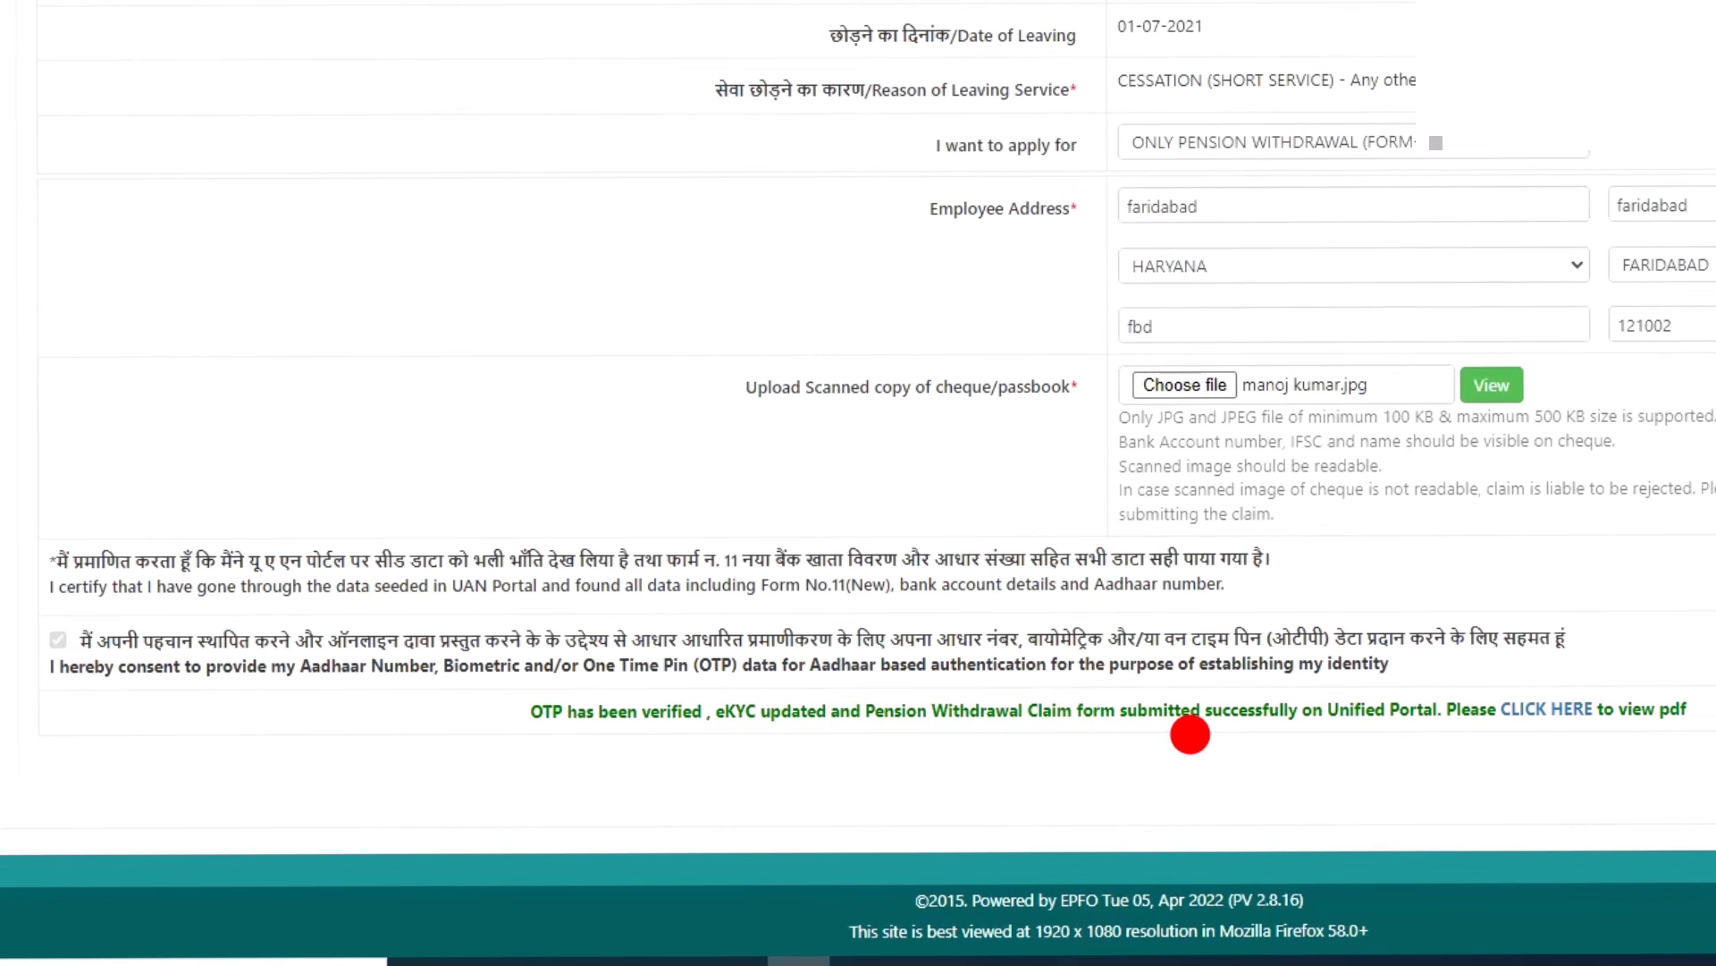
drag(1356, 707, 735, 666)
click(1403, 785)
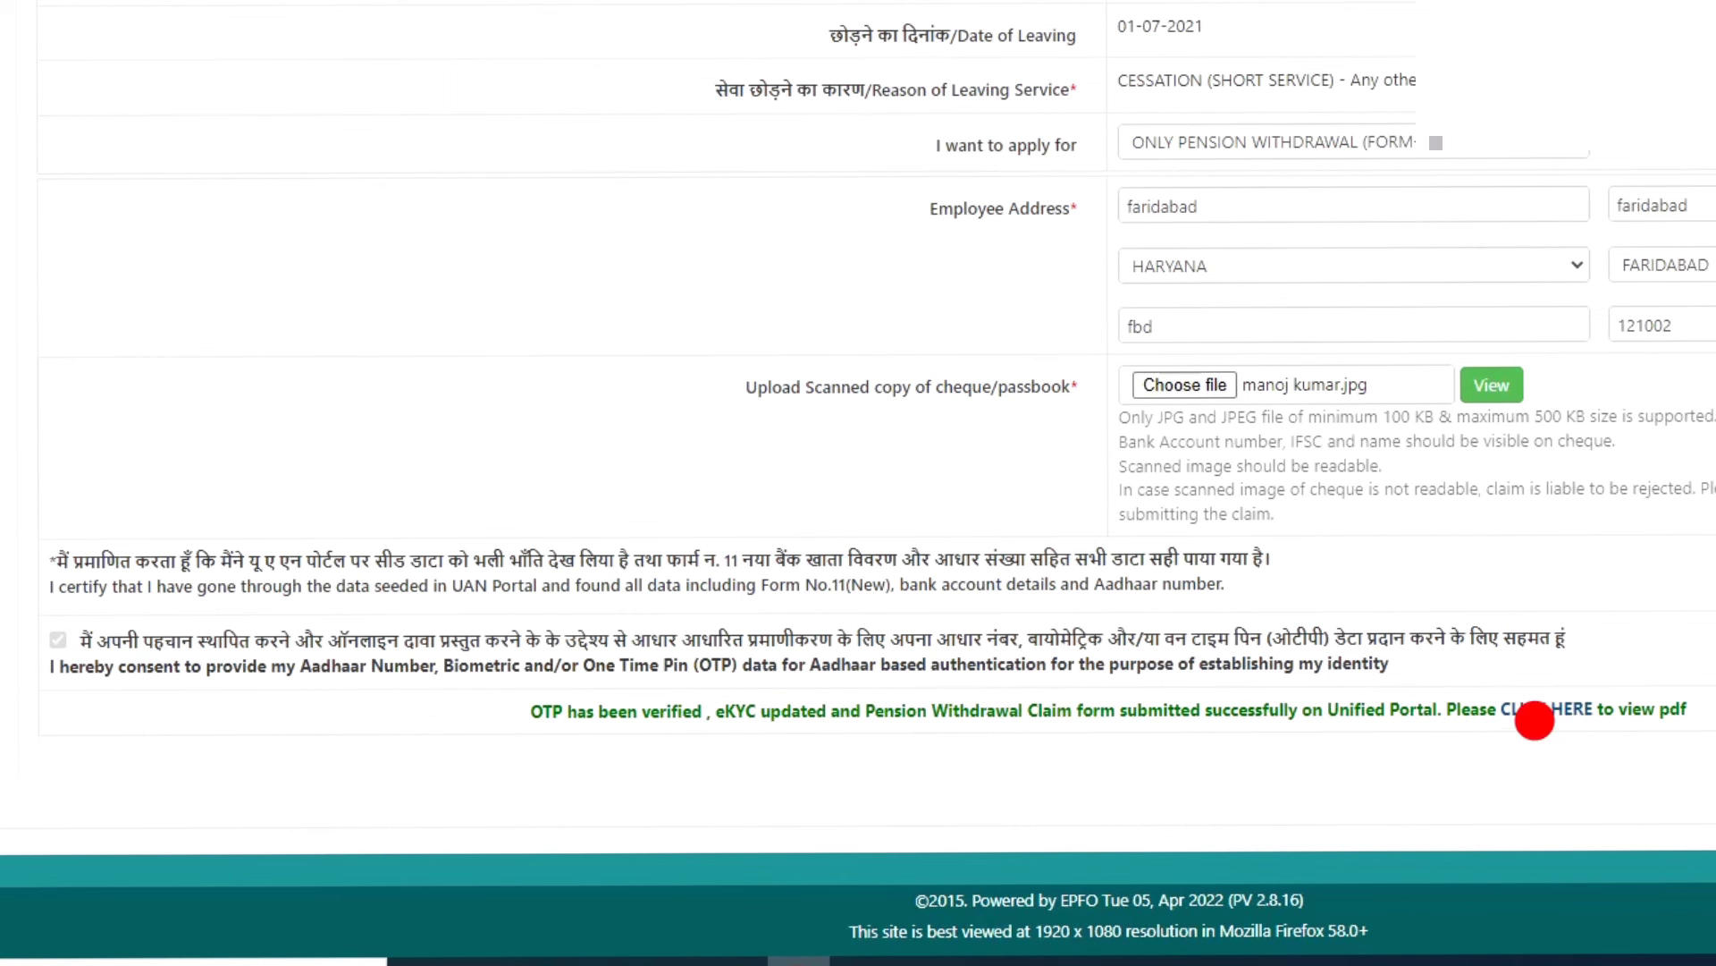
click(1551, 711)
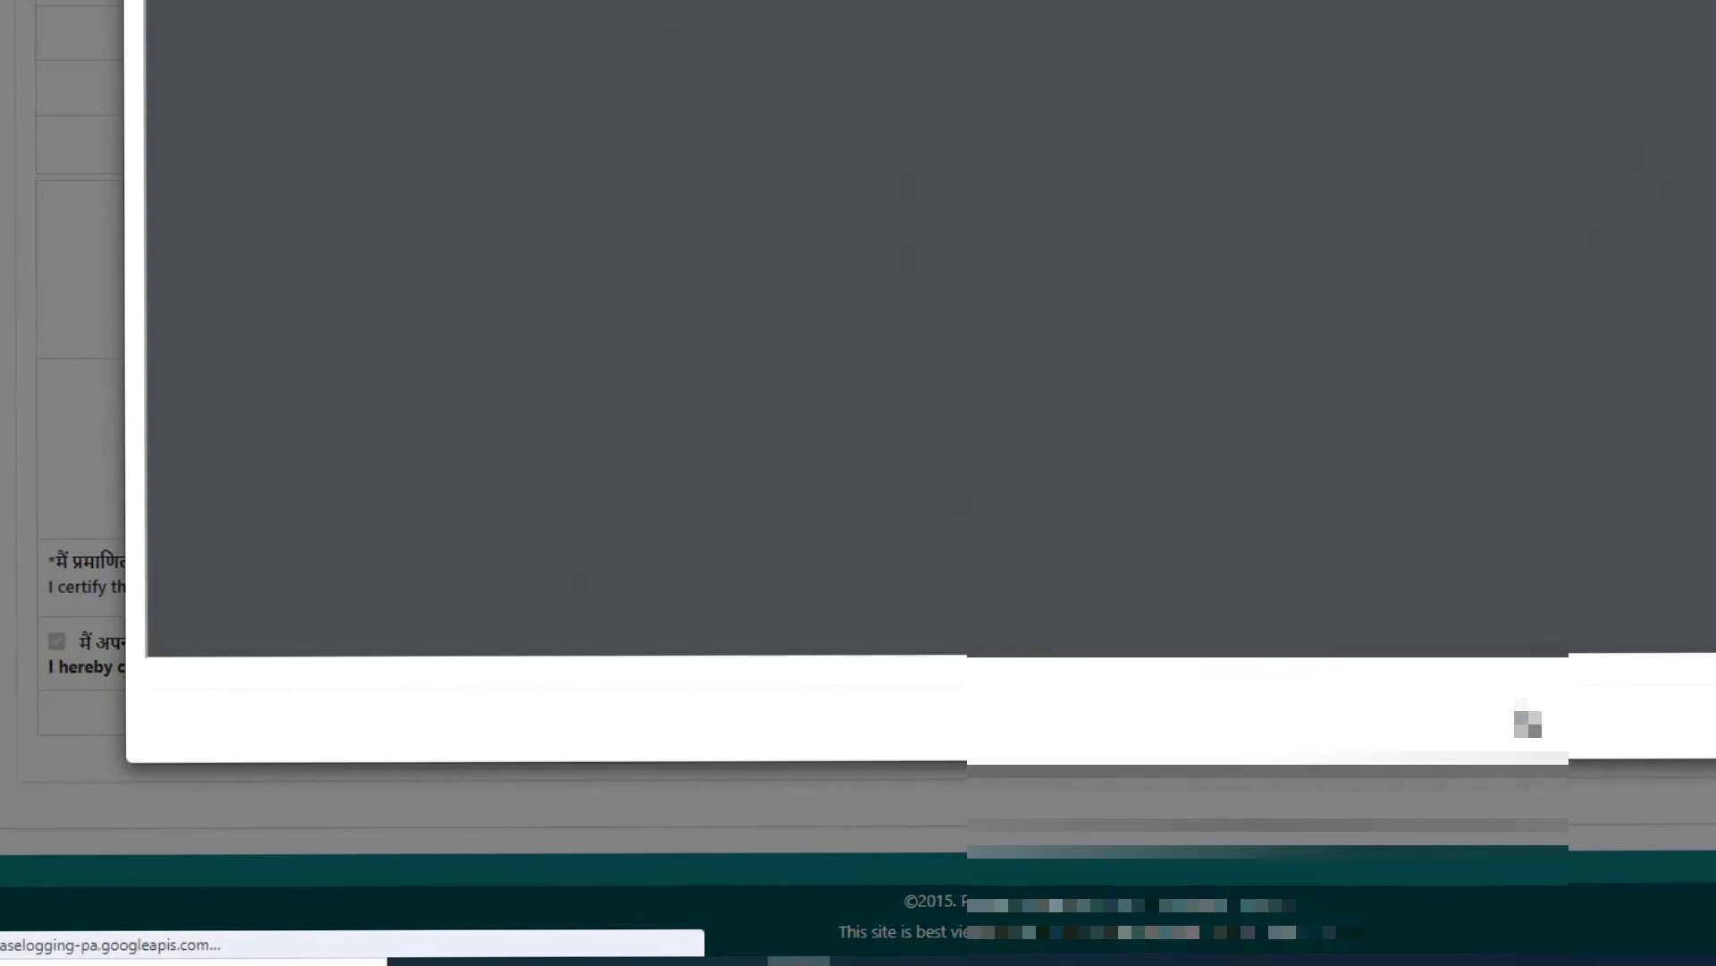
scroll(1452, 108, down, 10)
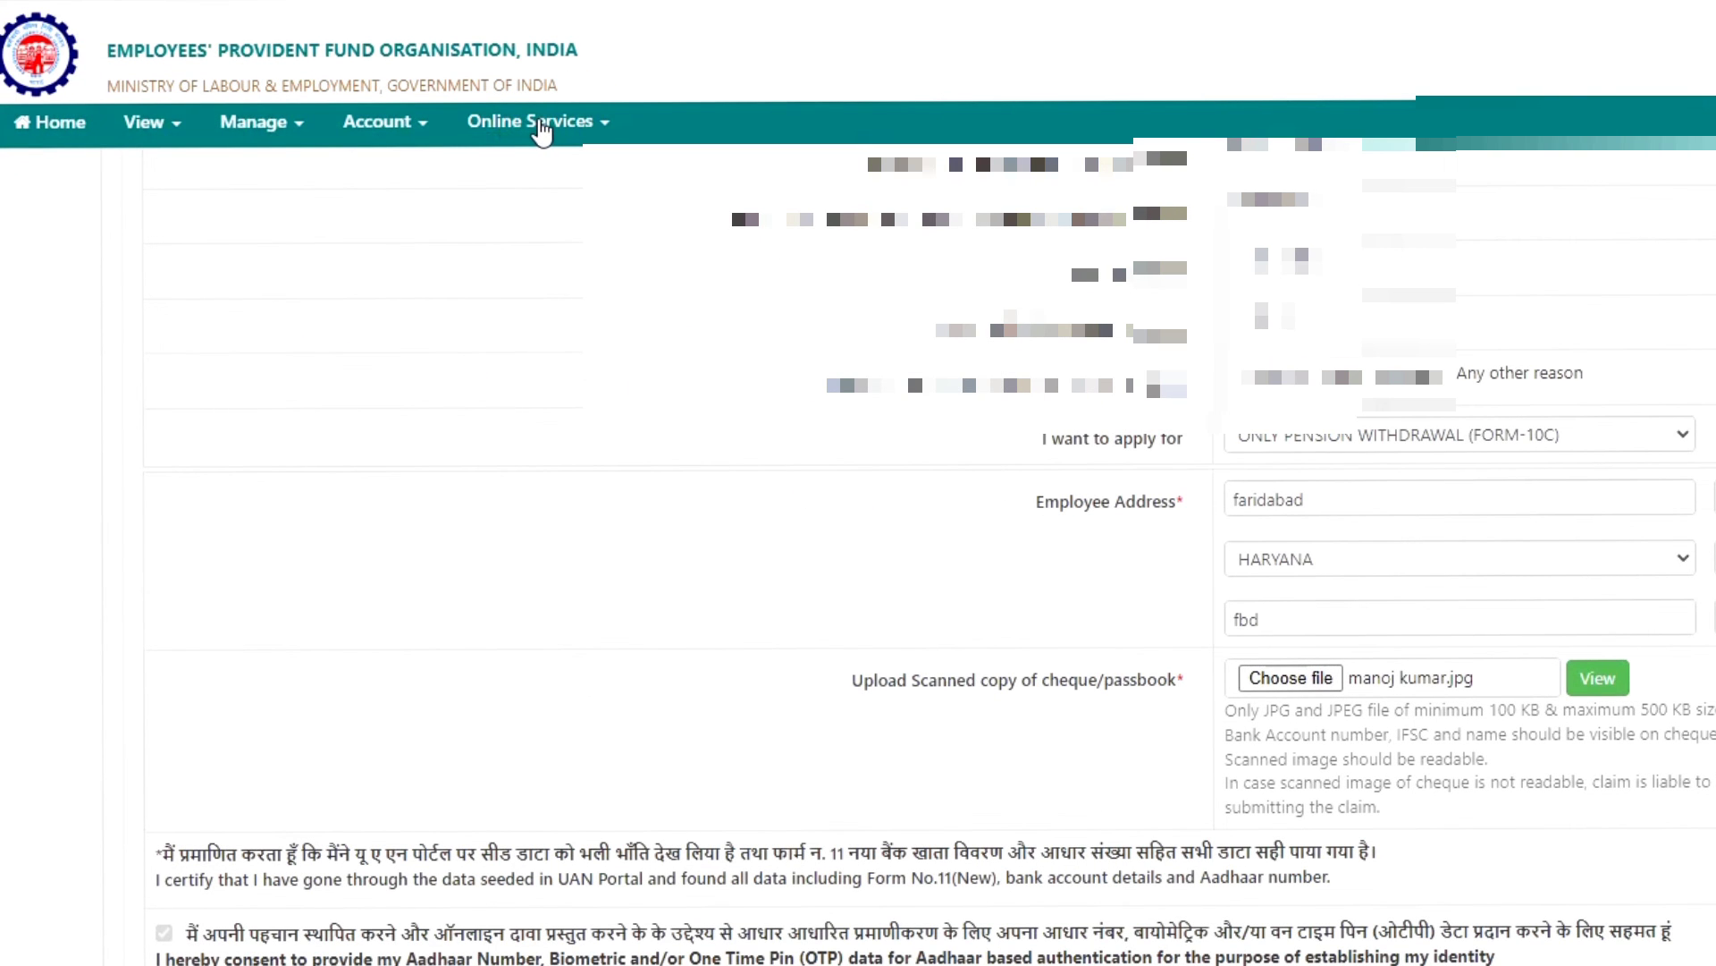
Step: Open Track Claim Status to confirm both the Form-10C and Form-19 claims read Online Claim Submitted at Portal
click(541, 125)
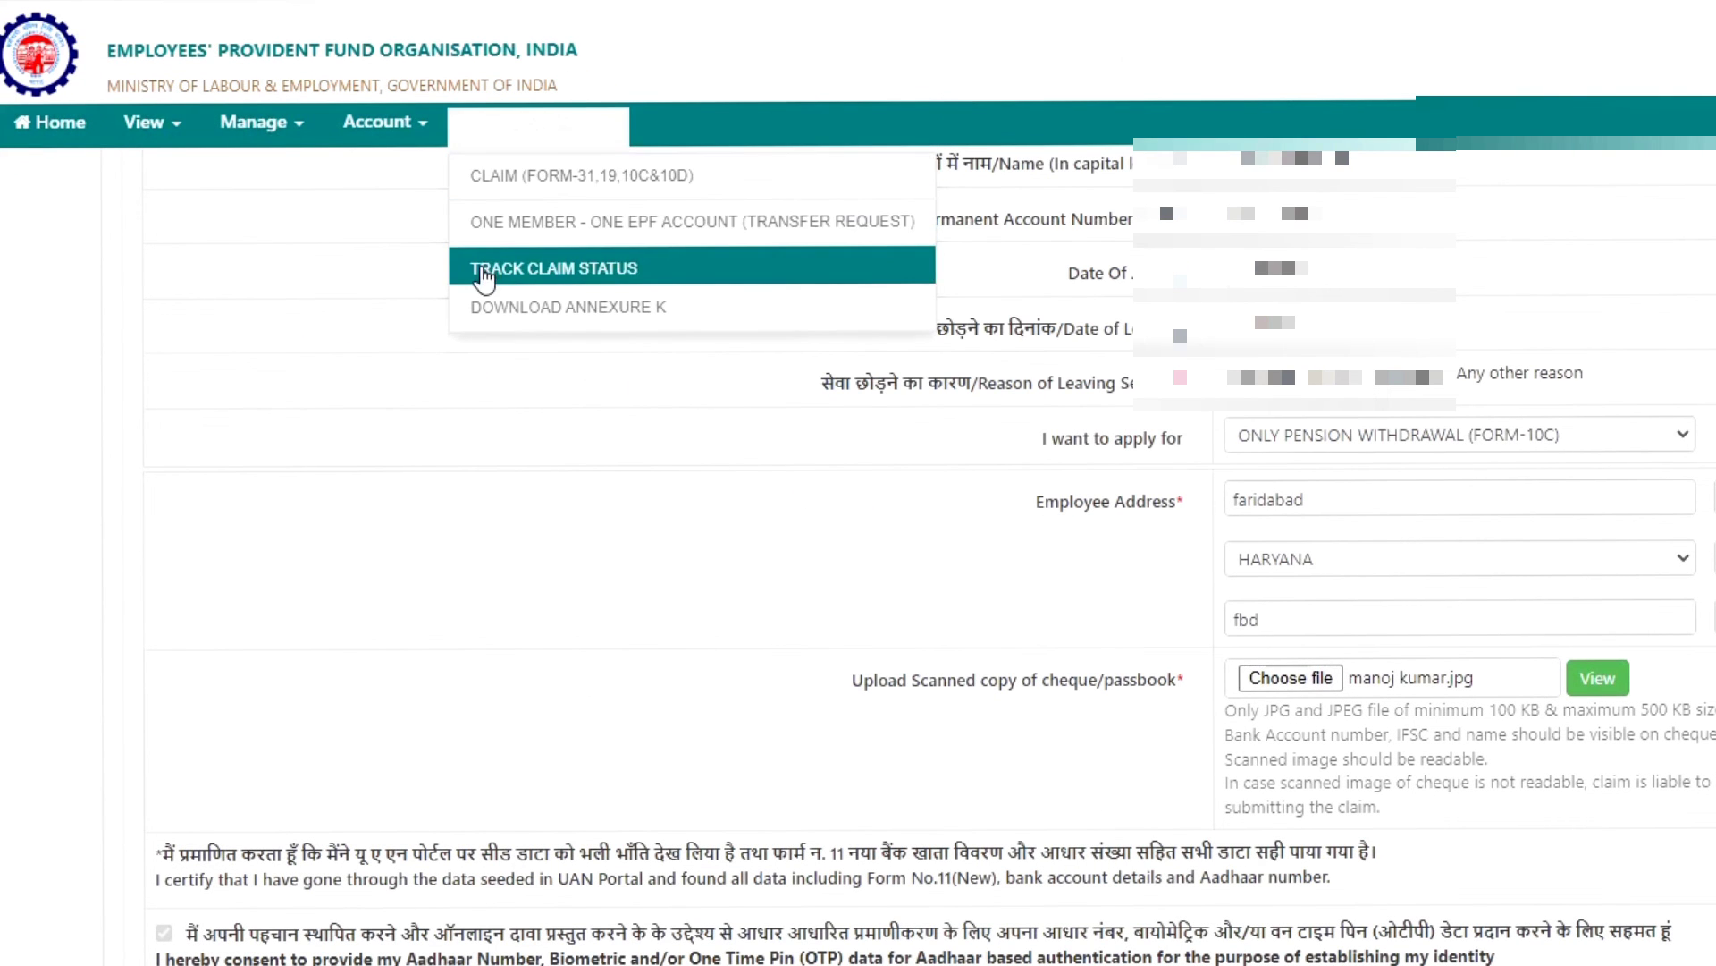
click(553, 277)
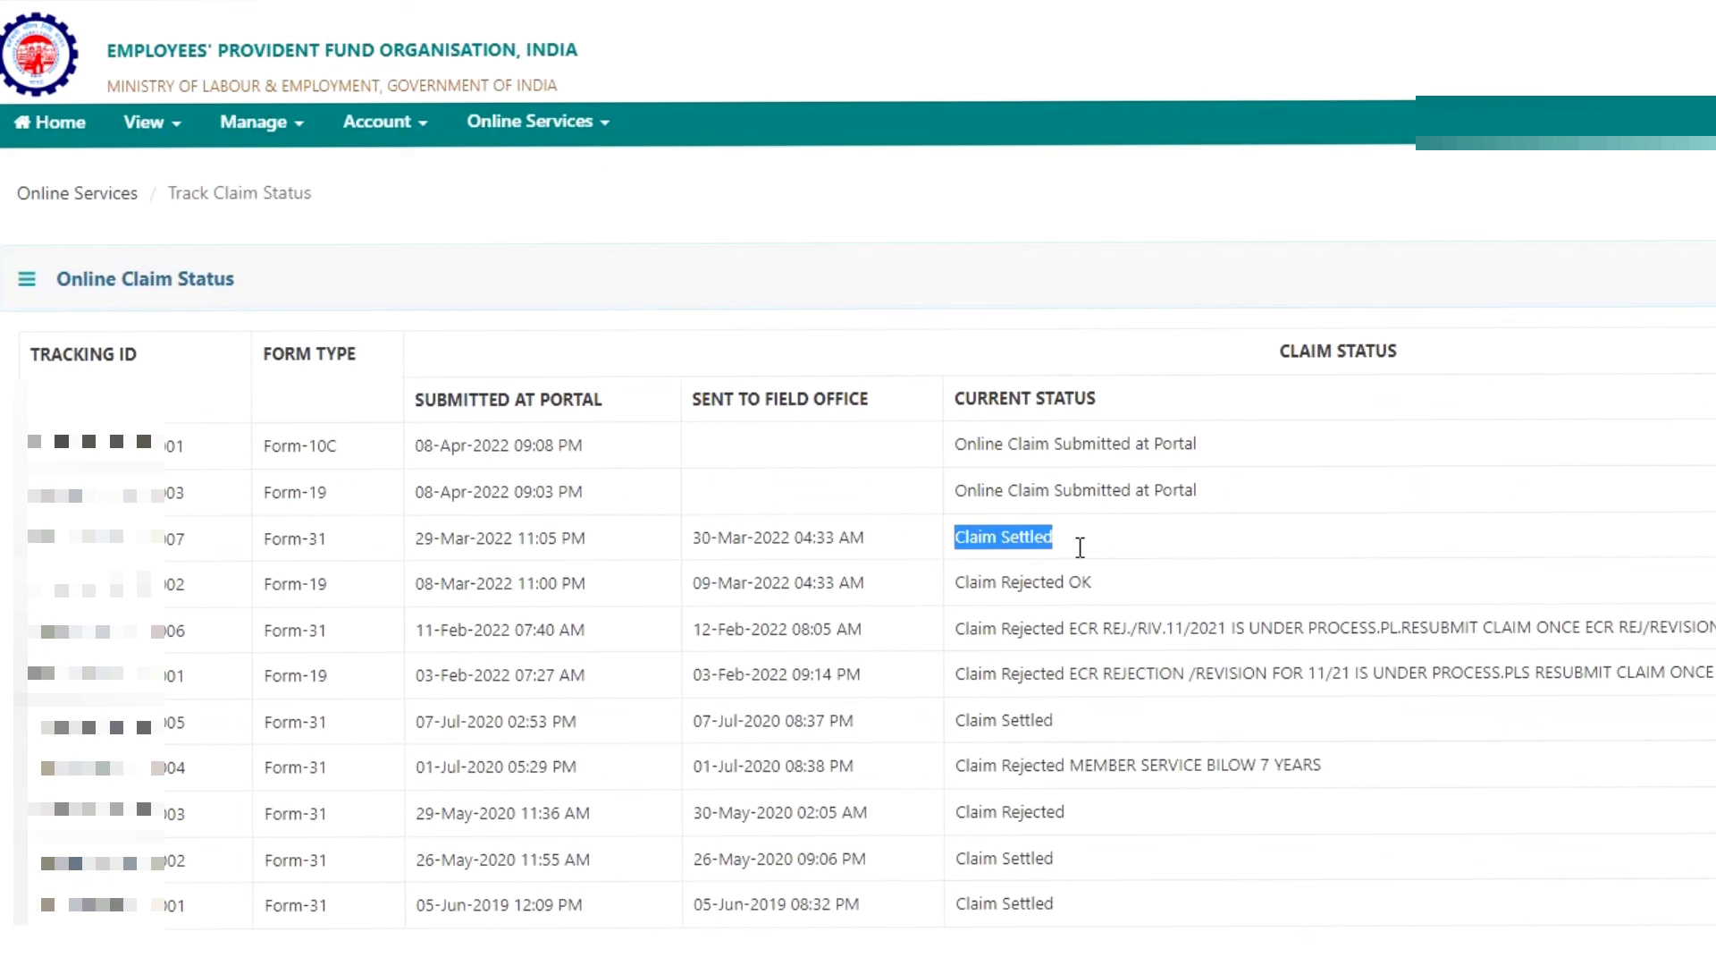
drag(1199, 436, 912, 436)
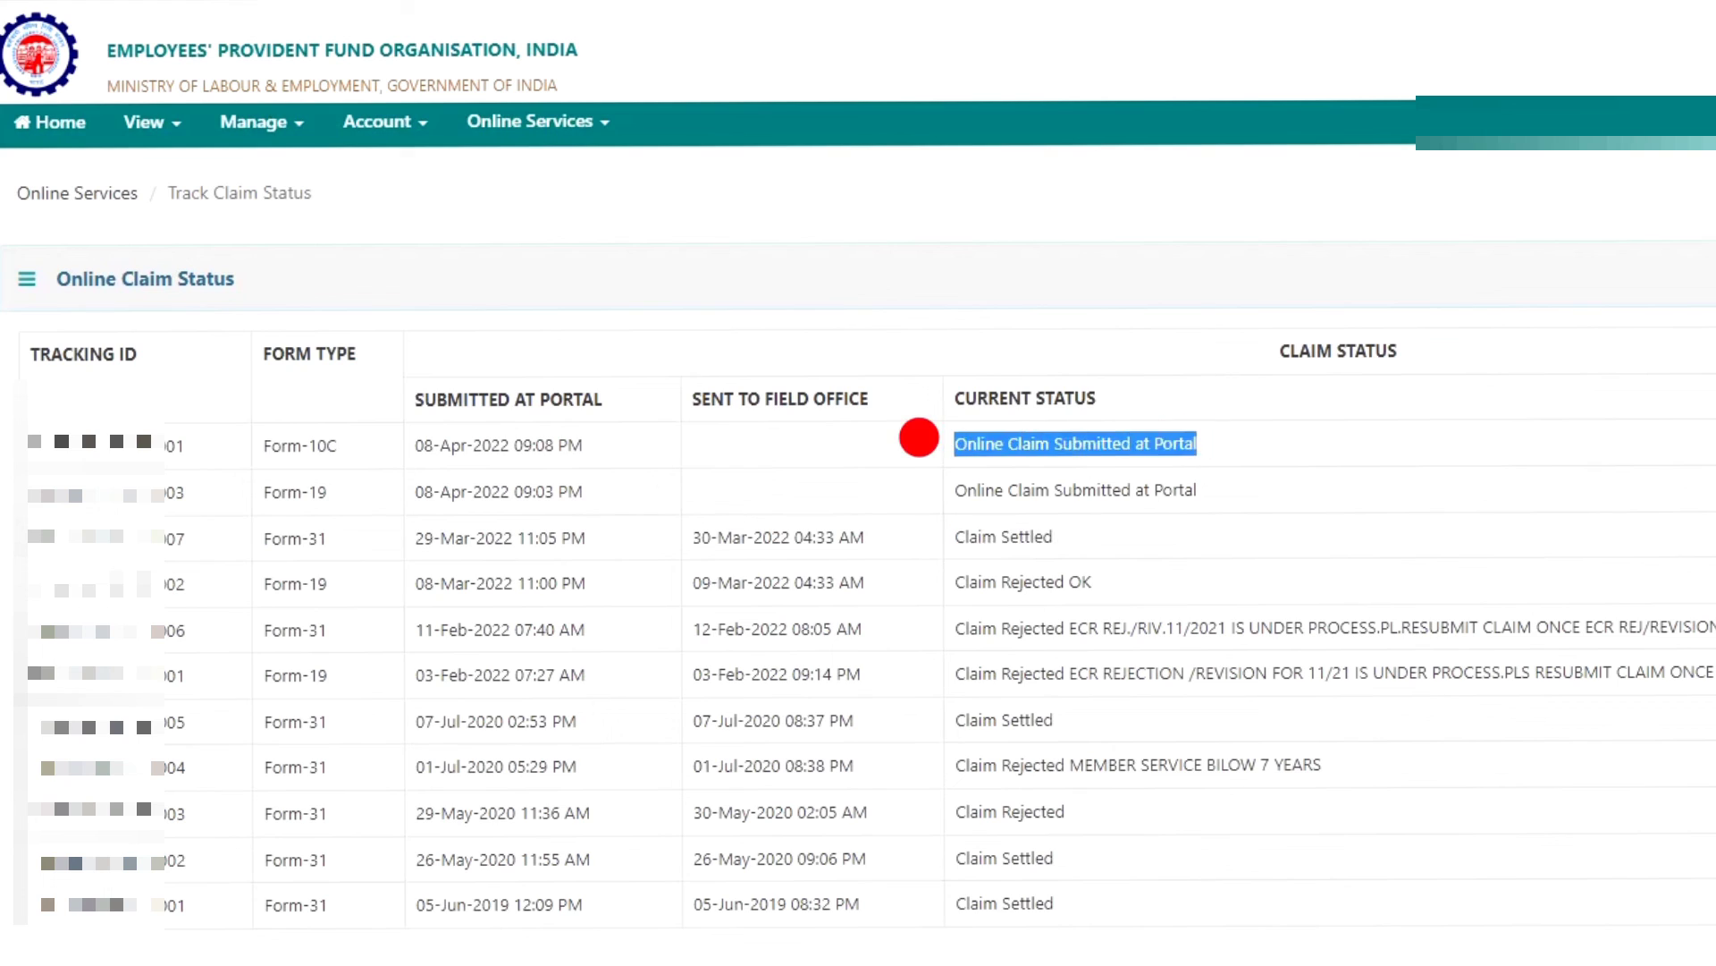